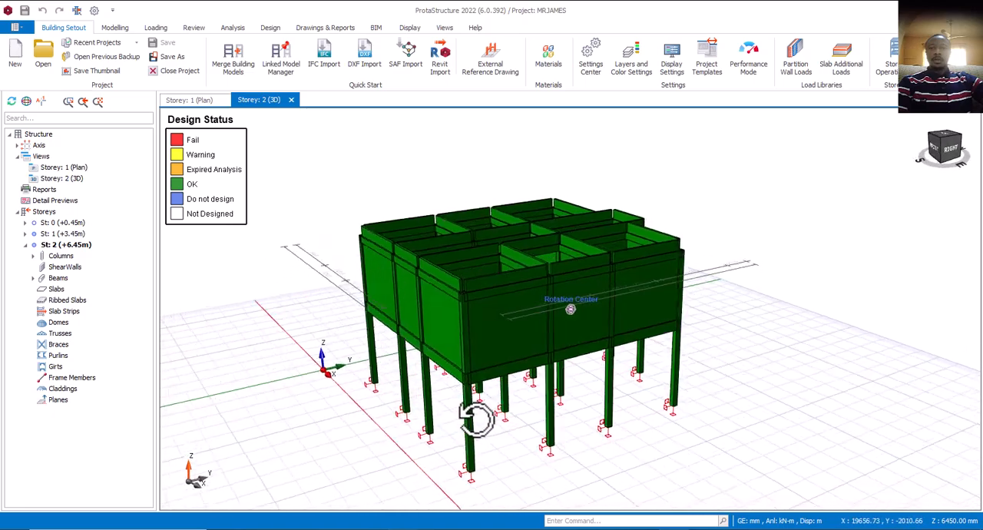
Examine the whole 3D frame model and its colour-coded design status from several angles.
{"action": "scroll", "coordinate": [474, 408], "scroll_direction": "up", "scroll_amount": 3}
{"action": "scroll", "coordinate": [478, 414], "scroll_direction": "down", "scroll_amount": 3}
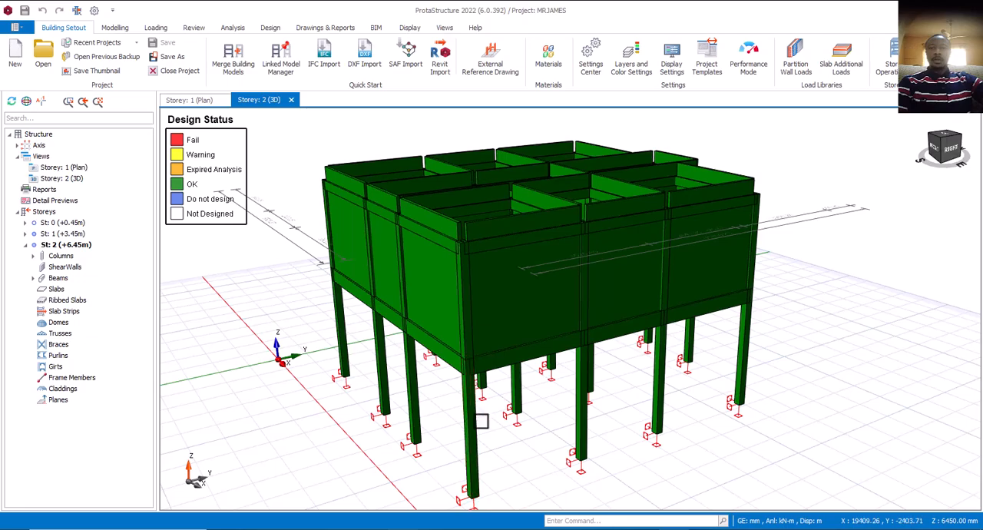
{"action": "mouse_move", "coordinate": [553, 437]}
{"action": "middle_mouse_down"}
{"action": "mouse_move", "coordinate": [529, 428]}
{"action": "mouse_move", "coordinate": [527, 439]}
{"action": "mouse_move", "coordinate": [568, 442]}
{"action": "middle_mouse_up"}
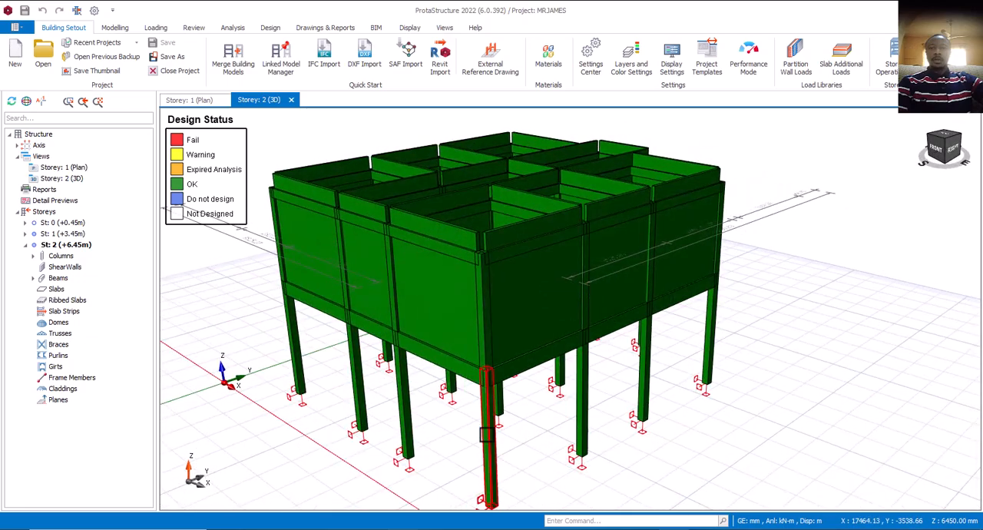
{"action": "scroll", "coordinate": [520, 426], "scroll_direction": "up", "scroll_amount": 2}
{"action": "scroll", "coordinate": [519, 425], "scroll_direction": "down", "scroll_amount": 2}
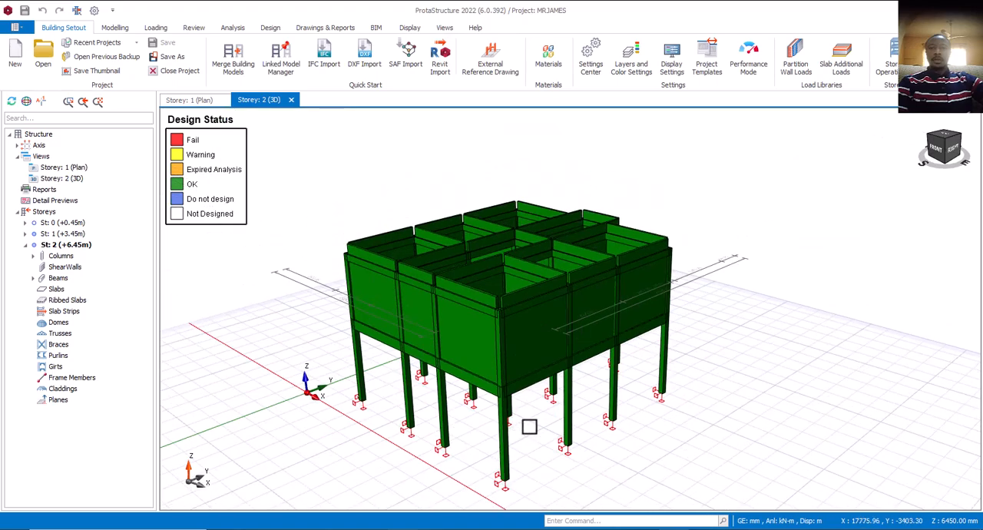
{"action": "mouse_move", "coordinate": [546, 434]}
{"action": "middle_mouse_down"}
{"action": "mouse_move", "coordinate": [518, 408]}
{"action": "mouse_move", "coordinate": [539, 428]}
{"action": "mouse_move", "coordinate": [540, 394]}
{"action": "middle_mouse_up"}
{"action": "scroll", "coordinate": [540, 393], "scroll_direction": "up", "scroll_amount": 2}
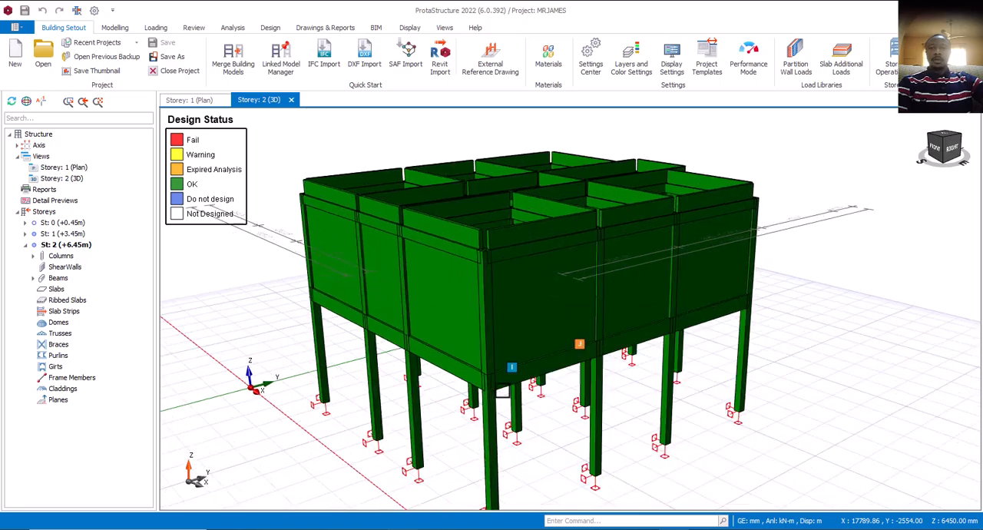
{"action": "scroll", "coordinate": [540, 392], "scroll_direction": "down", "scroll_amount": 2}
{"action": "mouse_move", "coordinate": [559, 436]}
{"action": "middle_mouse_down"}
{"action": "mouse_move", "coordinate": [520, 431]}
{"action": "mouse_move", "coordinate": [584, 423]}
{"action": "mouse_move", "coordinate": [559, 429]}
{"action": "middle_mouse_up"}
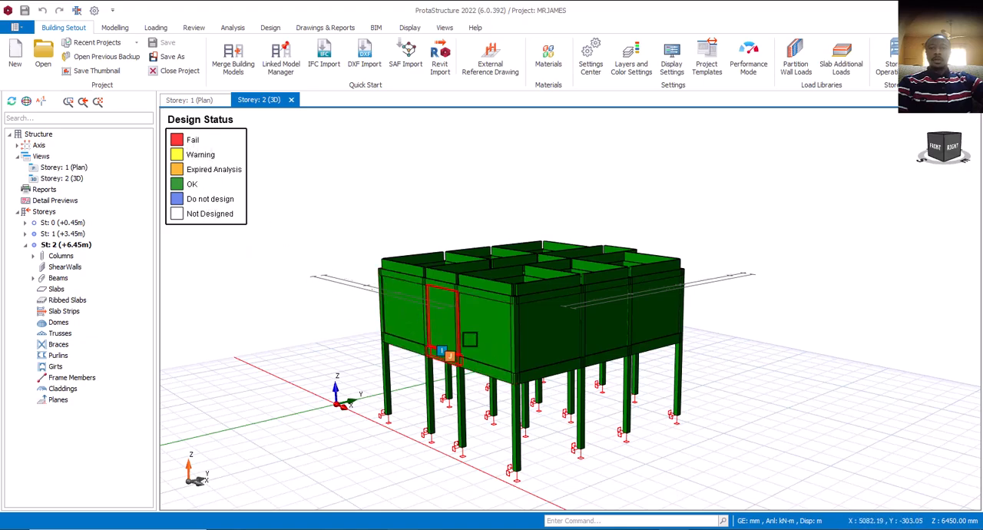
{"action": "scroll", "coordinate": [469, 338], "scroll_direction": "up", "scroll_amount": 4}
{"action": "scroll", "coordinate": [512, 351], "scroll_direction": "down", "scroll_amount": 5}
{"action": "mouse_move", "coordinate": [595, 379]}
{"action": "middle_mouse_down"}
{"action": "mouse_move", "coordinate": [558, 335]}
{"action": "mouse_move", "coordinate": [577, 340]}
{"action": "mouse_move", "coordinate": [594, 367]}
{"action": "middle_mouse_up"}
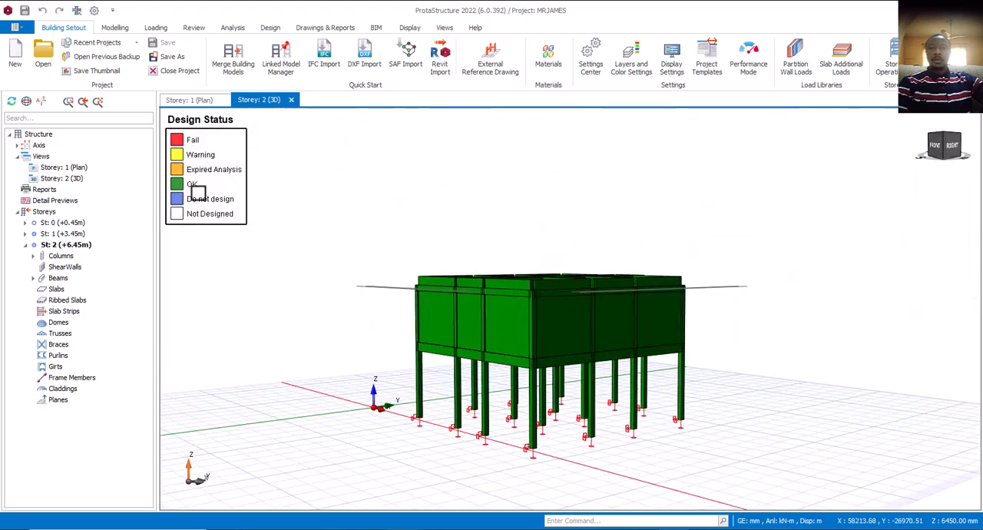
Inspect the properties of storey 1 column 1C11 and look over the columns around it.
{"action": "scroll", "coordinate": [533, 380], "scroll_direction": "up", "scroll_amount": 3}
{"action": "scroll", "coordinate": [546, 366], "scroll_direction": "down", "scroll_amount": 4}
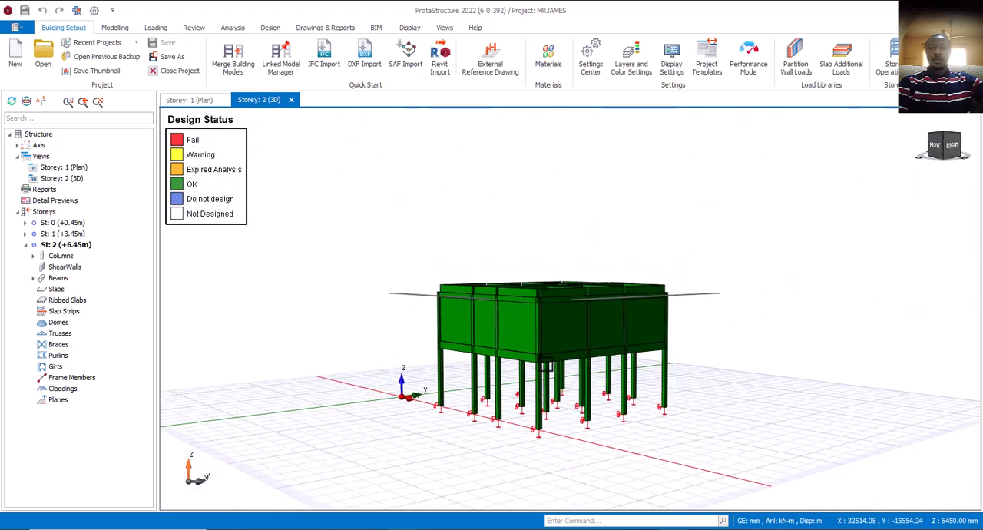
{"action": "middle_click_drag", "start_coordinate": [546, 365], "coordinate": [548, 373]}
{"action": "mouse_move", "coordinate": [556, 398]}
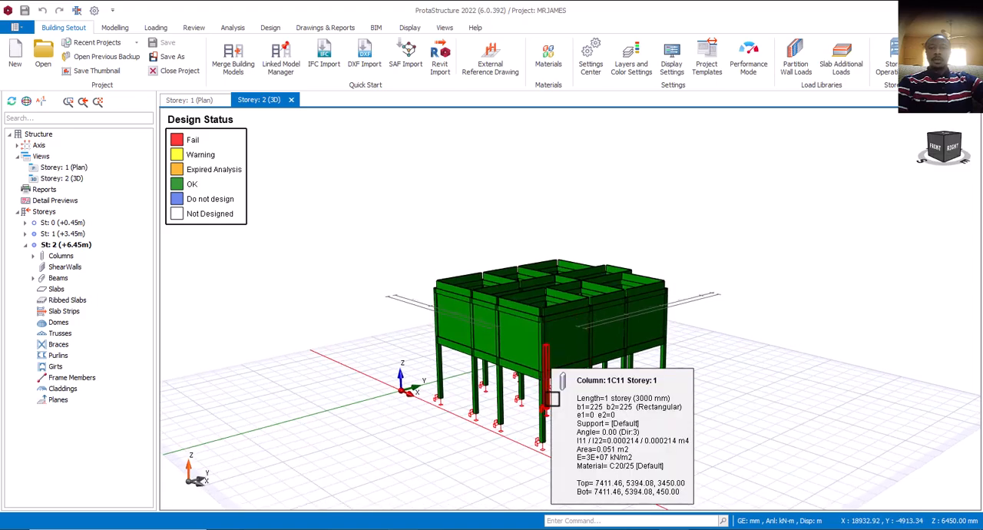
{"action": "scroll", "coordinate": [548, 398], "scroll_direction": "up", "scroll_amount": 2}
{"action": "middle_click_drag", "start_coordinate": [525, 422], "coordinate": [588, 423]}
{"action": "scroll", "coordinate": [603, 363], "scroll_direction": "up", "scroll_amount": 3}
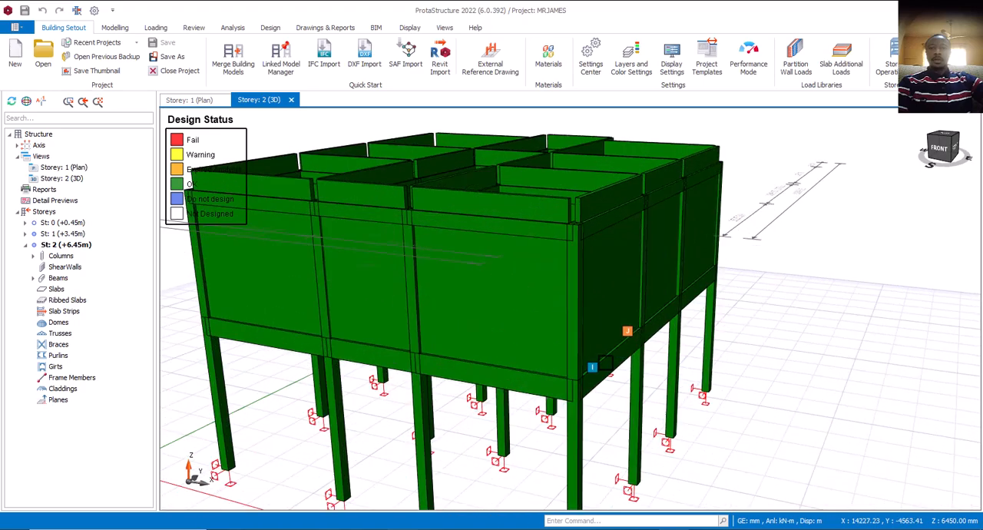
{"action": "middle_click_drag", "start_coordinate": [583, 361], "coordinate": [599, 430]}
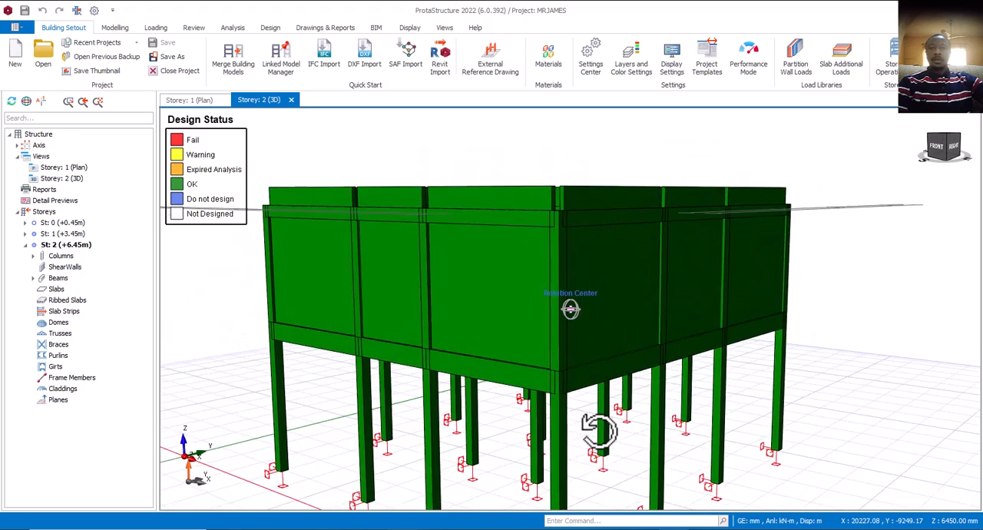
Examine the storey 1 columns and their base supports from the front and corner of the frame.
{"action": "scroll", "coordinate": [554, 374], "scroll_direction": "down", "scroll_amount": 4}
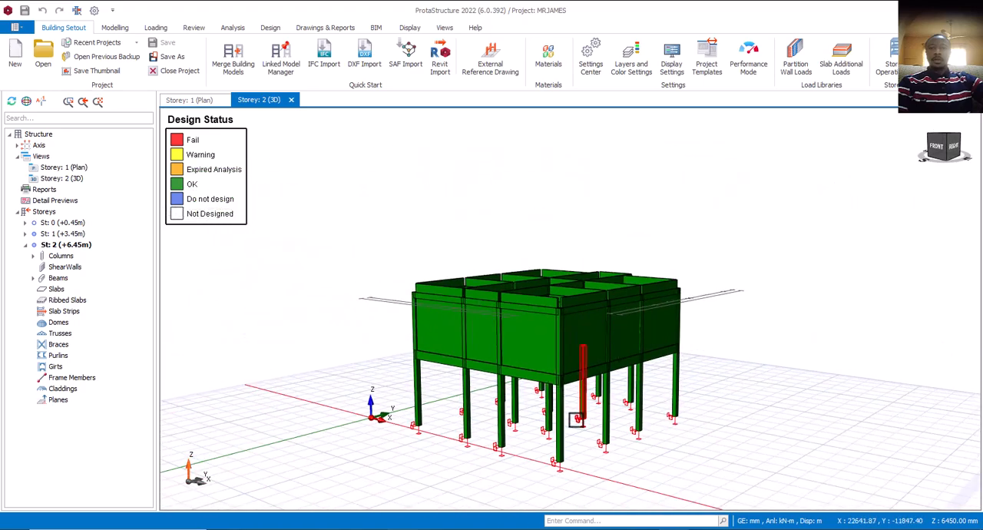
{"action": "scroll", "coordinate": [576, 419], "scroll_direction": "up", "scroll_amount": 5}
{"action": "scroll", "coordinate": [519, 418], "scroll_direction": "down", "scroll_amount": 3}
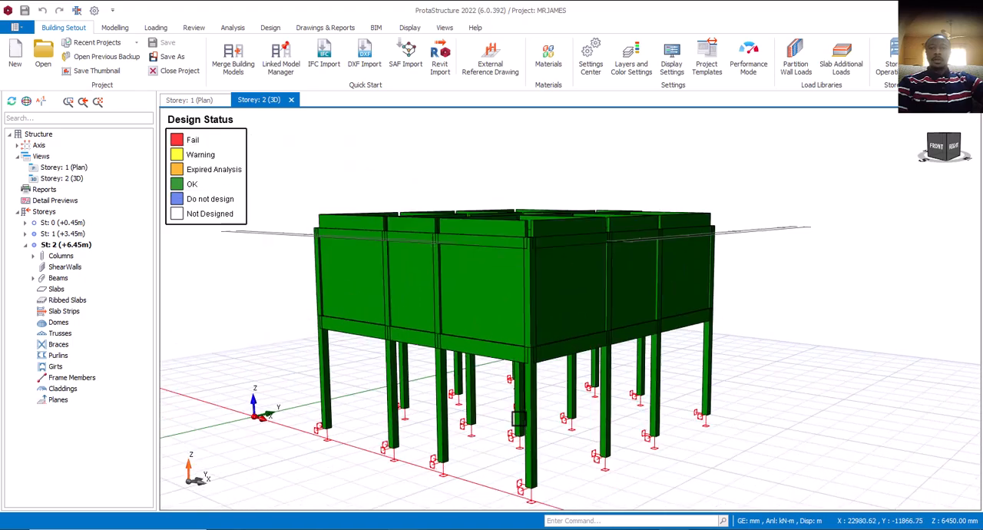
{"action": "middle_click_drag", "start_coordinate": [519, 420], "coordinate": [530, 434]}
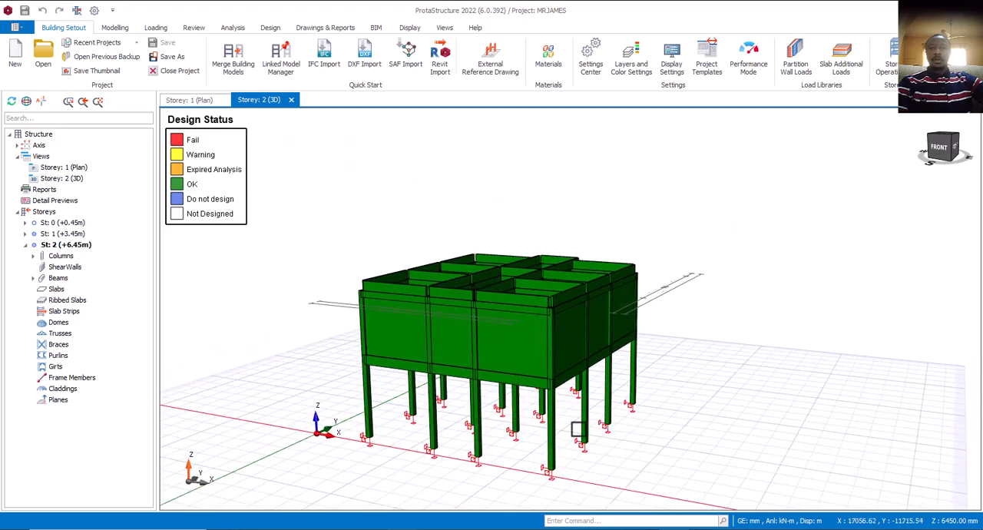
{"action": "scroll", "coordinate": [592, 432], "scroll_direction": "up", "scroll_amount": 5}
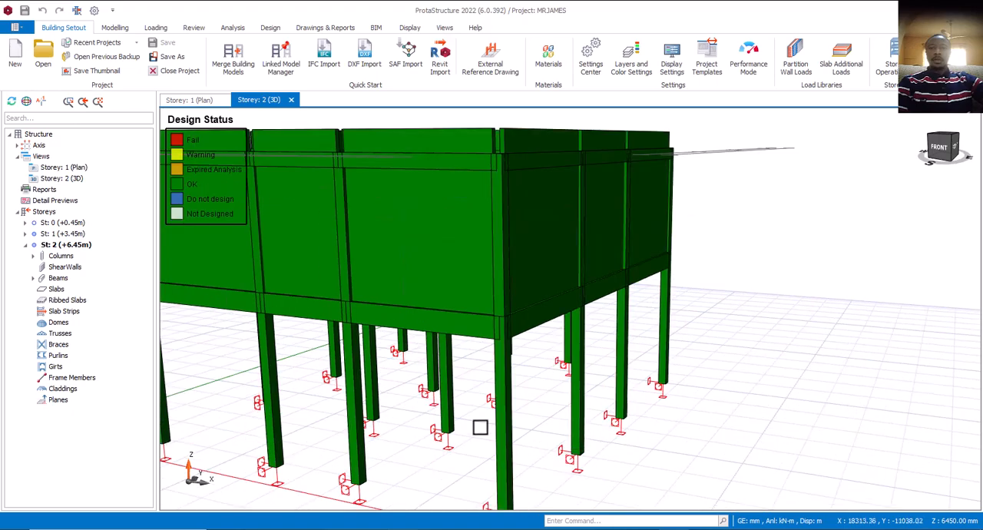
{"action": "middle_click_drag", "start_coordinate": [481, 426], "coordinate": [555, 430]}
{"action": "scroll", "coordinate": [561, 435], "scroll_direction": "down", "scroll_amount": 3}
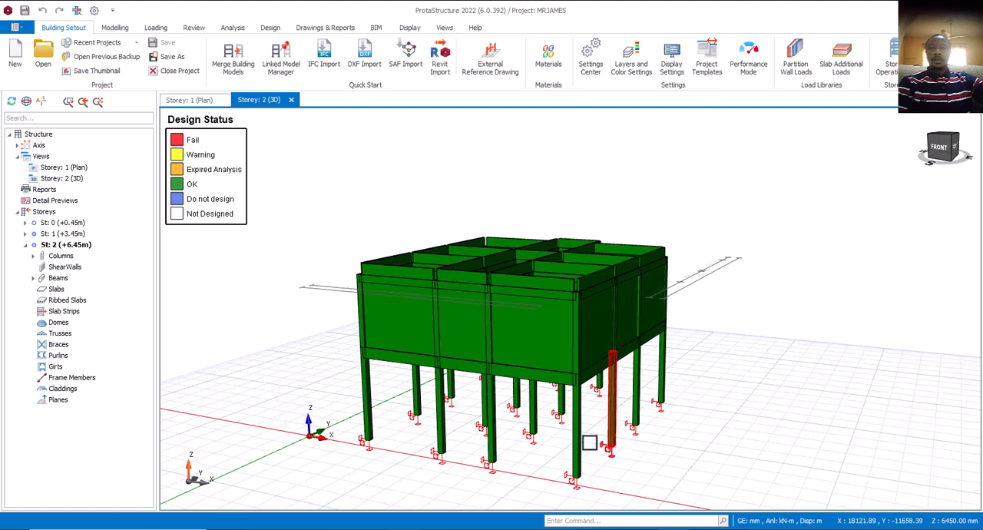
{"action": "mouse_move", "coordinate": [581, 443]}
{"action": "scroll", "coordinate": [572, 422], "scroll_direction": "down", "scroll_amount": 1}
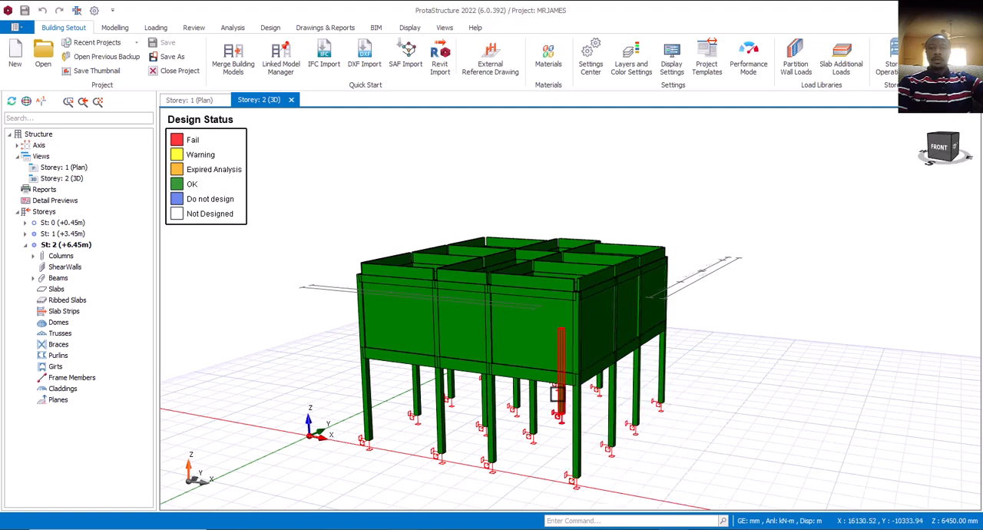
{"action": "scroll", "coordinate": [559, 393], "scroll_direction": "up", "scroll_amount": 5}
{"action": "scroll", "coordinate": [560, 398], "scroll_direction": "down", "scroll_amount": 3}
{"action": "scroll", "coordinate": [560, 398], "scroll_direction": "down", "scroll_amount": 2}
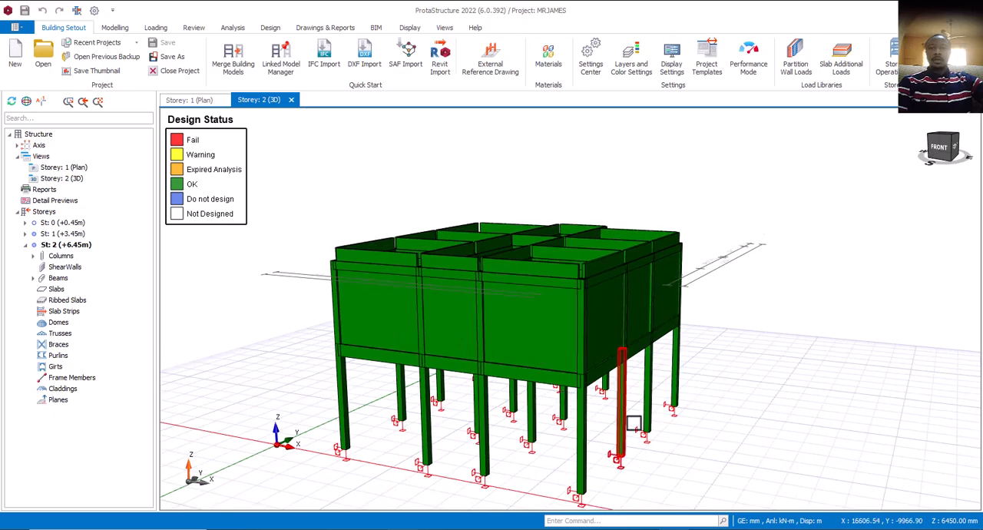
{"action": "mouse_move", "coordinate": [621, 428]}
{"action": "middle_mouse_down"}
{"action": "mouse_move", "coordinate": [617, 408]}
{"action": "mouse_move", "coordinate": [606, 425]}
{"action": "mouse_move", "coordinate": [655, 437]}
{"action": "middle_mouse_up"}
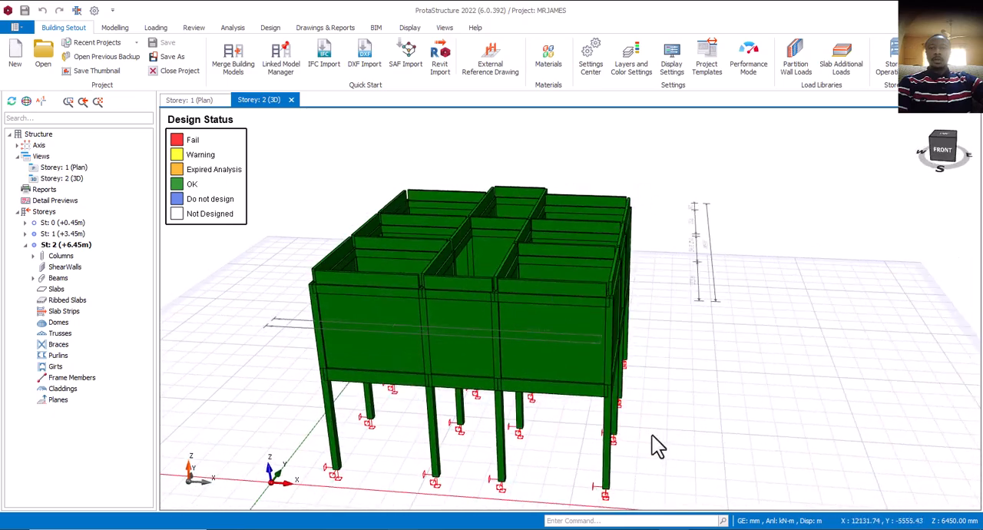
{"action": "scroll", "coordinate": [573, 431], "scroll_direction": "up", "scroll_amount": 3}
{"action": "scroll", "coordinate": [577, 433], "scroll_direction": "down", "scroll_amount": 4}
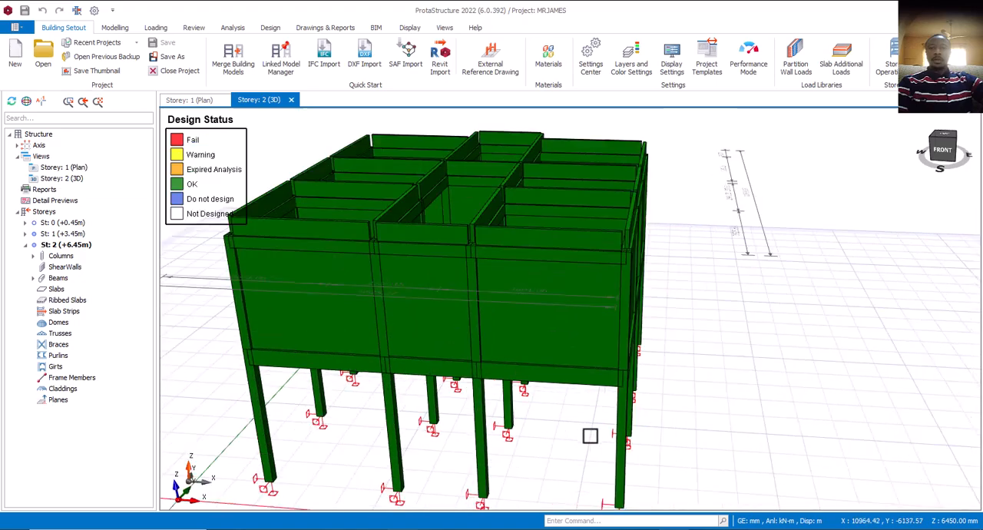
{"action": "middle_click_drag", "start_coordinate": [649, 438], "coordinate": [626, 425]}
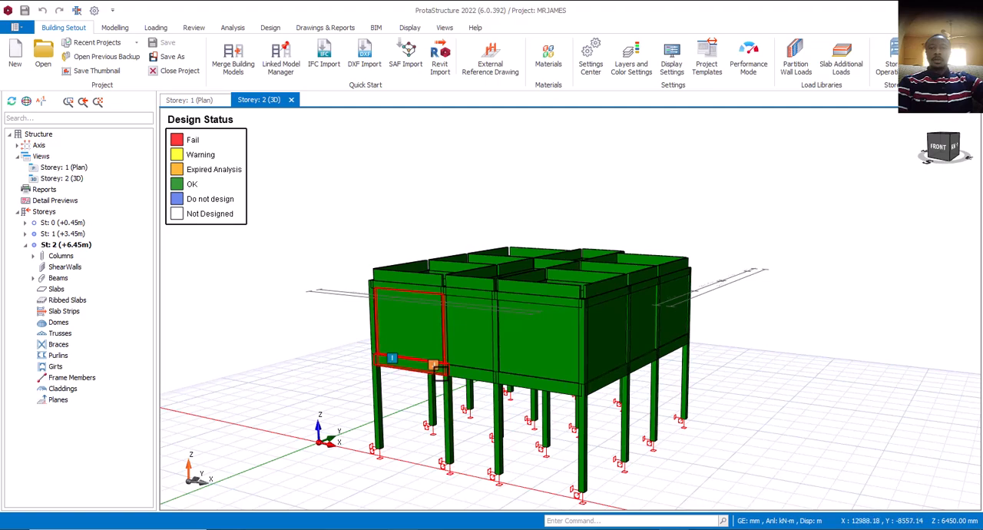
Inspect the properties of front storey 1 beams 1B8, 1B9 and 1B10 and of column 1C14.
{"action": "mouse_move", "coordinate": [439, 372]}
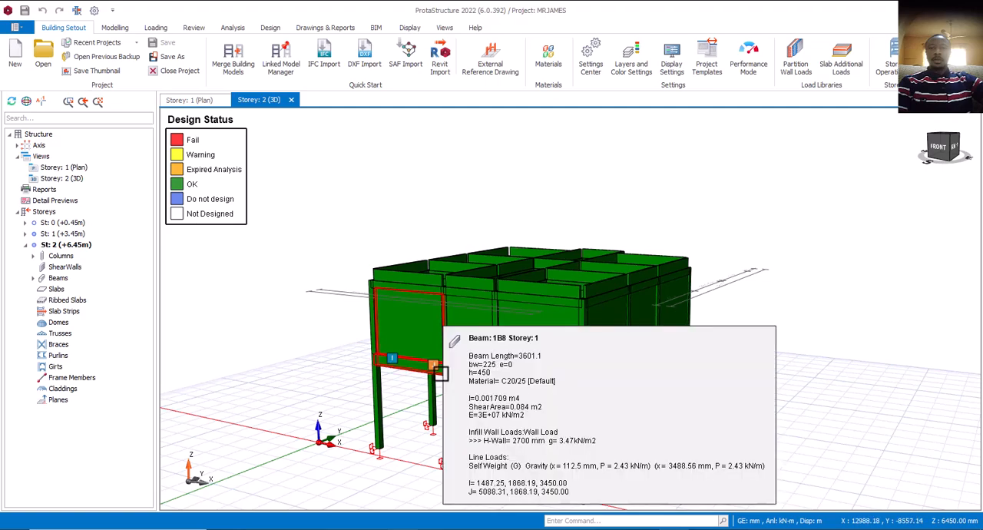
{"action": "mouse_move", "coordinate": [453, 417]}
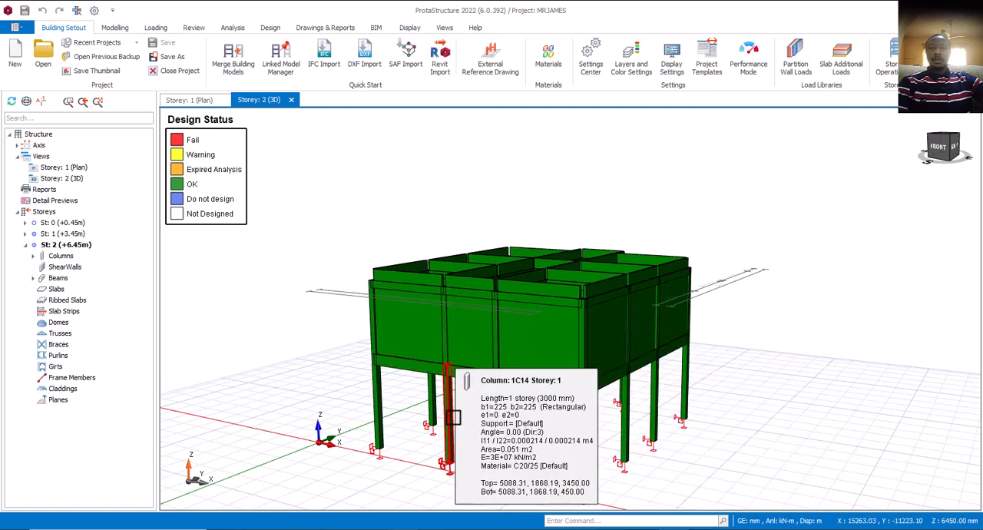
{"action": "mouse_move", "coordinate": [486, 382]}
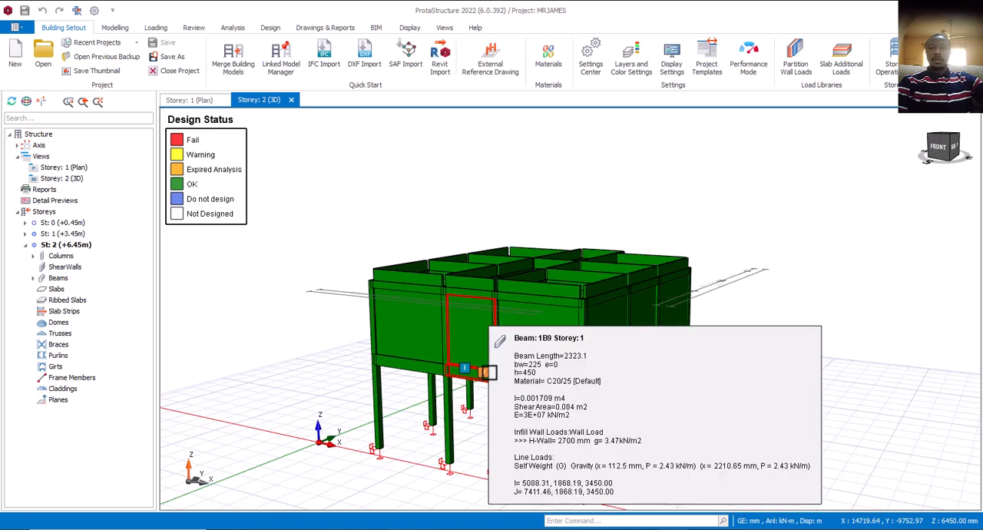
{"action": "scroll", "coordinate": [488, 372], "scroll_direction": "down", "scroll_amount": 5}
{"action": "mouse_move", "coordinate": [551, 413]}
{"action": "middle_mouse_down"}
{"action": "mouse_move", "coordinate": [548, 424]}
{"action": "mouse_move", "coordinate": [540, 413]}
{"action": "middle_mouse_up"}
{"action": "scroll", "coordinate": [532, 395], "scroll_direction": "up", "scroll_amount": 5}
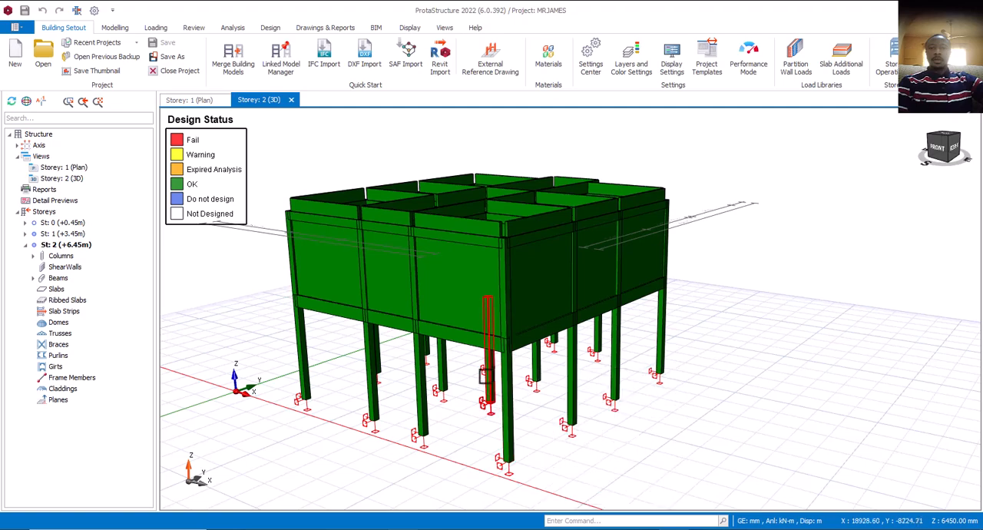
{"action": "middle_click_drag", "start_coordinate": [495, 374], "coordinate": [494, 410]}
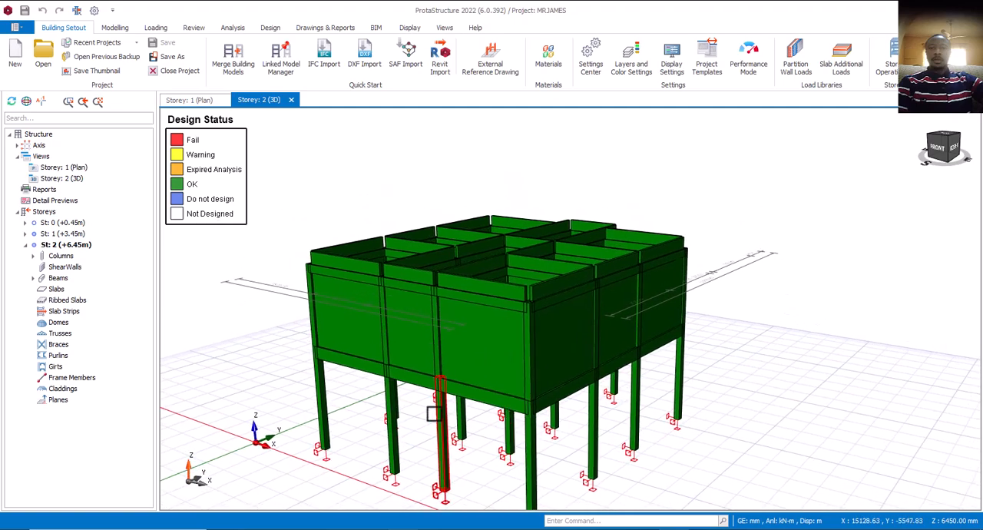
{"action": "mouse_move", "coordinate": [477, 398]}
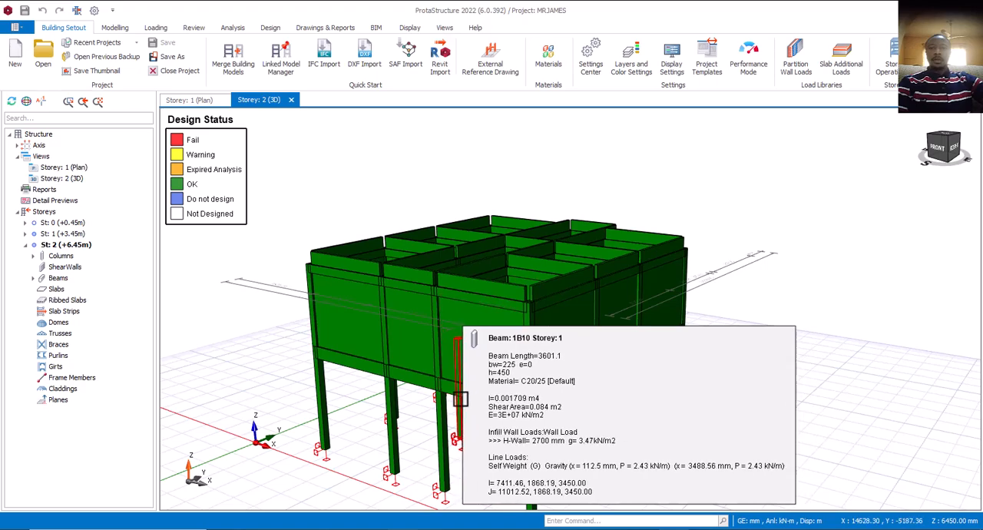
Examine the front storey 1 edge beams and the infill wall panels they carry.
{"action": "mouse_move", "coordinate": [459, 398]}
{"action": "middle_mouse_down"}
{"action": "mouse_move", "coordinate": [456, 351]}
{"action": "mouse_move", "coordinate": [450, 384]}
{"action": "mouse_move", "coordinate": [466, 377]}
{"action": "mouse_move", "coordinate": [453, 371]}
{"action": "mouse_move", "coordinate": [456, 390]}
{"action": "middle_mouse_up"}
{"action": "middle_click_drag", "start_coordinate": [580, 400], "coordinate": [573, 417]}
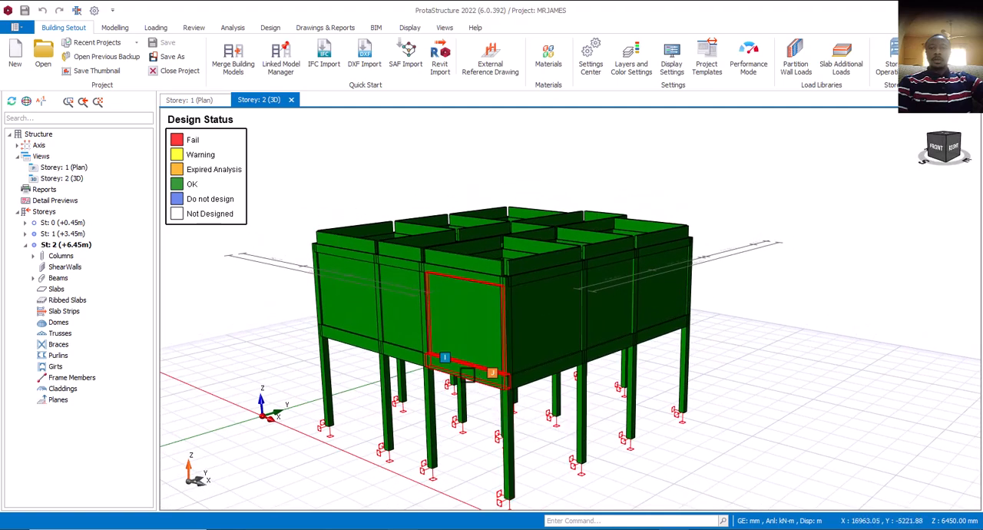
{"action": "scroll", "coordinate": [461, 388], "scroll_direction": "up", "scroll_amount": 2}
{"action": "mouse_move", "coordinate": [463, 376]}
{"action": "scroll", "coordinate": [461, 376], "scroll_direction": "down", "scroll_amount": 2}
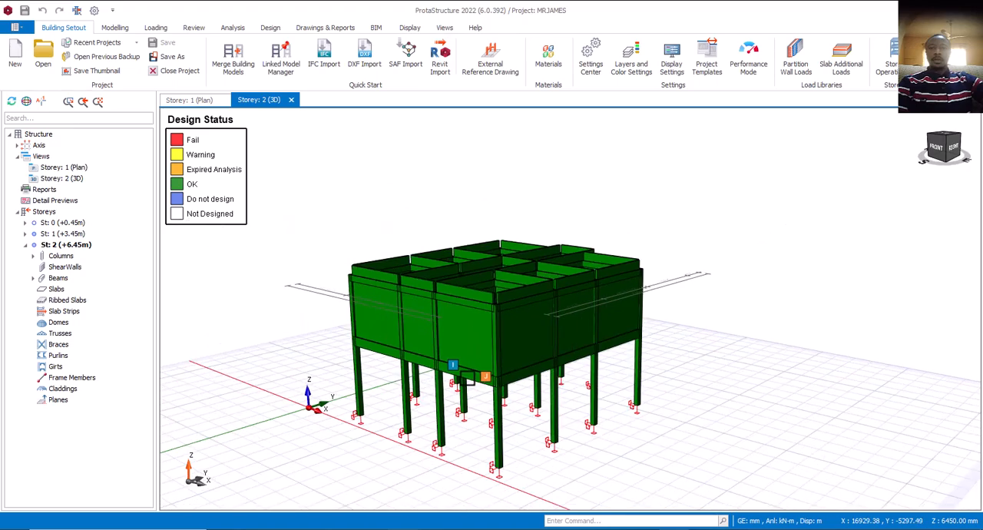
{"action": "mouse_move", "coordinate": [461, 376]}
{"action": "middle_mouse_down"}
{"action": "mouse_move", "coordinate": [493, 399]}
{"action": "mouse_move", "coordinate": [432, 384]}
{"action": "middle_mouse_up"}
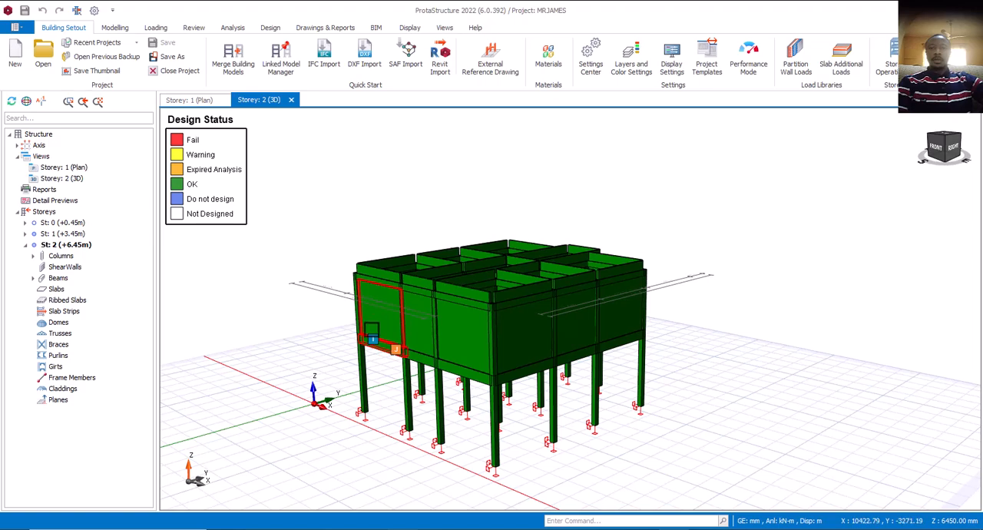
{"action": "mouse_move", "coordinate": [416, 346]}
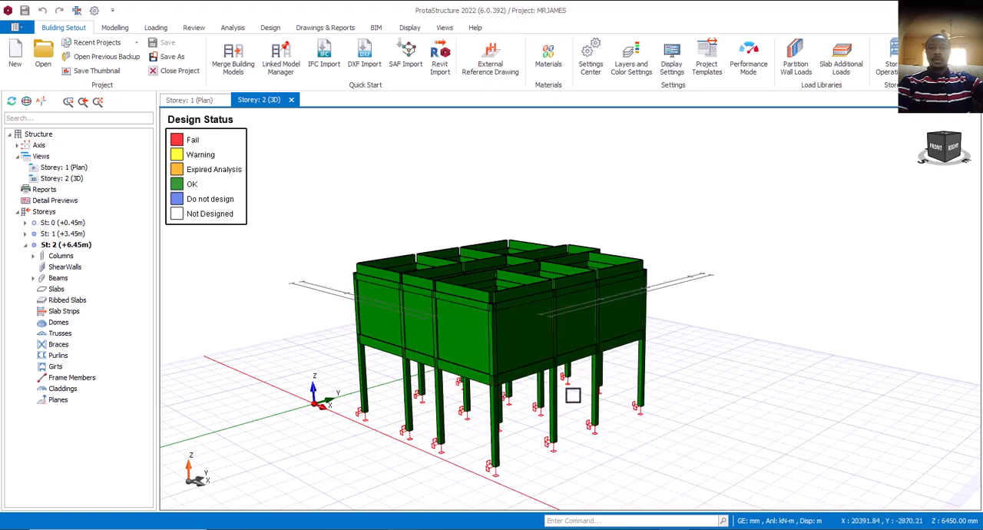
{"action": "mouse_move", "coordinate": [529, 412]}
{"action": "middle_mouse_down"}
{"action": "mouse_move", "coordinate": [458, 410]}
{"action": "mouse_move", "coordinate": [519, 411]}
{"action": "middle_mouse_up"}
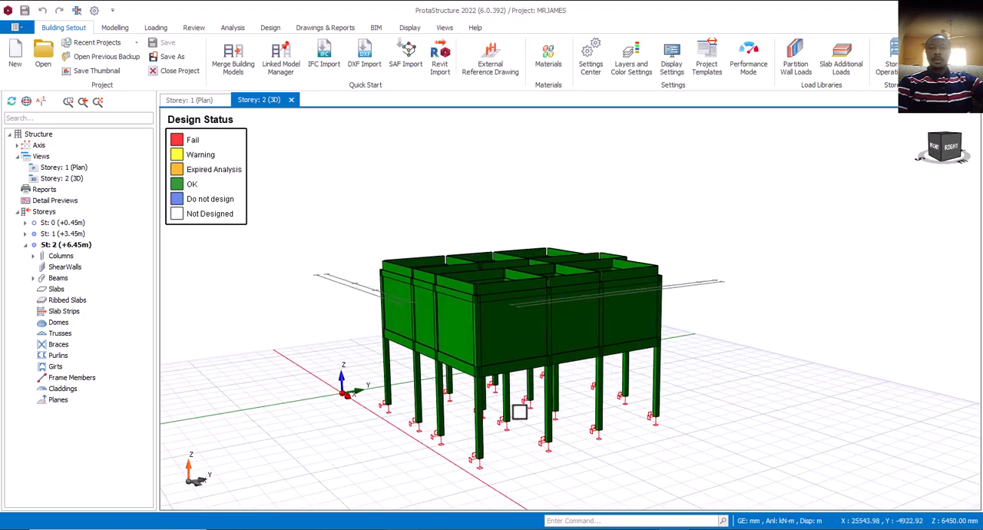
{"action": "middle_click_drag", "start_coordinate": [467, 432], "coordinate": [478, 435]}
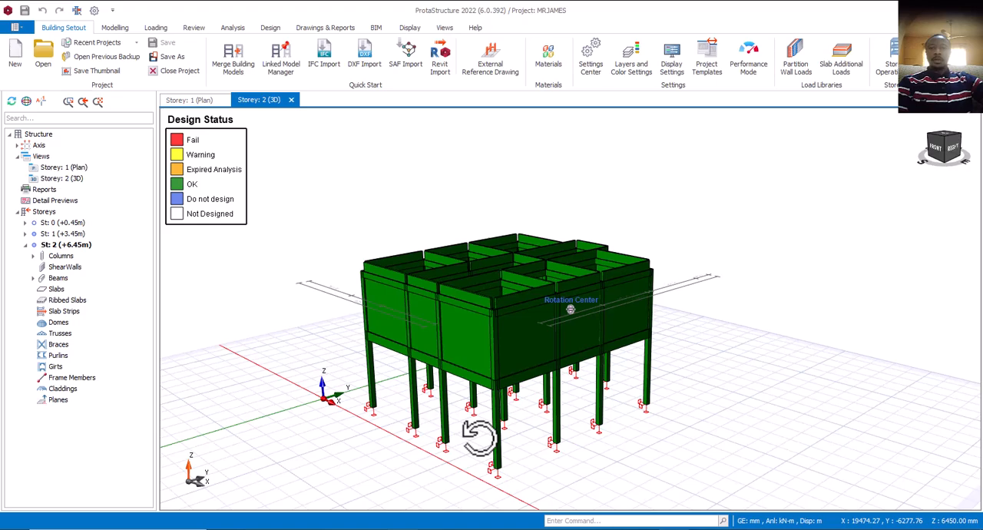
{"action": "scroll", "coordinate": [490, 415], "scroll_direction": "up", "scroll_amount": 3}
{"action": "scroll", "coordinate": [482, 404], "scroll_direction": "down", "scroll_amount": 3}
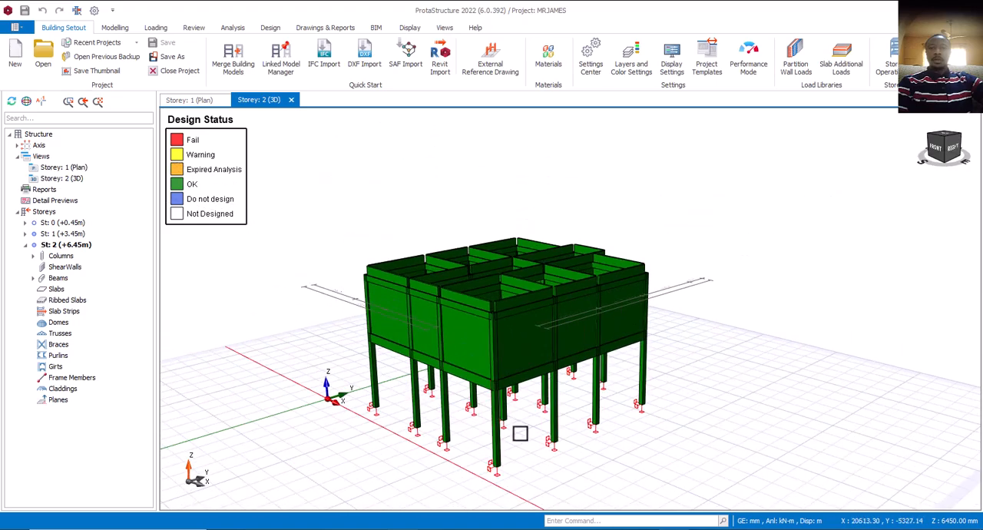
{"action": "middle_click_drag", "start_coordinate": [520, 433], "coordinate": [505, 425]}
{"action": "scroll", "coordinate": [503, 424], "scroll_direction": "up", "scroll_amount": 2}
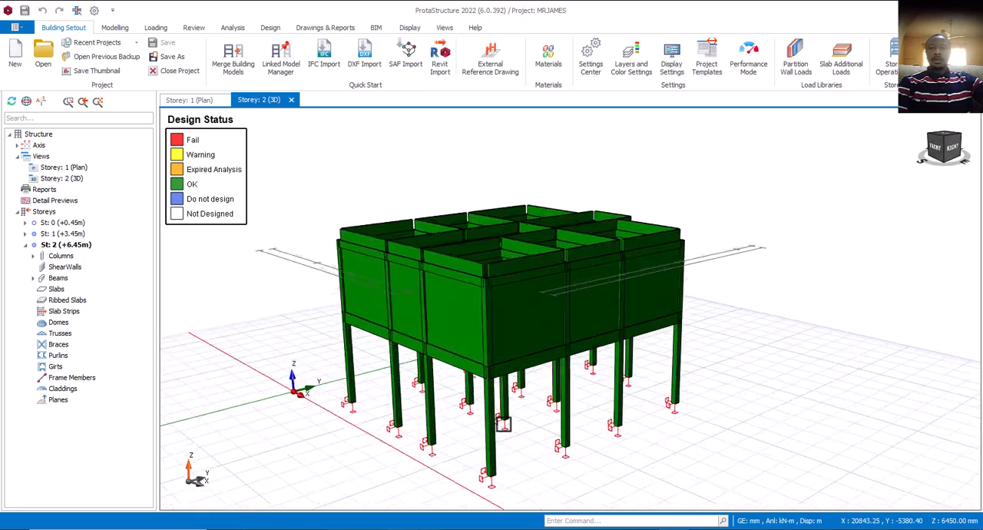
{"action": "scroll", "coordinate": [502, 425], "scroll_direction": "up", "scroll_amount": 3}
{"action": "scroll", "coordinate": [476, 430], "scroll_direction": "down", "scroll_amount": 4}
{"action": "middle_click_drag", "start_coordinate": [436, 441], "coordinate": [458, 428]}
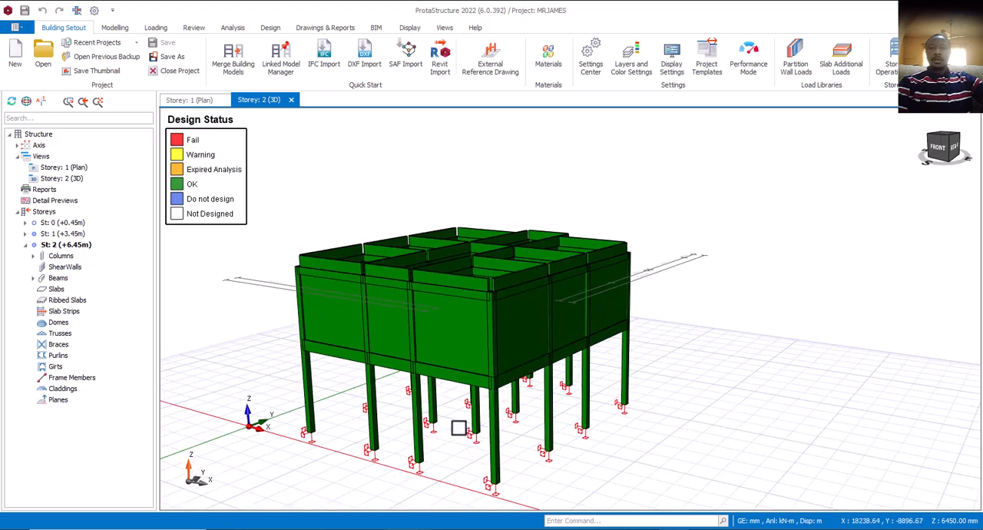
Examine the storey 1 columns and base supports from both sides of the frame, including the properties of column 1C11.
{"action": "scroll", "coordinate": [462, 423], "scroll_direction": "up", "scroll_amount": 5}
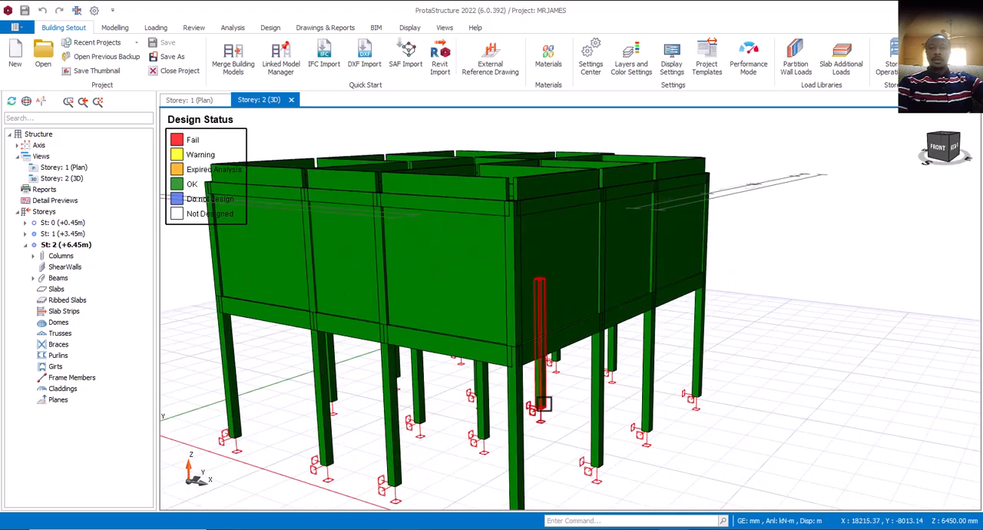
{"action": "scroll", "coordinate": [561, 413], "scroll_direction": "down", "scroll_amount": 5}
{"action": "mouse_move", "coordinate": [566, 423]}
{"action": "middle_mouse_down"}
{"action": "mouse_move", "coordinate": [588, 423]}
{"action": "mouse_move", "coordinate": [545, 417]}
{"action": "mouse_move", "coordinate": [575, 423]}
{"action": "mouse_move", "coordinate": [561, 441]}
{"action": "mouse_move", "coordinate": [555, 432]}
{"action": "middle_mouse_up"}
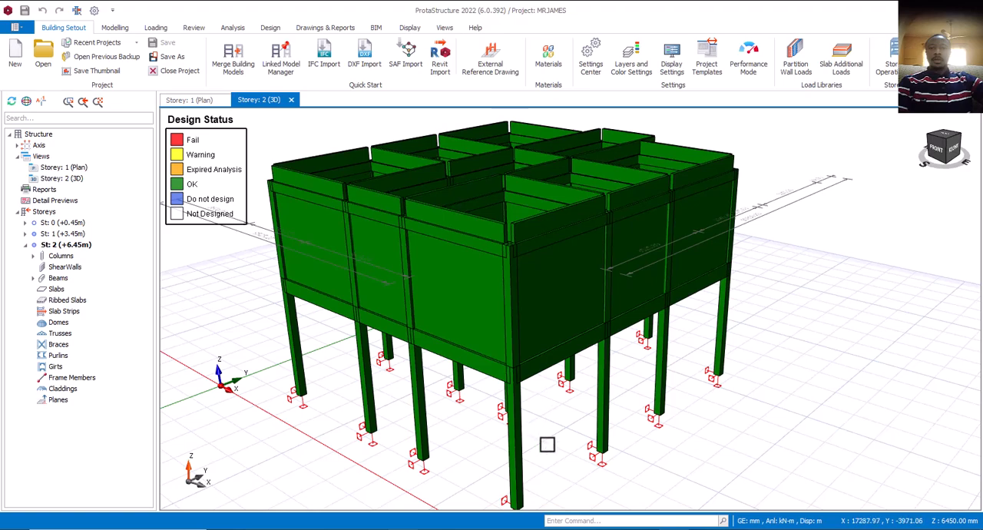
{"action": "middle_click_drag", "start_coordinate": [568, 467], "coordinate": [551, 456]}
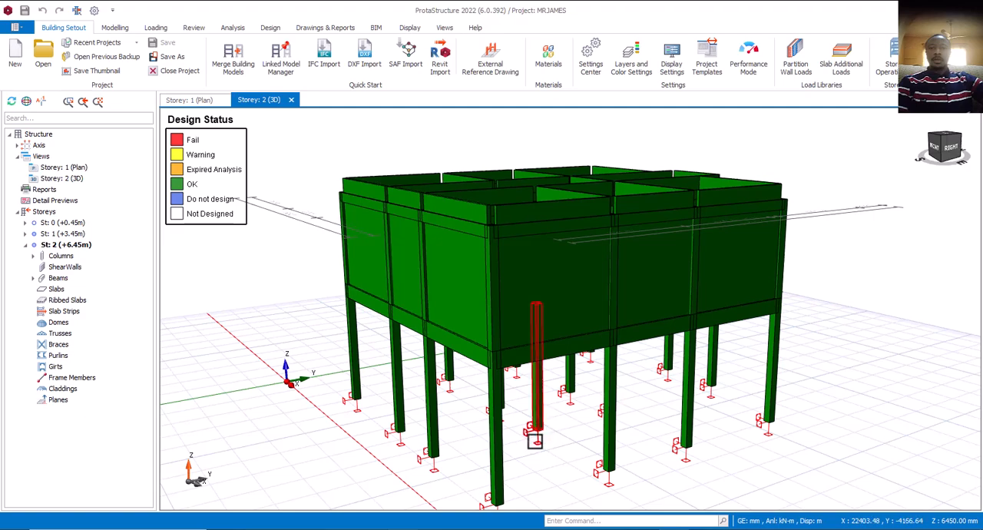
{"action": "mouse_move", "coordinate": [534, 440]}
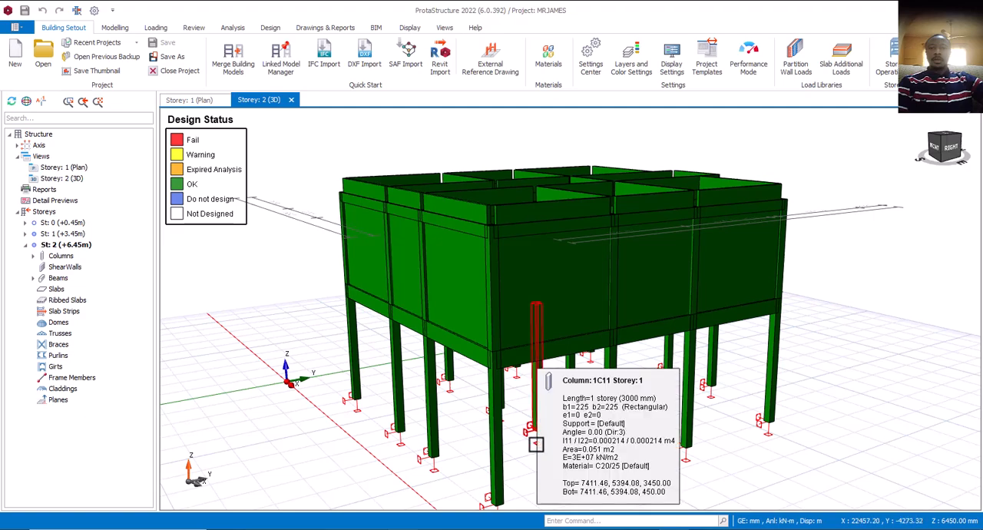
{"action": "scroll", "coordinate": [535, 444], "scroll_direction": "down", "scroll_amount": 3}
{"action": "middle_click_drag", "start_coordinate": [521, 458], "coordinate": [588, 470]}
{"action": "scroll", "coordinate": [529, 450], "scroll_direction": "up", "scroll_amount": 2}
{"action": "scroll", "coordinate": [528, 450], "scroll_direction": "up", "scroll_amount": 2}
{"action": "scroll", "coordinate": [527, 449], "scroll_direction": "down", "scroll_amount": 2}
{"action": "scroll", "coordinate": [518, 451], "scroll_direction": "up", "scroll_amount": 2}
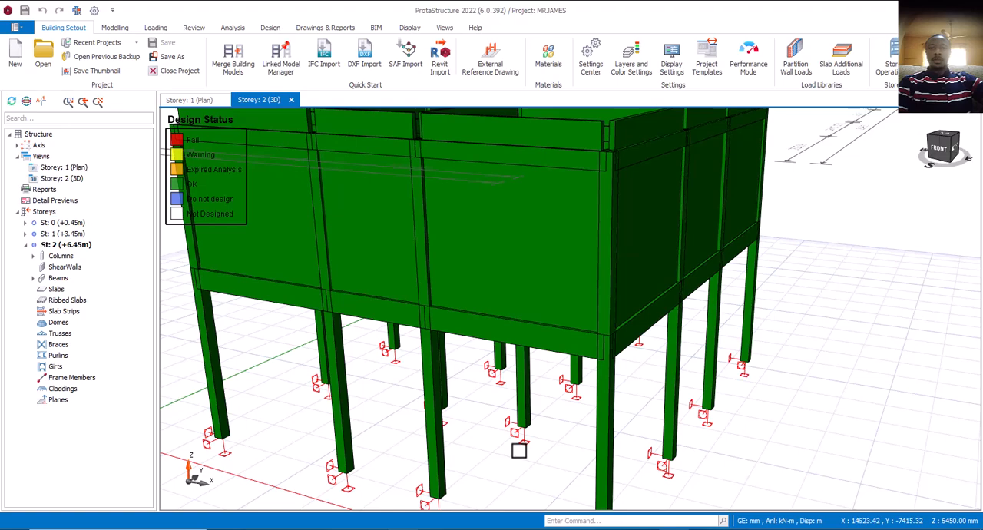
{"action": "scroll", "coordinate": [518, 451], "scroll_direction": "down", "scroll_amount": 2}
{"action": "scroll", "coordinate": [519, 451], "scroll_direction": "down", "scroll_amount": 1}
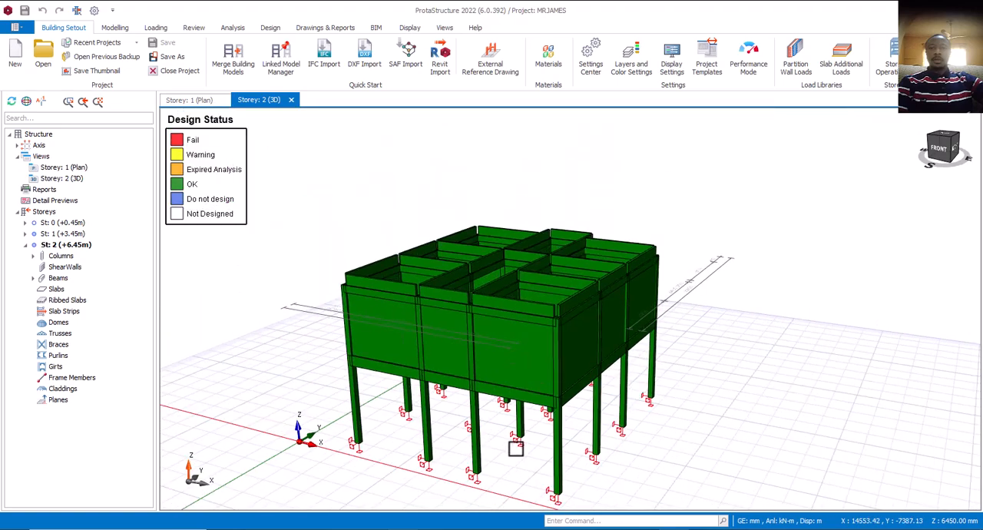
{"action": "middle_click_drag", "start_coordinate": [569, 468], "coordinate": [535, 439]}
{"action": "scroll", "coordinate": [501, 436], "scroll_direction": "up", "scroll_amount": 3}
{"action": "scroll", "coordinate": [500, 436], "scroll_direction": "down", "scroll_amount": 2}
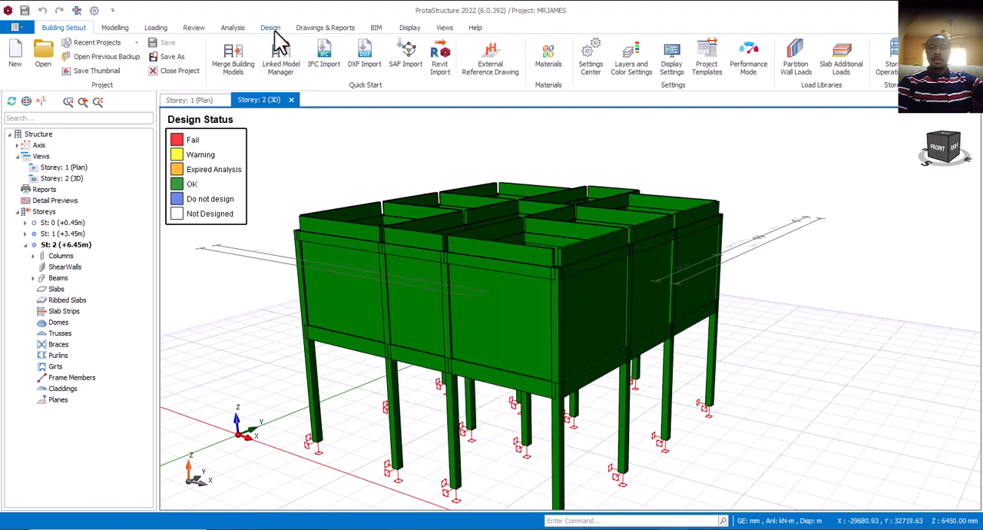
Examine the storey 2 beams and their infill walls, including the properties of front beam 2B10.
{"action": "scroll", "coordinate": [471, 295], "scroll_direction": "down", "scroll_amount": 4}
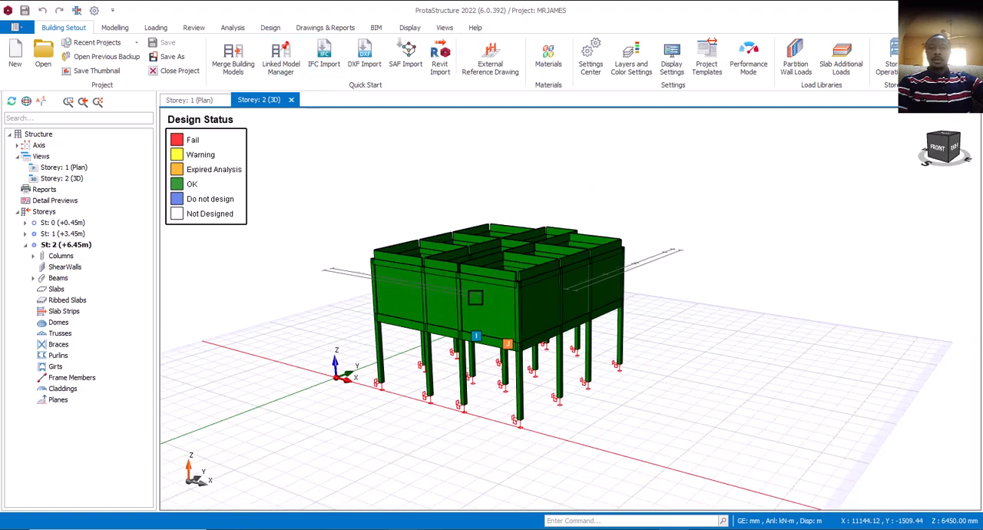
{"action": "middle_click_drag", "start_coordinate": [612, 315], "coordinate": [592, 314]}
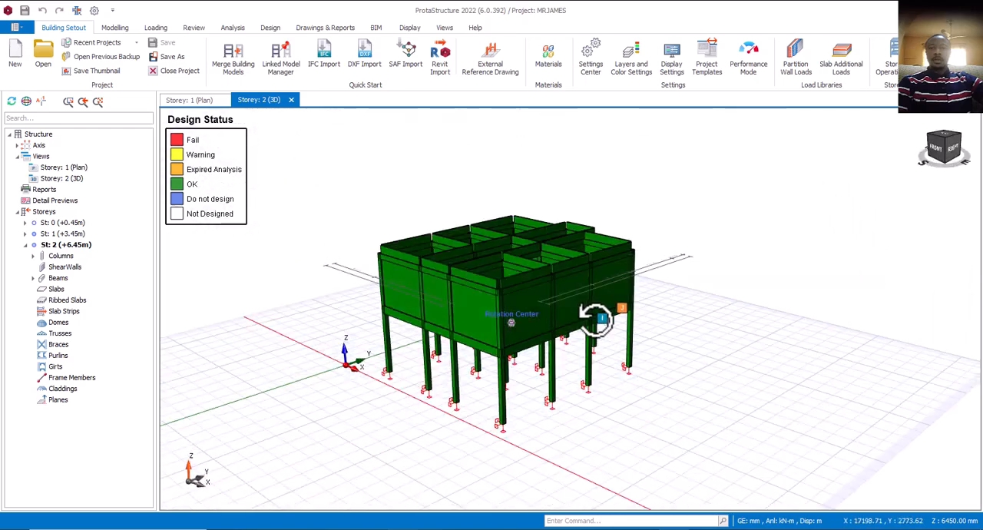
{"action": "scroll", "coordinate": [537, 314], "scroll_direction": "up", "scroll_amount": 3}
{"action": "scroll", "coordinate": [468, 296], "scroll_direction": "up", "scroll_amount": 3}
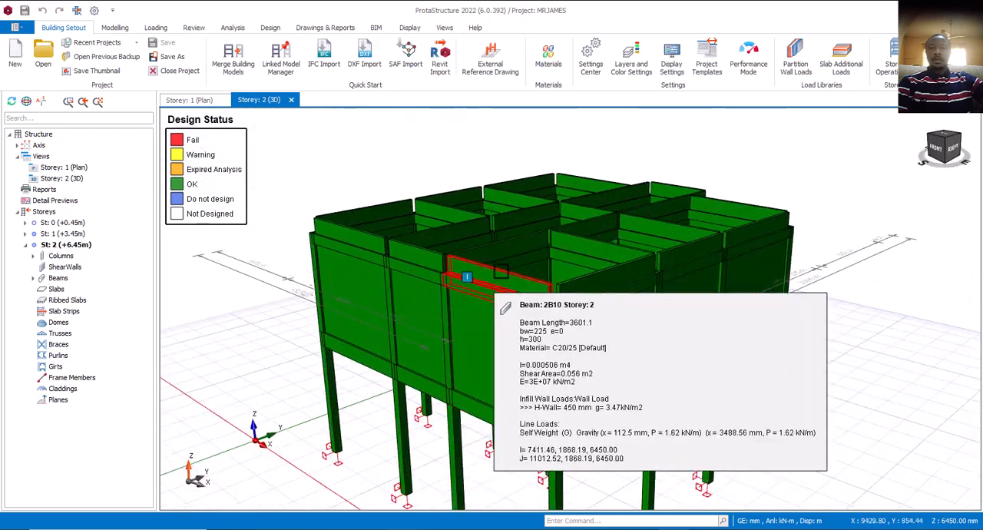
{"action": "scroll", "coordinate": [502, 291], "scroll_direction": "down", "scroll_amount": 2}
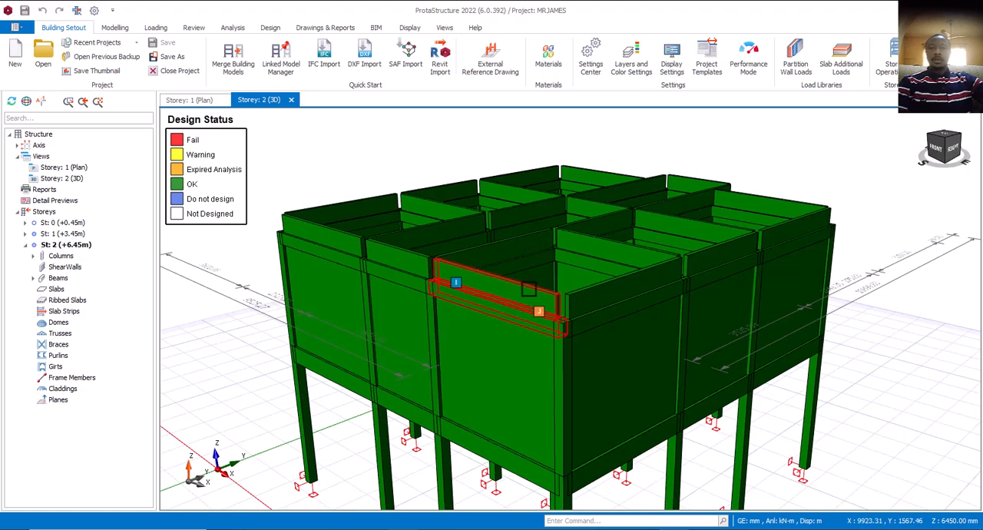
Open the reinforced concrete column design table at full size and review every column's design status, utilization ratio and reinforcement.
{"action": "left_click", "coordinate": [270, 31]}
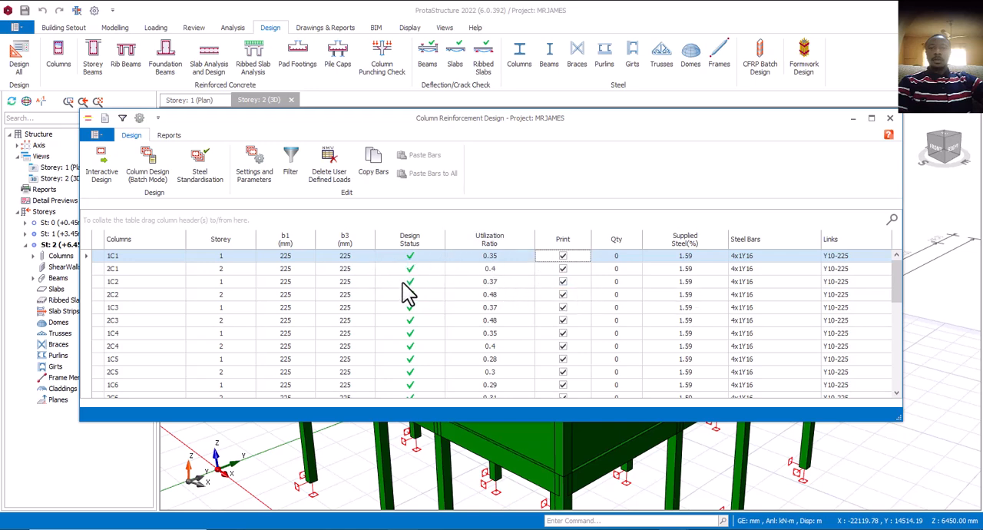
{"action": "left_click", "coordinate": [872, 119]}
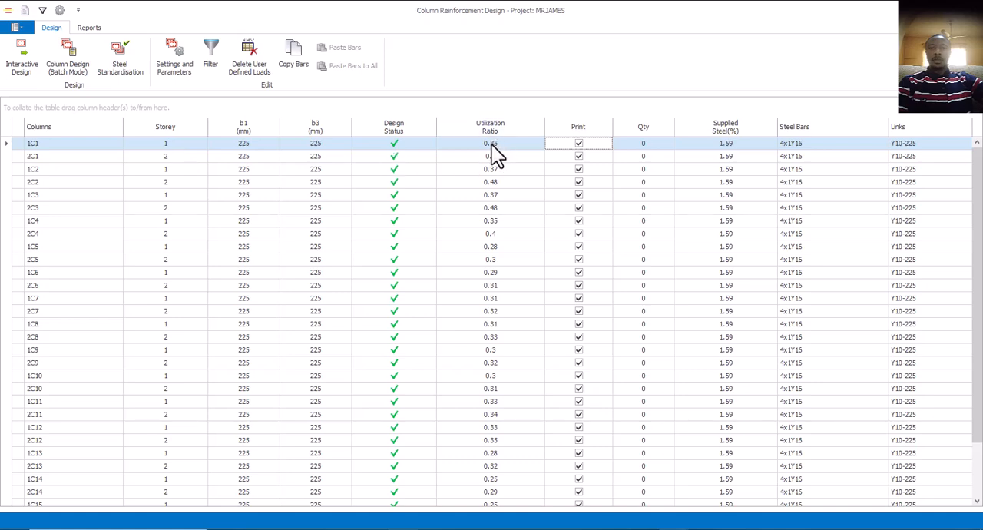
{"action": "scroll", "coordinate": [478, 376], "scroll_direction": "down", "scroll_amount": 1}
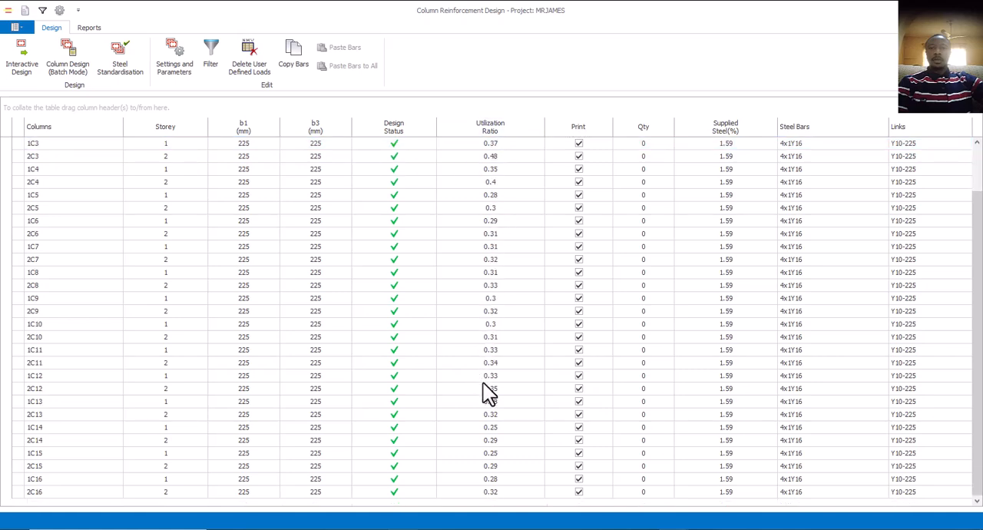
{"action": "scroll", "coordinate": [484, 383], "scroll_direction": "up", "scroll_amount": 1}
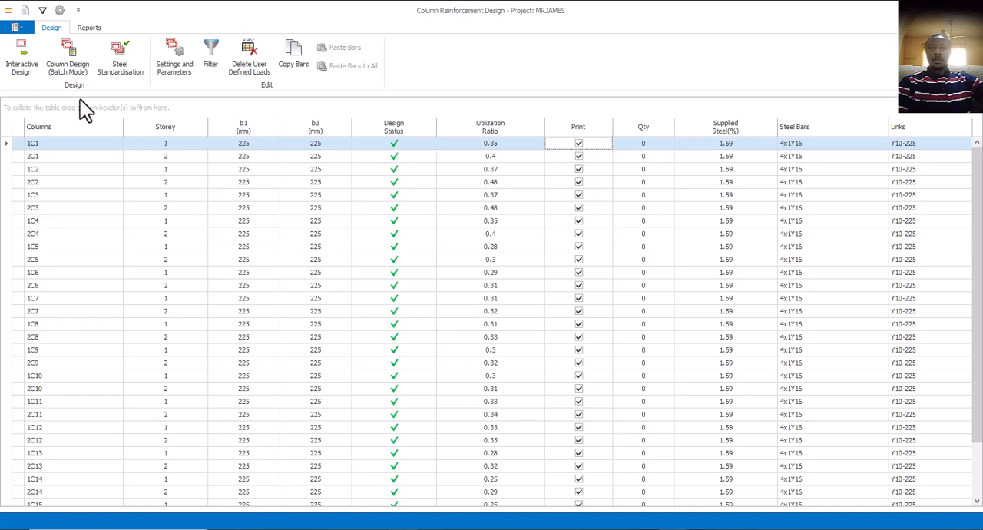
Run the interactive reinforcement design for storey 1 column 1C1 and review its critical combination, slenderness and bar results.
{"action": "left_click", "coordinate": [23, 69]}
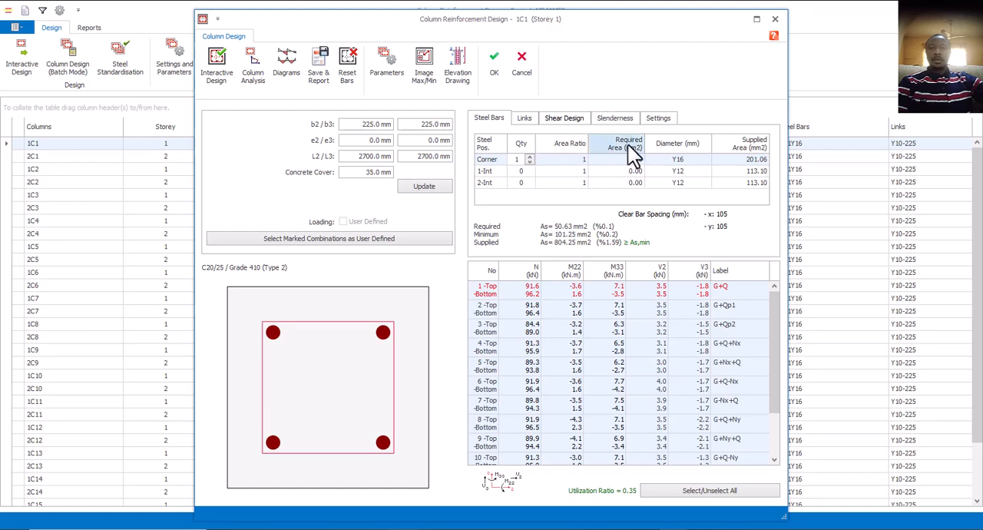
{"action": "left_click", "coordinate": [222, 71]}
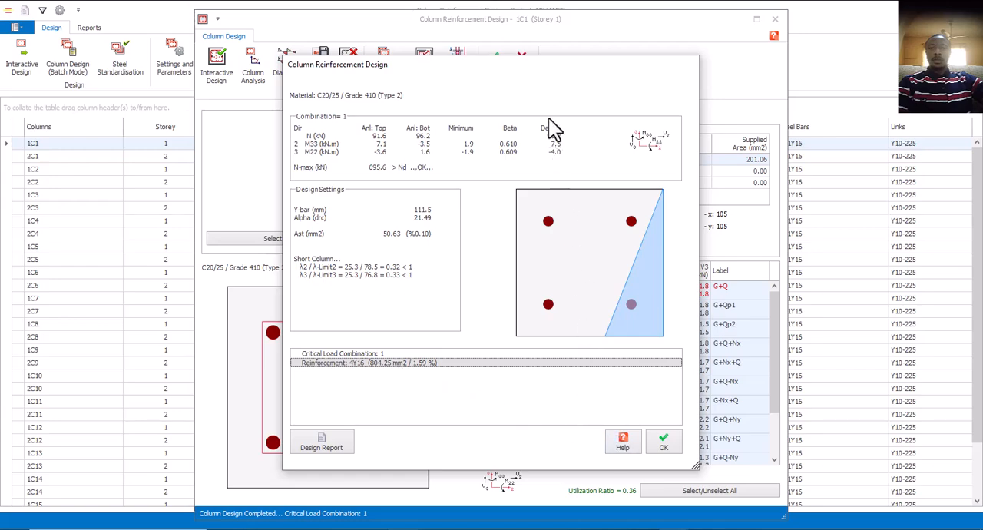
{"action": "left_click_drag", "start_coordinate": [542, 68], "coordinate": [210, 153]}
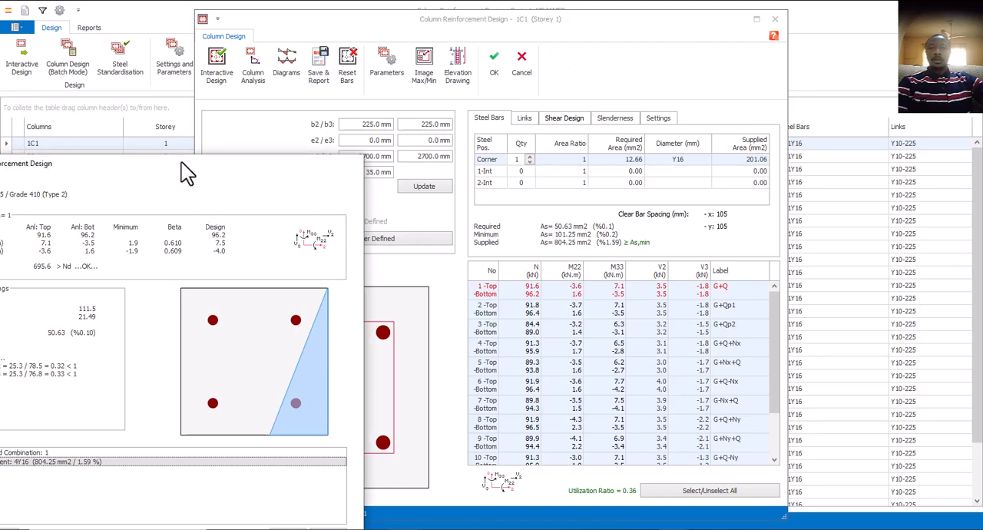
{"action": "left_click_drag", "start_coordinate": [181, 162], "coordinate": [569, 168]}
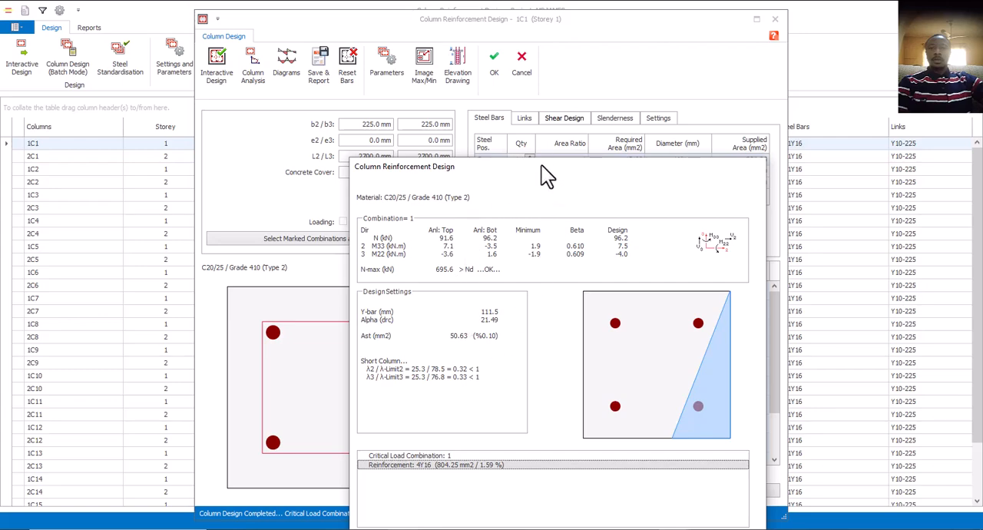
{"action": "left_click_drag", "start_coordinate": [540, 166], "coordinate": [408, 109]}
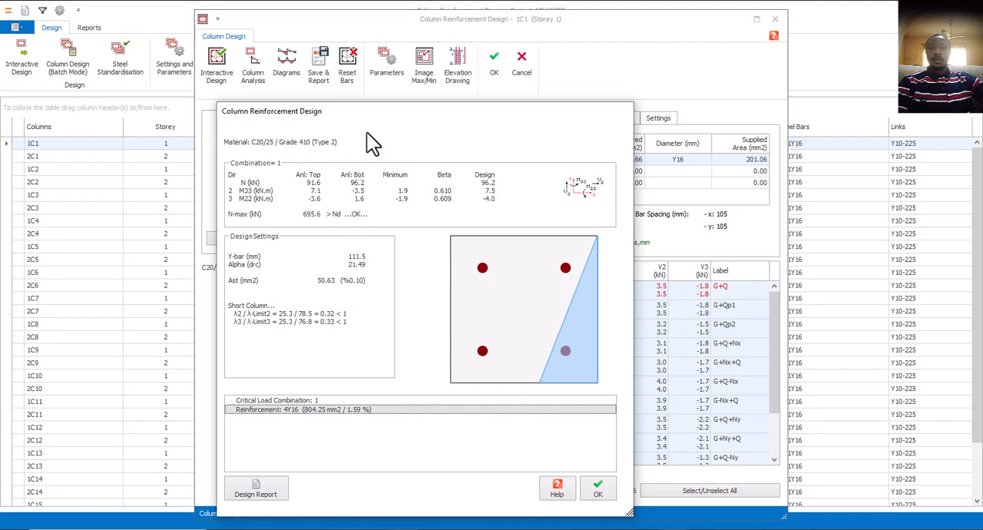
{"action": "left_click_drag", "start_coordinate": [407, 114], "coordinate": [460, 56]}
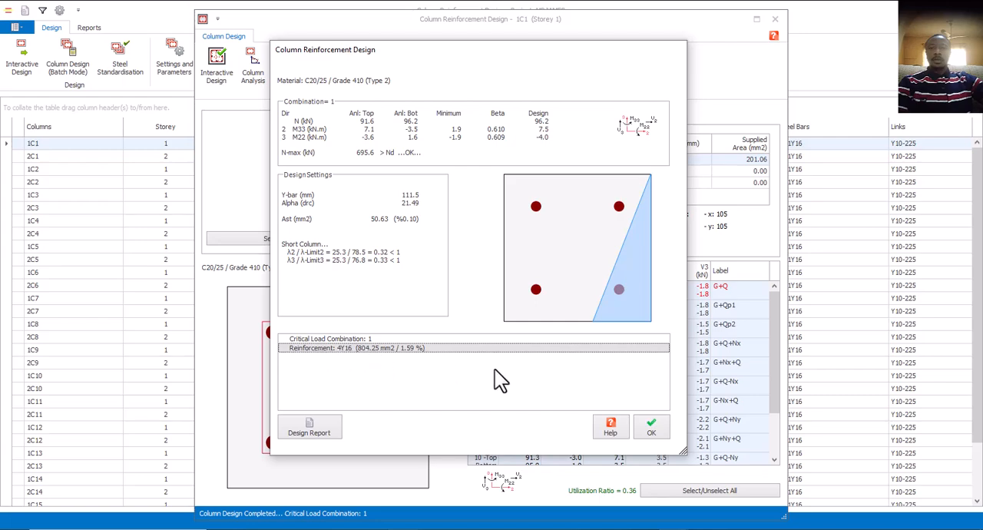
{"action": "left_click", "coordinate": [649, 428]}
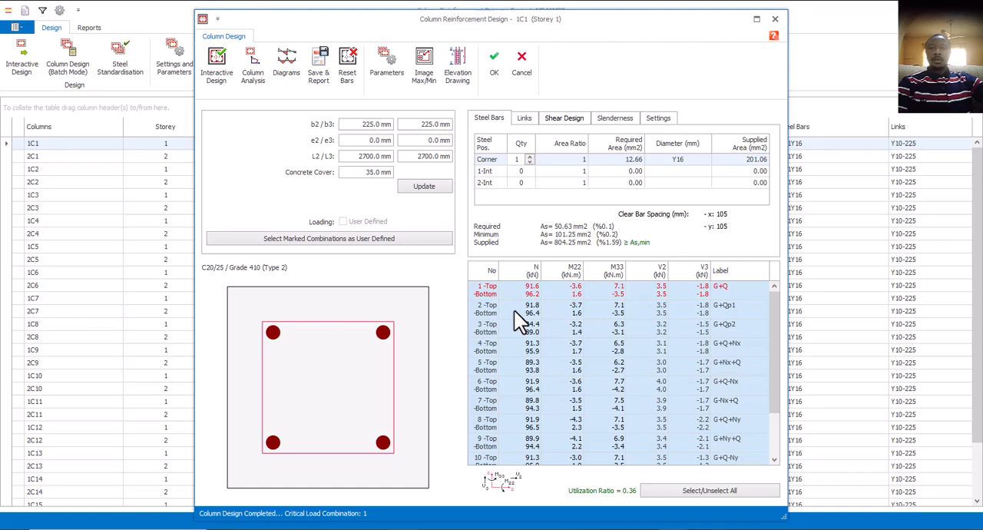
Set the b3 dimension of column 1C1 to 350 mm and update the section.
{"action": "double_click", "coordinate": [437, 123]}
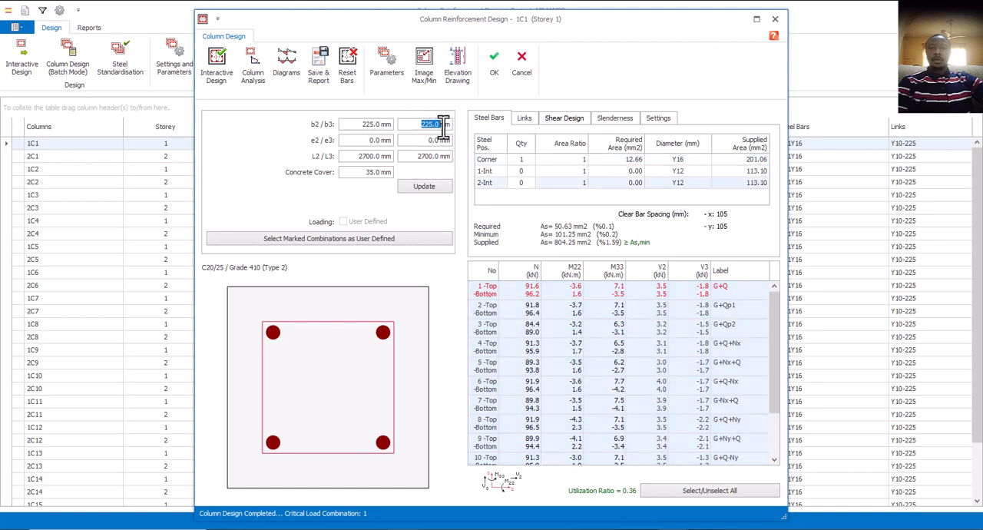
{"action": "left_click_drag", "start_coordinate": [443, 126], "coordinate": [447, 128]}
{"action": "type", "text": "350"}
{"action": "left_click", "coordinate": [425, 188]}
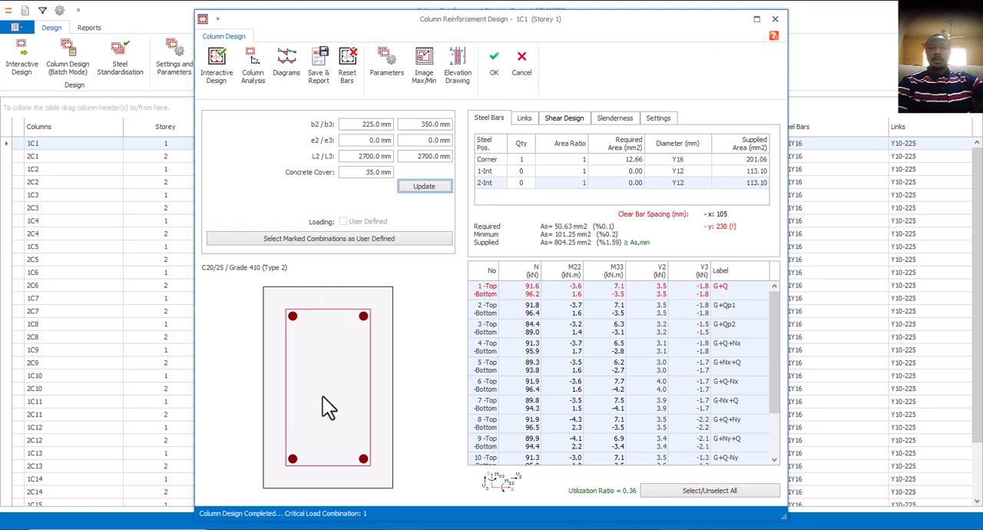
Restore the b3 dimension of column 1C1 to 225 mm and update the section.
{"action": "left_click_drag", "start_coordinate": [420, 124], "coordinate": [439, 131]}
{"action": "type", "text": "255.0"}
{"action": "left_click", "coordinate": [411, 186]}
Set the b2 dimension of column 1C1 to 350 mm and update the section.
{"action": "left_click_drag", "start_coordinate": [364, 124], "coordinate": [403, 132]}
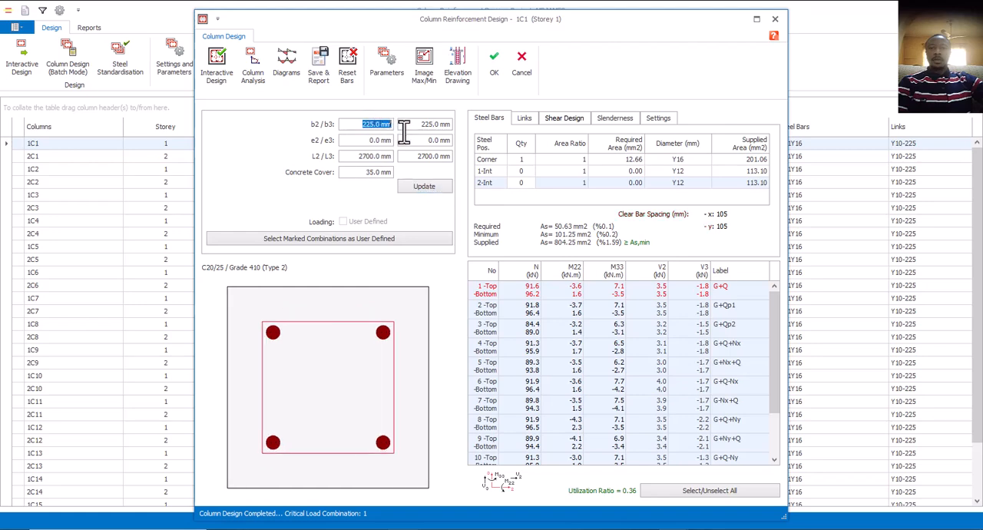
{"action": "type", "text": "350"}
{"action": "left_click", "coordinate": [429, 183]}
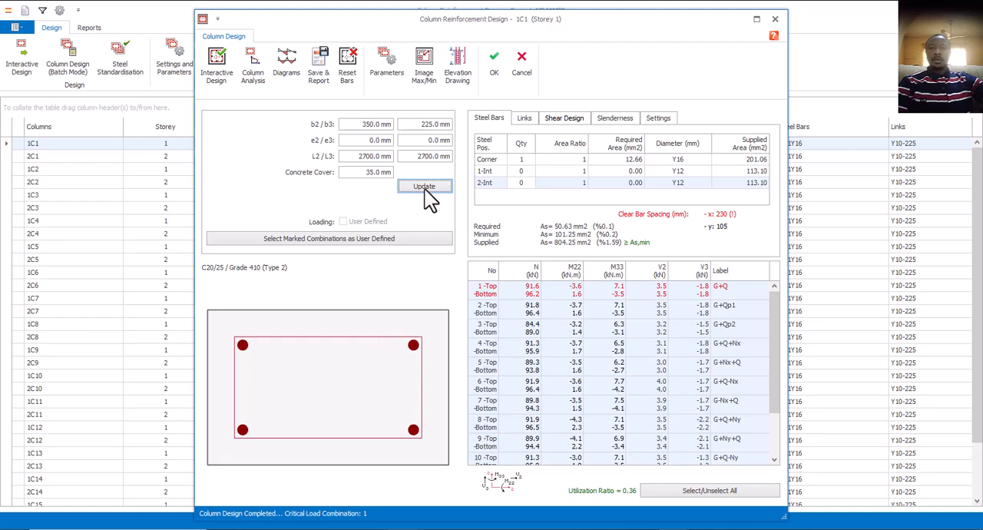
Reset the bars of the enlarged 1C1 section and rerun its interactive design to review the reinforcement.
{"action": "left_click", "coordinate": [347, 73]}
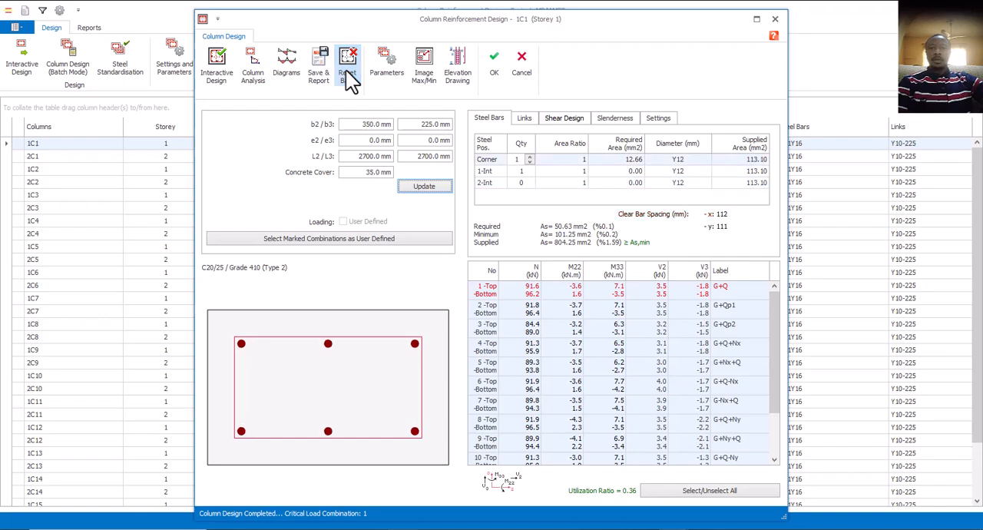
{"action": "left_click", "coordinate": [224, 72]}
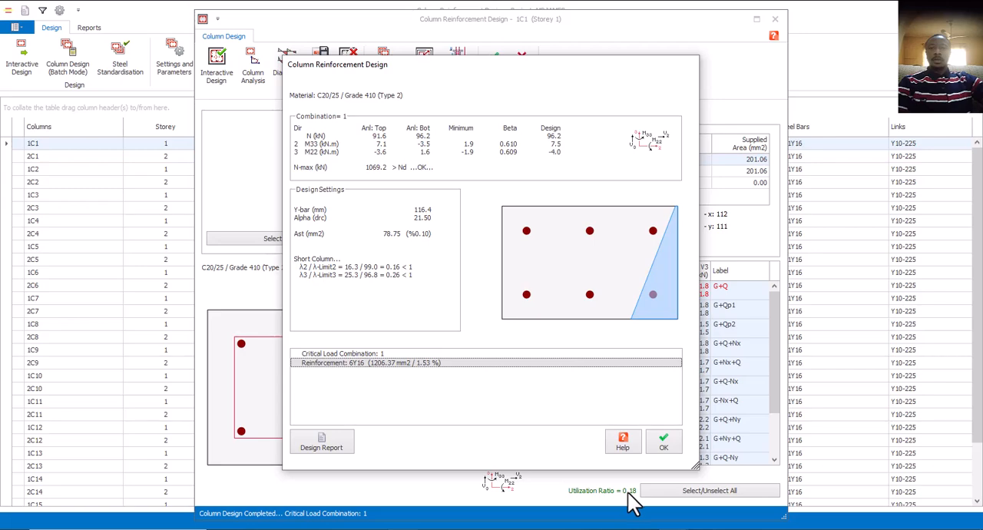
{"action": "left_click", "coordinate": [663, 444]}
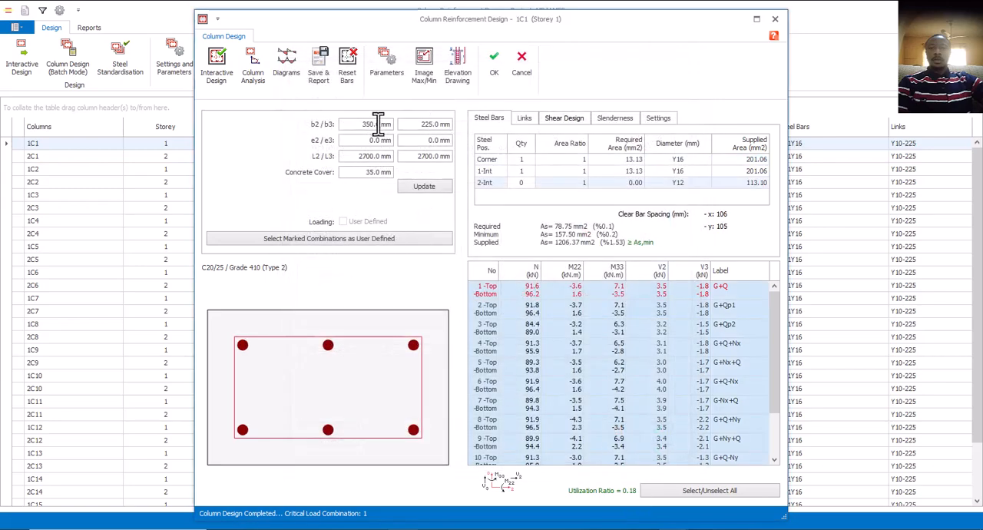
Restore the b2 dimension of column 1C1 to 225 mm and update the section.
{"action": "left_click_drag", "start_coordinate": [375, 124], "coordinate": [345, 128]}
{"action": "type", "text": "2"}
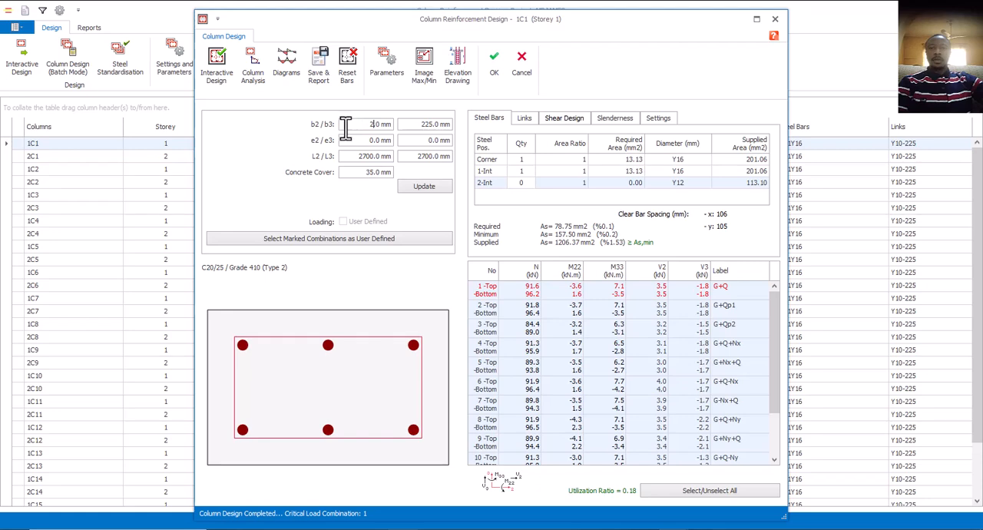
{"action": "type", "text": "25"}
{"action": "left_click", "coordinate": [418, 190]}
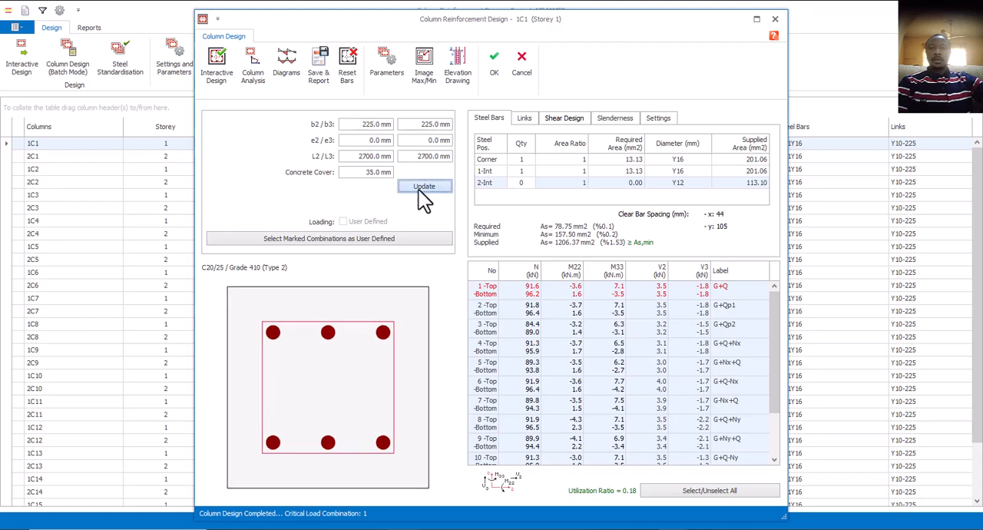
Reset the bars of column 1C1, rerun its interactive design for the 225 x 225 mm section and accept the column design.
{"action": "left_click", "coordinate": [346, 73]}
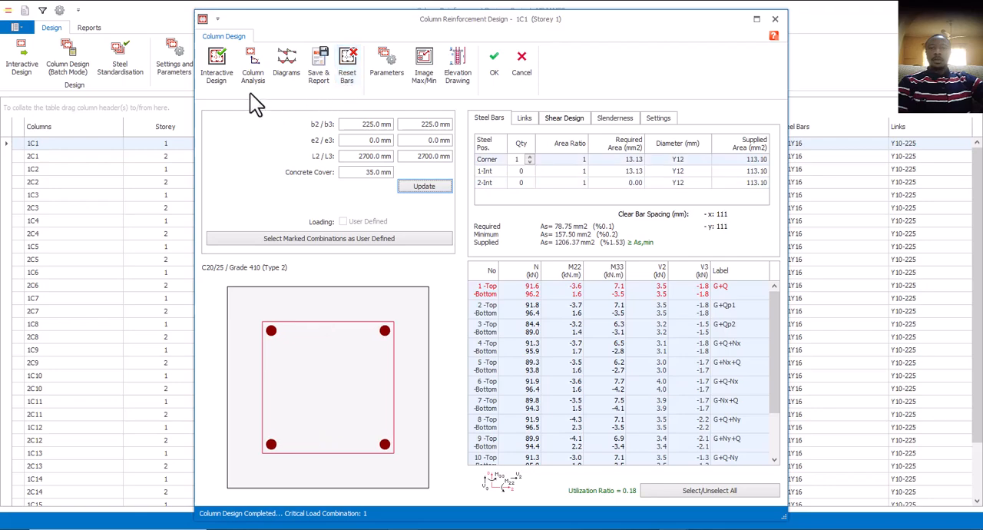
{"action": "left_click", "coordinate": [223, 67]}
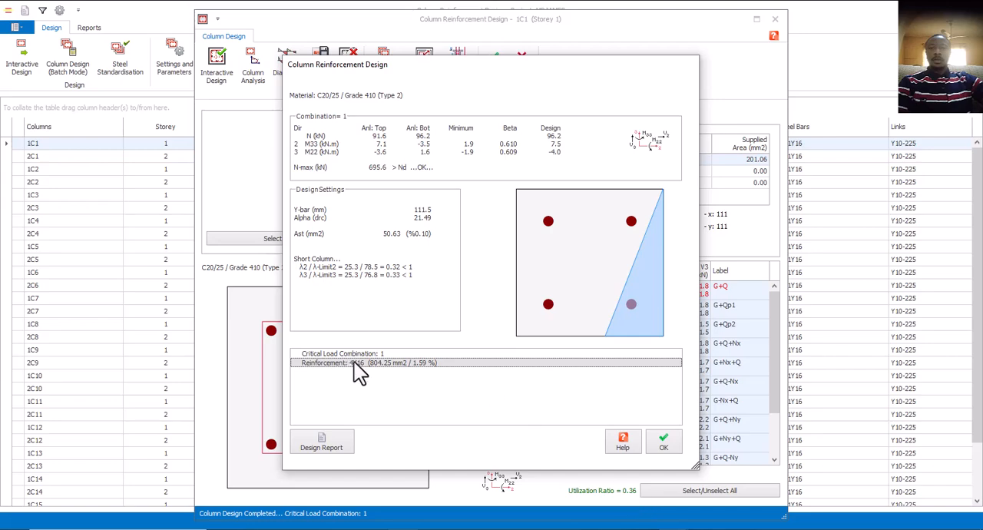
{"action": "left_click", "coordinate": [664, 444]}
{"action": "left_click", "coordinate": [494, 65]}
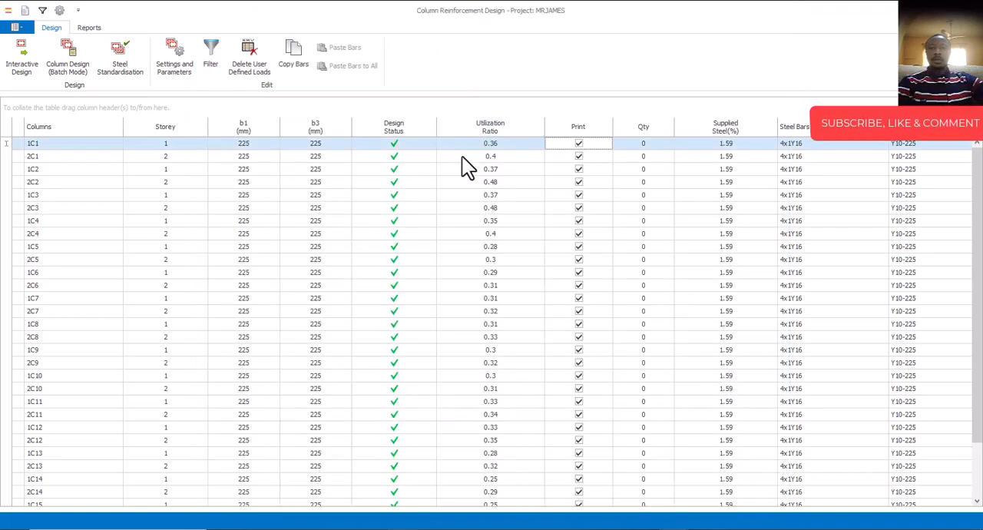
Run the interactive reinforcement design for column 2C1 and accept its design.
{"action": "left_click", "coordinate": [461, 156]}
{"action": "left_click", "coordinate": [25, 63]}
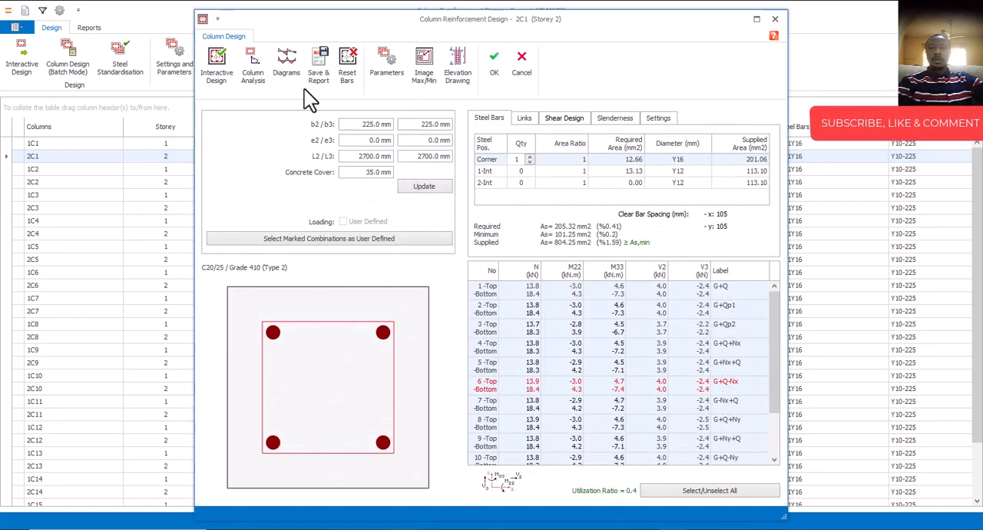
{"action": "left_click", "coordinate": [215, 67]}
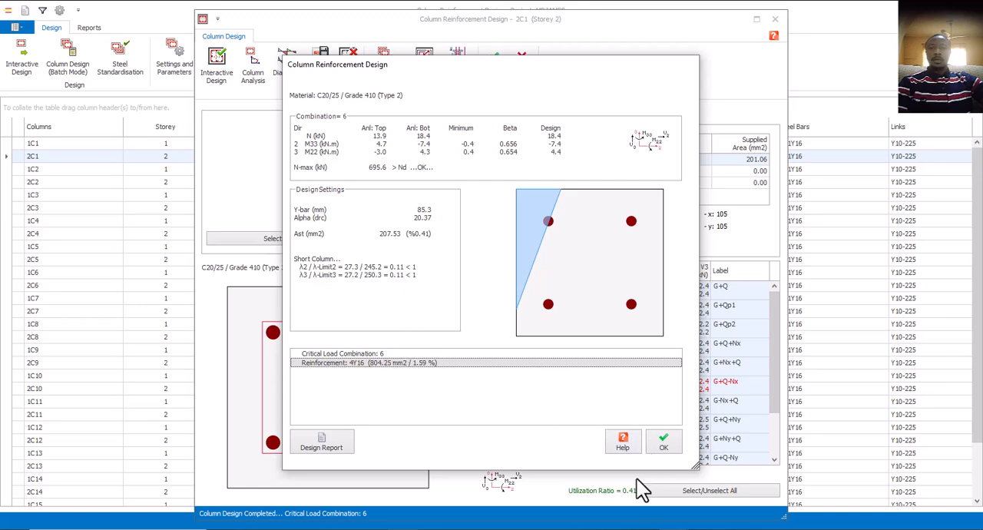
{"action": "left_click", "coordinate": [665, 446]}
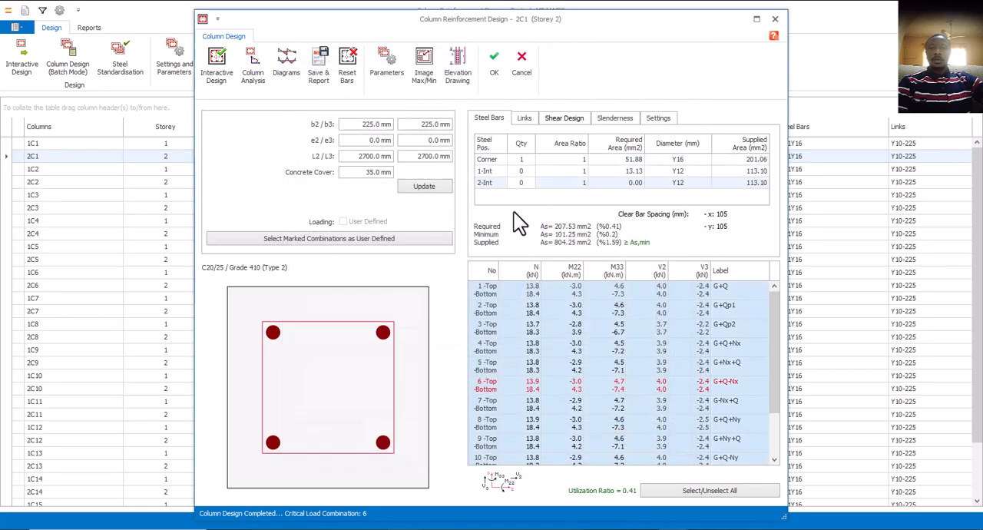
{"action": "left_click", "coordinate": [498, 59]}
Run the interactive reinforcement design for column 1C2 and accept its design.
{"action": "left_click", "coordinate": [466, 172]}
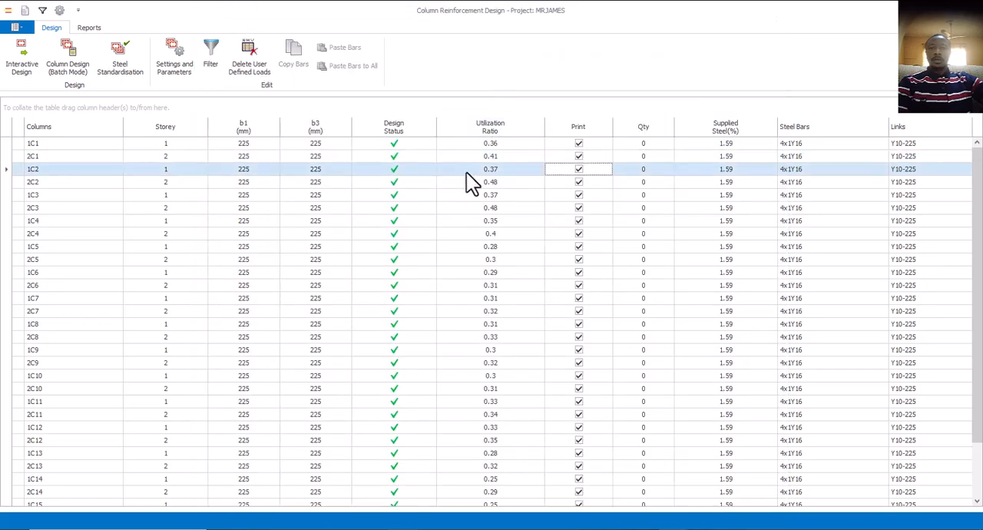
{"action": "left_click", "coordinate": [19, 68]}
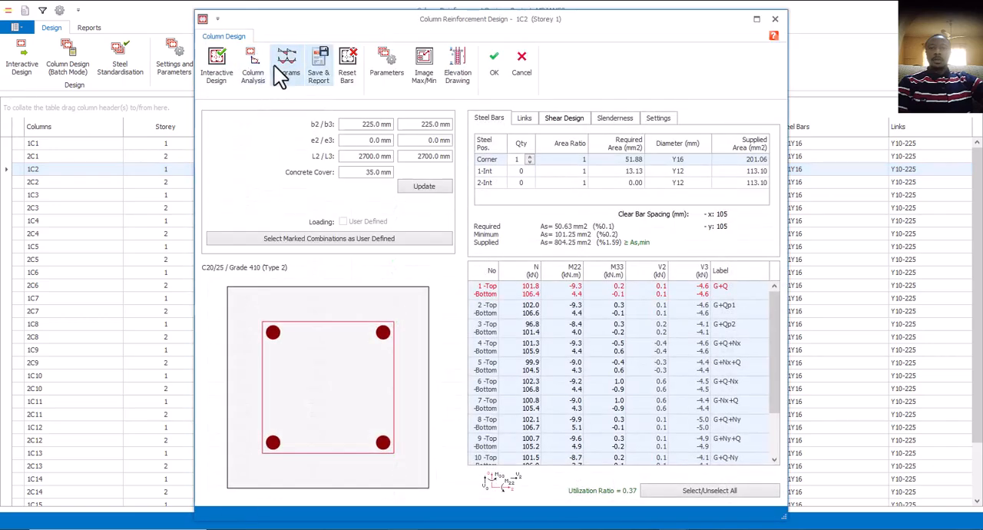
{"action": "left_click", "coordinate": [221, 68]}
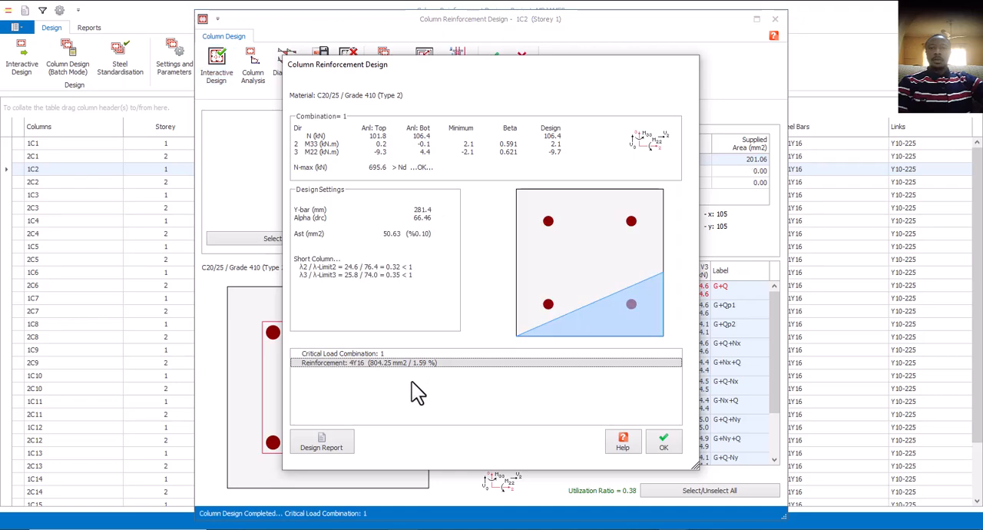
{"action": "left_click", "coordinate": [661, 442]}
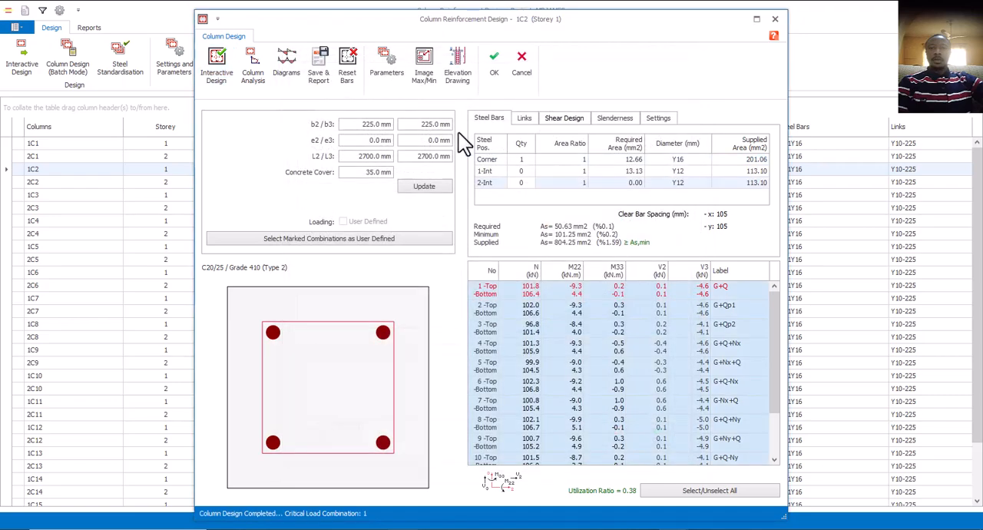
{"action": "left_click", "coordinate": [495, 65]}
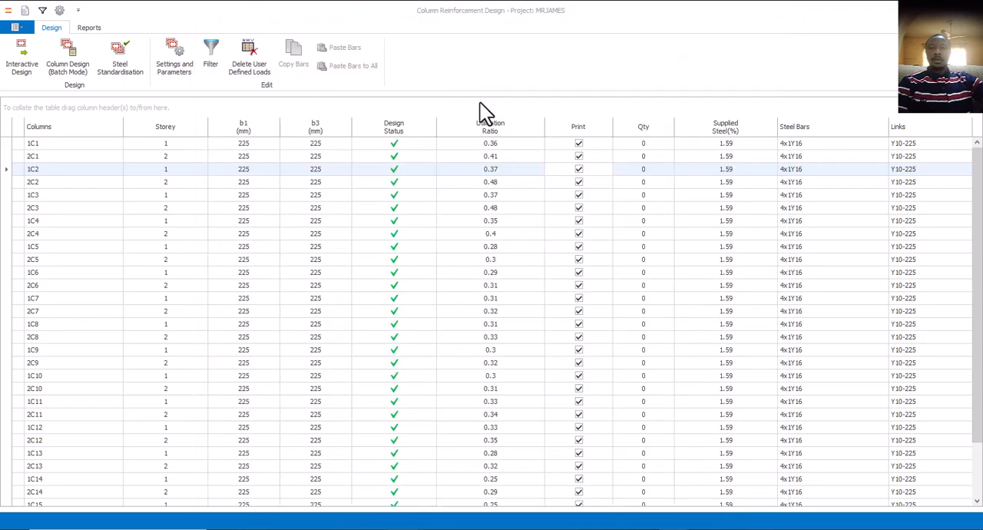
Run the interactive reinforcement design for column 2C2 and accept its design.
{"action": "left_click", "coordinate": [495, 187]}
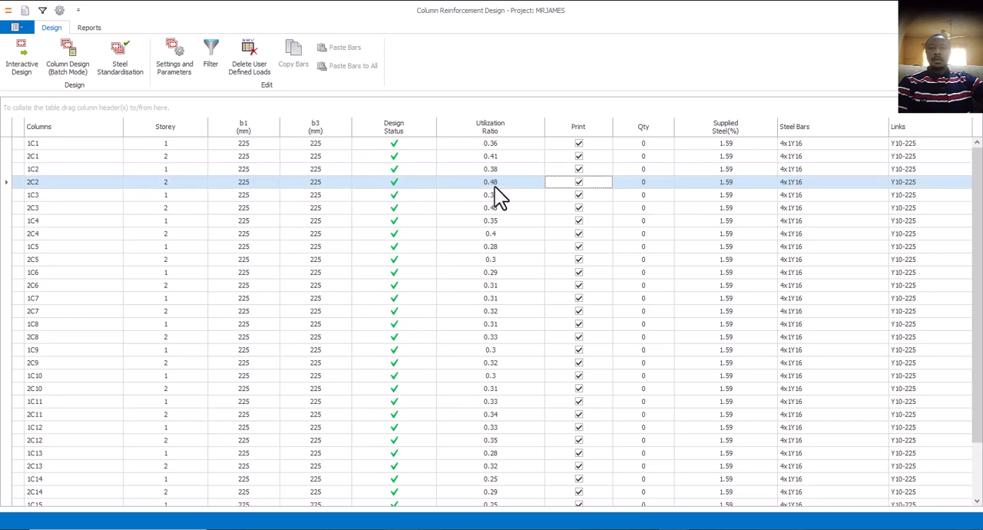
{"action": "left_click", "coordinate": [33, 77]}
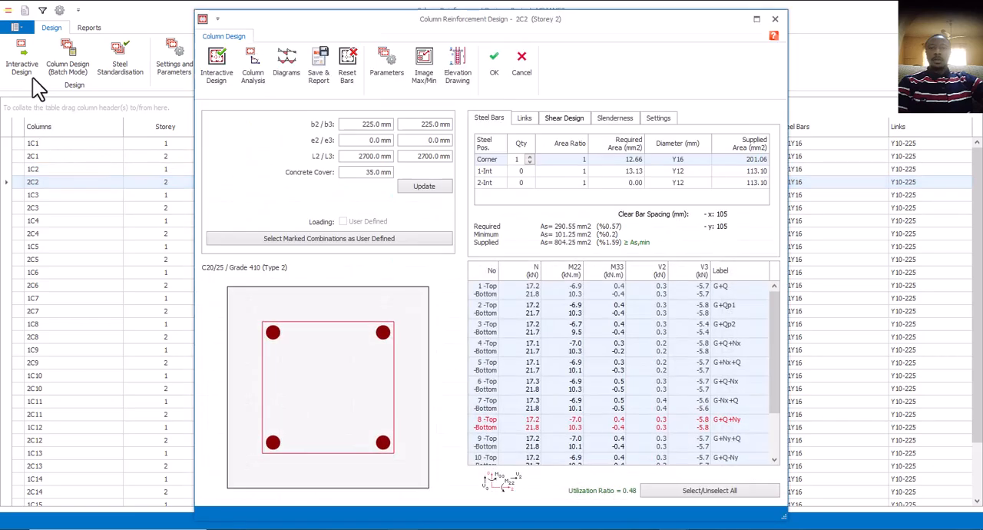
{"action": "left_click", "coordinate": [218, 76]}
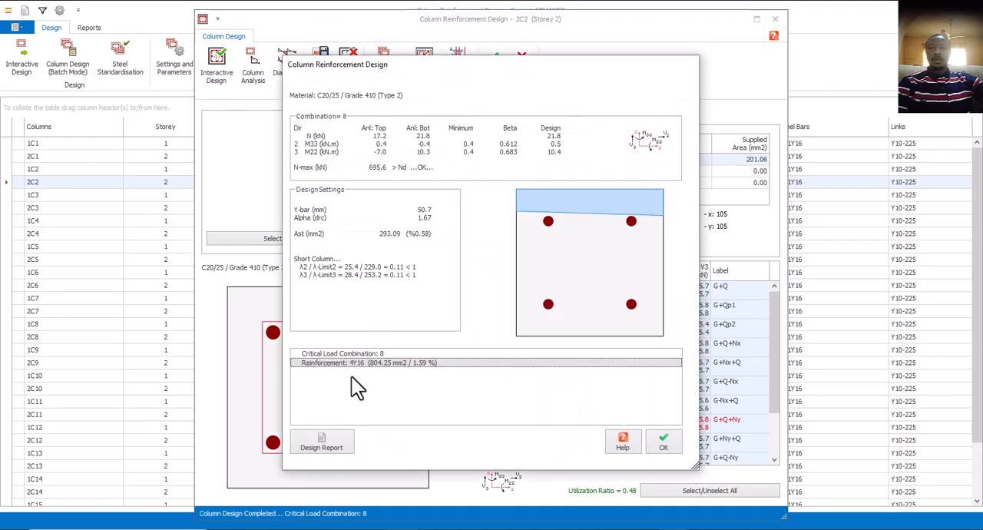
{"action": "left_click", "coordinate": [662, 443]}
{"action": "left_click", "coordinate": [495, 68]}
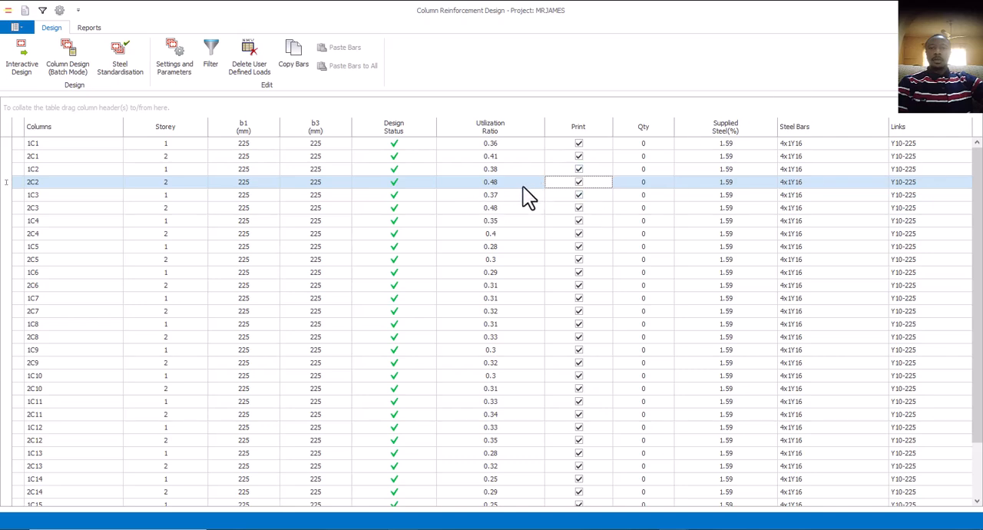
Look through the remaining columns, close the column design list and open the storey beam design list in a maximized window.
{"action": "scroll", "coordinate": [499, 307], "scroll_direction": "down", "scroll_amount": 1}
{"action": "scroll", "coordinate": [502, 315], "scroll_direction": "down", "scroll_amount": 1}
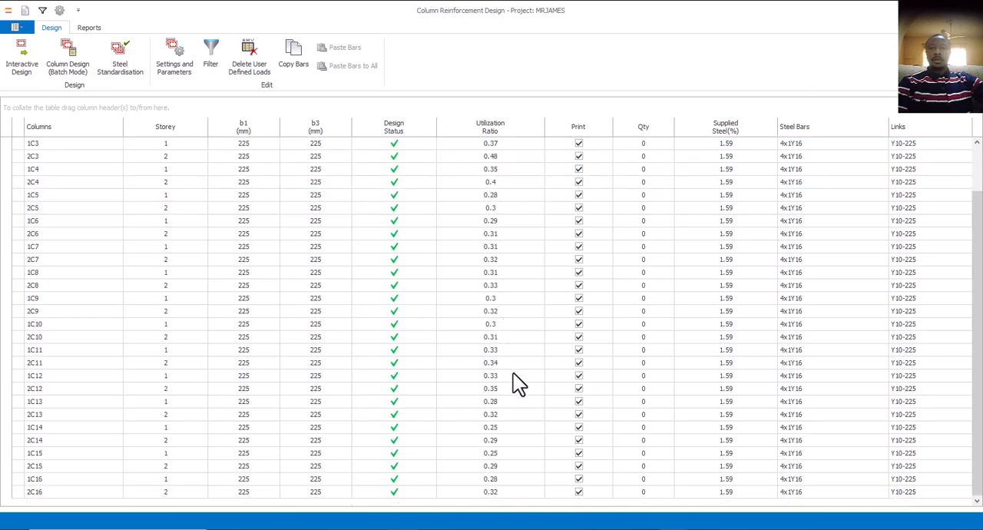
{"action": "scroll", "coordinate": [529, 375], "scroll_direction": "up", "scroll_amount": 1}
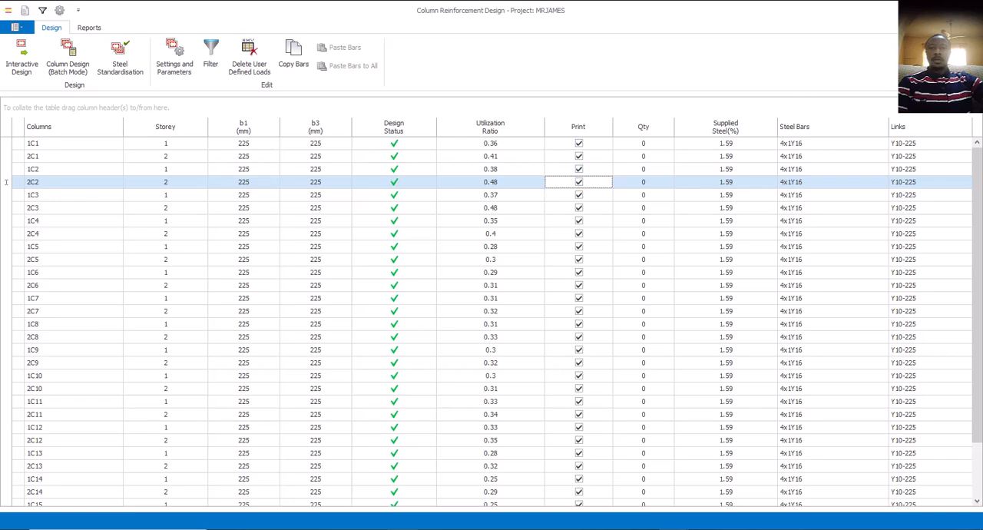
{"action": "left_click", "coordinate": [969, 10]}
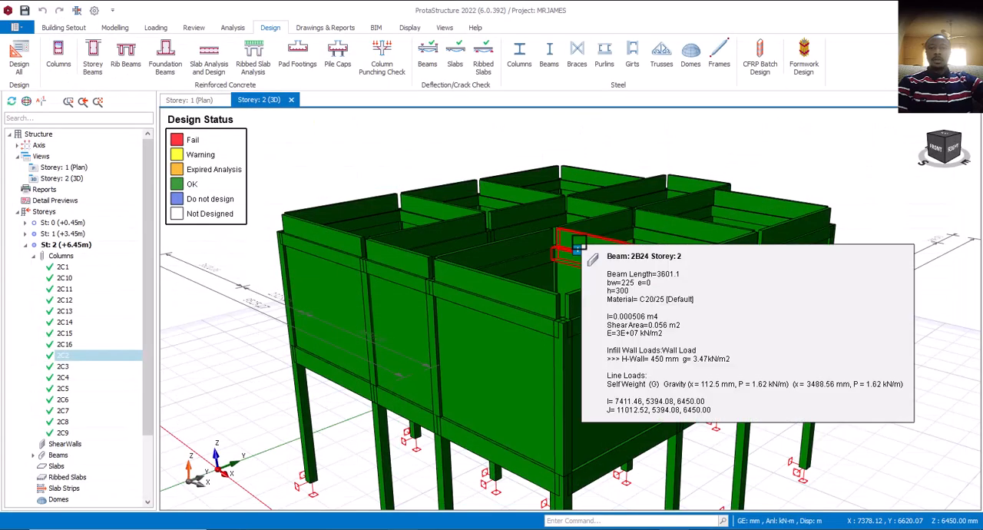
{"action": "mouse_move", "coordinate": [441, 321]}
{"action": "middle_mouse_down"}
{"action": "mouse_move", "coordinate": [461, 329]}
{"action": "mouse_move", "coordinate": [449, 348]}
{"action": "mouse_move", "coordinate": [439, 331]}
{"action": "middle_mouse_up"}
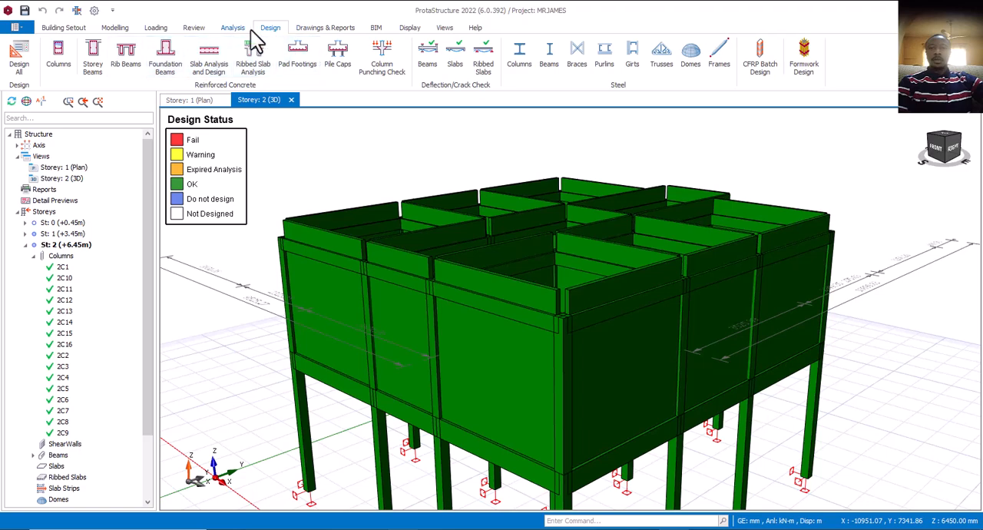
{"action": "left_click", "coordinate": [93, 68]}
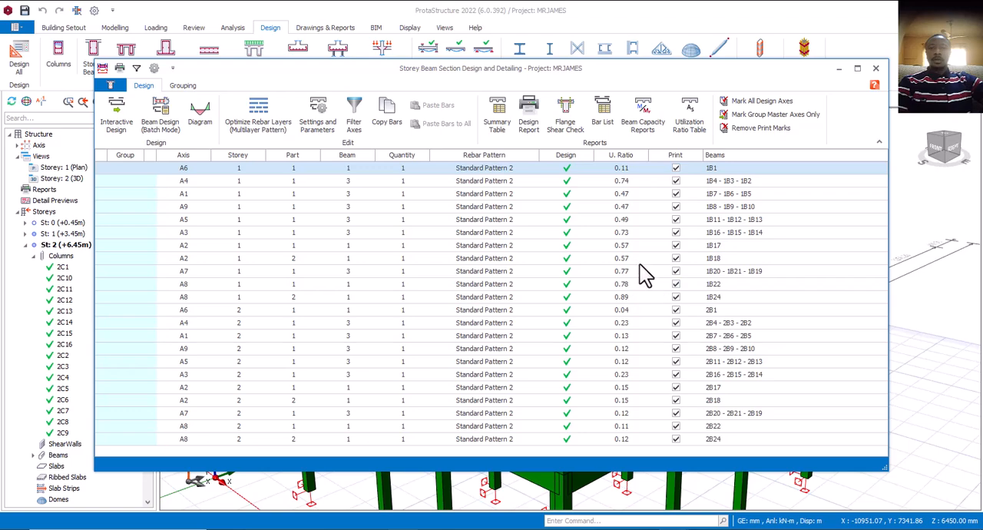
{"action": "left_click", "coordinate": [857, 68]}
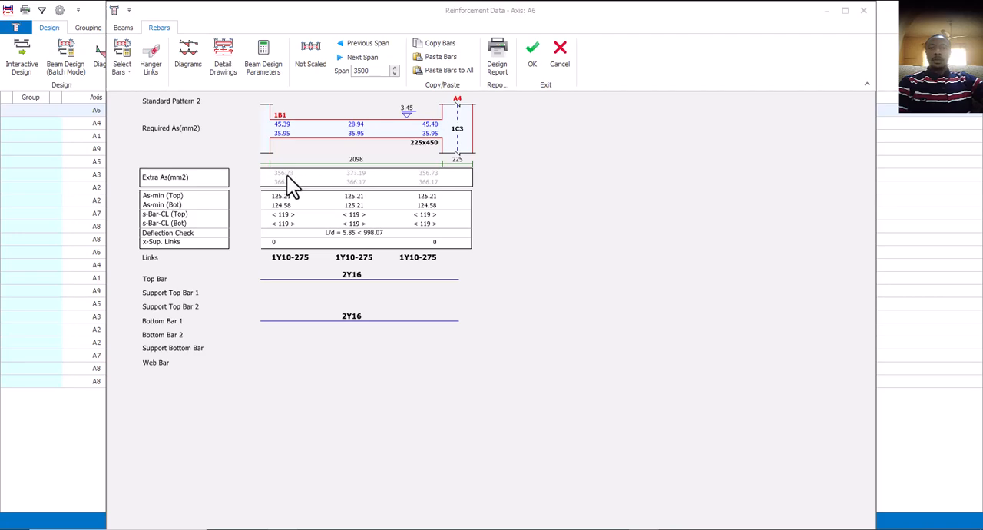
Try changing the bar quantity of beam 1B1's top bar on axis A6 and return it to 2Y16.
{"action": "left_click", "coordinate": [356, 275]}
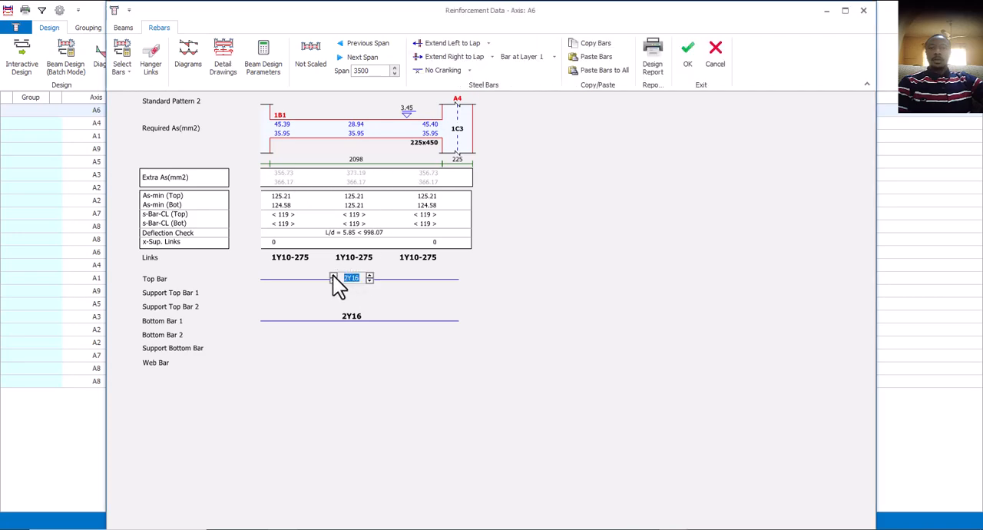
{"action": "left_click", "coordinate": [332, 274]}
{"action": "left_click", "coordinate": [333, 280]}
{"action": "left_click", "coordinate": [321, 183]}
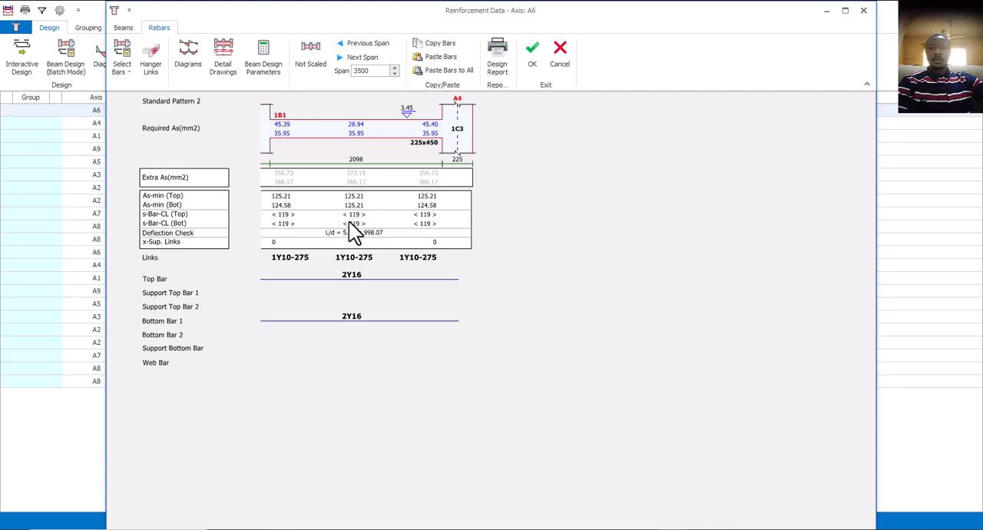
{"action": "left_click", "coordinate": [353, 275]}
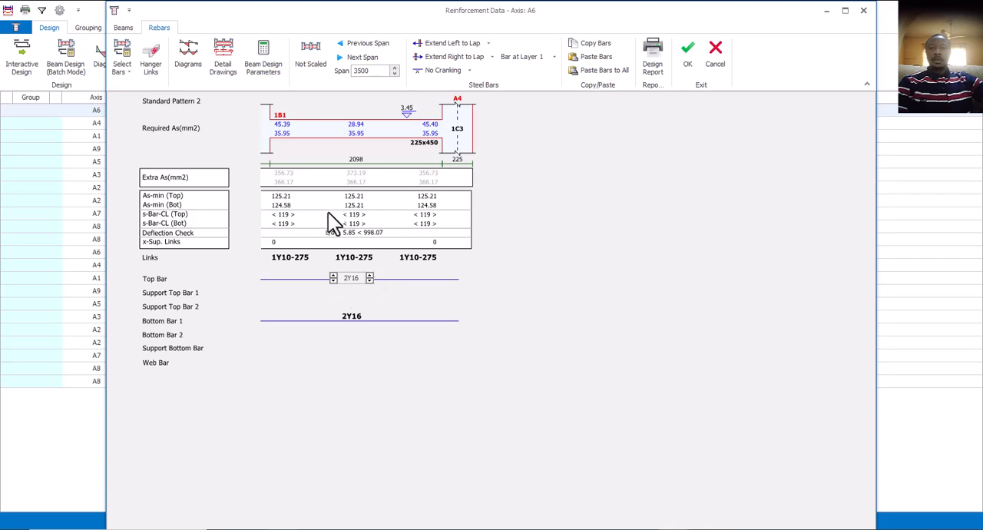
{"action": "left_click", "coordinate": [354, 213]}
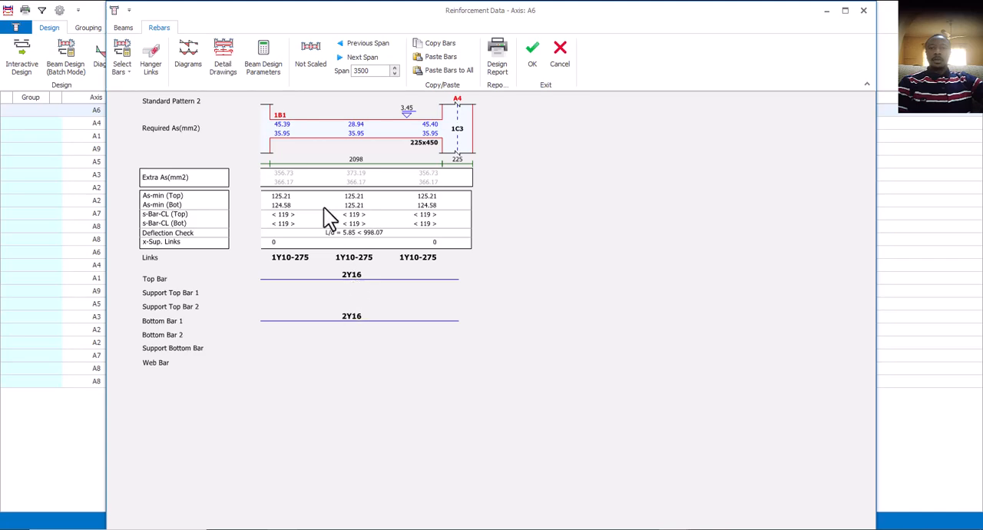
Set beam 1B1's section to bw 250 mm and h 500 mm and review its recalculated reinforcement.
{"action": "left_click", "coordinate": [122, 29]}
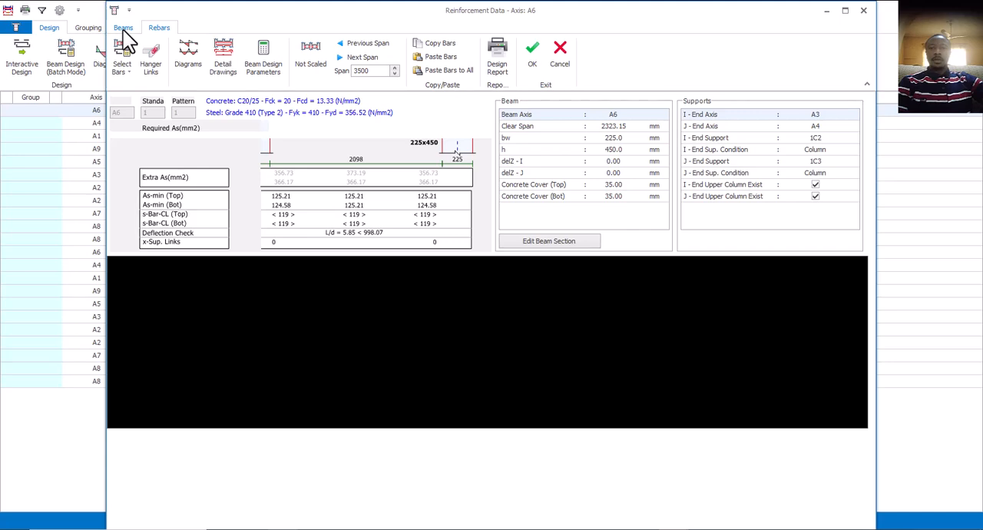
{"action": "left_click", "coordinate": [122, 28]}
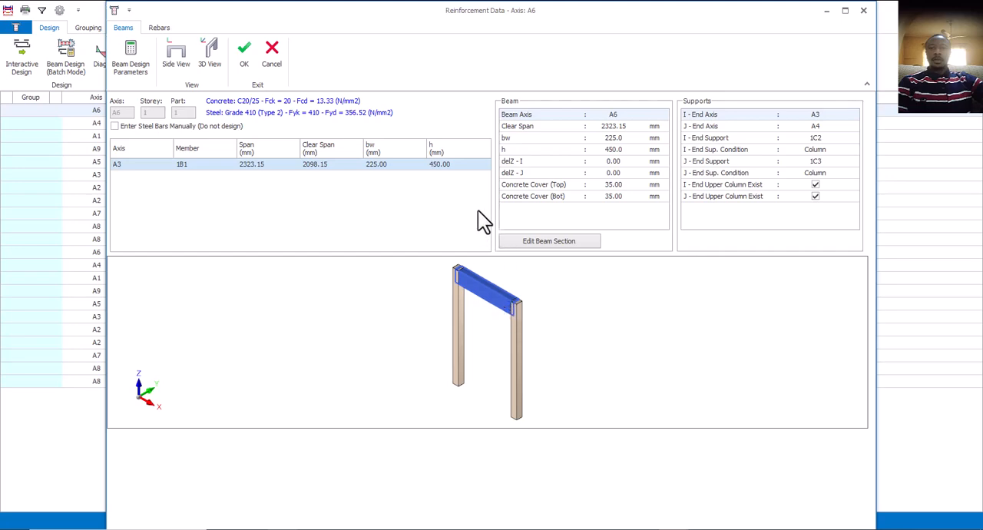
{"action": "left_click", "coordinate": [378, 166]}
{"action": "type", "text": "2"}
{"action": "left_click", "coordinate": [441, 167]}
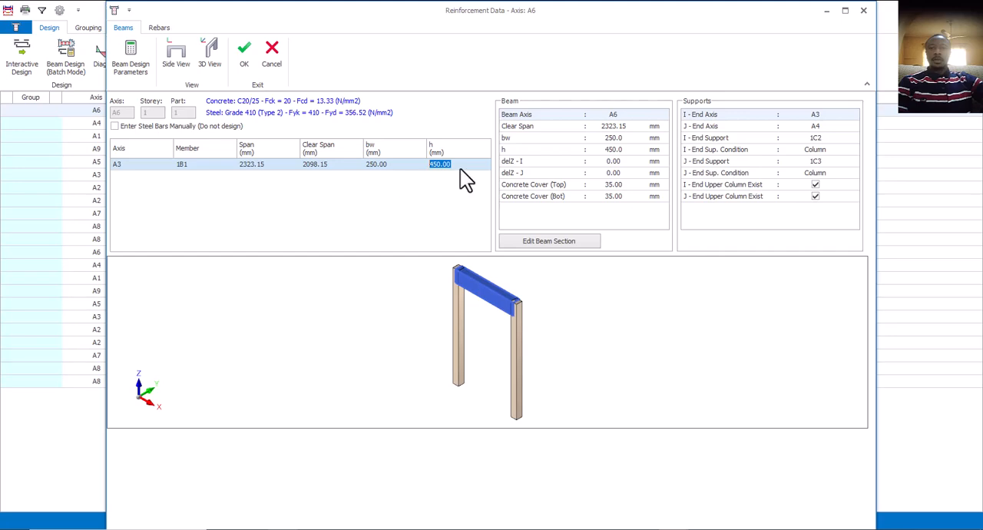
{"action": "type", "text": "00"}
{"action": "left_click", "coordinate": [385, 183]}
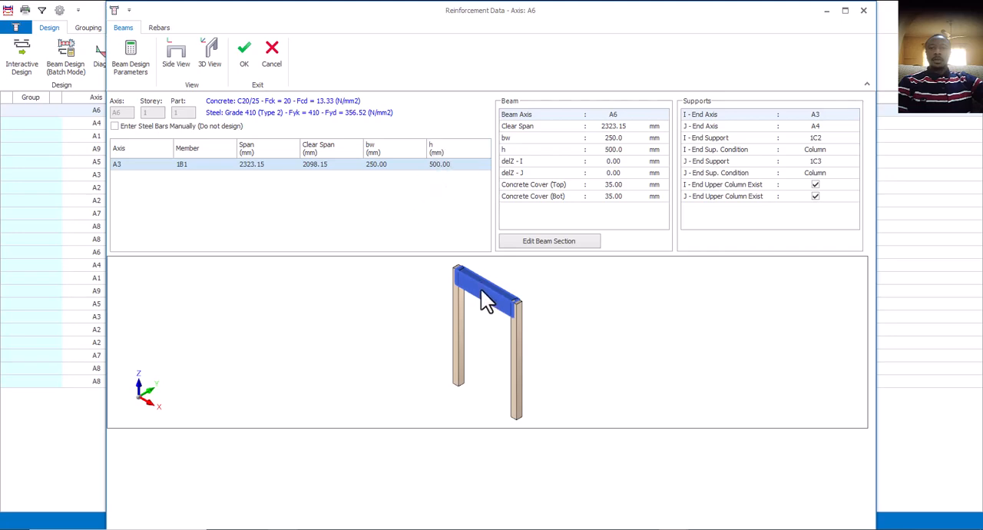
{"action": "left_click", "coordinate": [160, 27]}
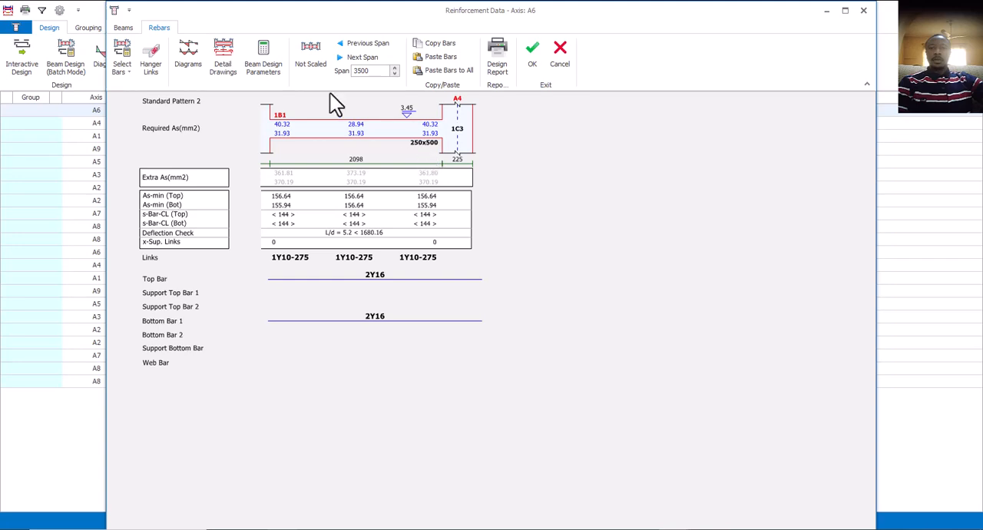
Restore beam 1B1's section to h 450 mm and bw 225 mm.
{"action": "left_click", "coordinate": [124, 28]}
{"action": "left_click", "coordinate": [430, 165]}
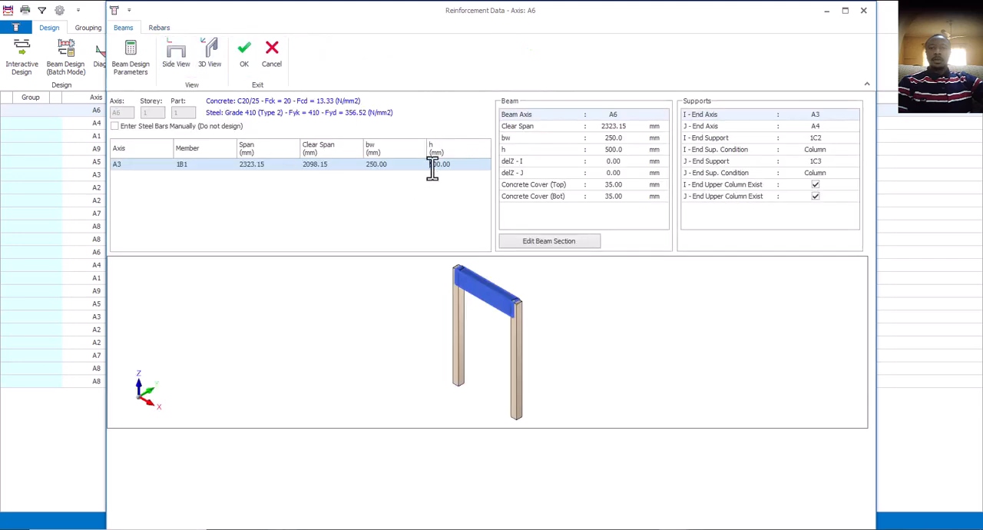
{"action": "left_click_drag", "start_coordinate": [430, 163], "coordinate": [473, 163]}
{"action": "type", "text": "450"}
{"action": "key", "text": "Return"}
{"action": "double_click", "coordinate": [384, 165]}
{"action": "type", "text": "225"}
{"action": "key", "text": "Return"}
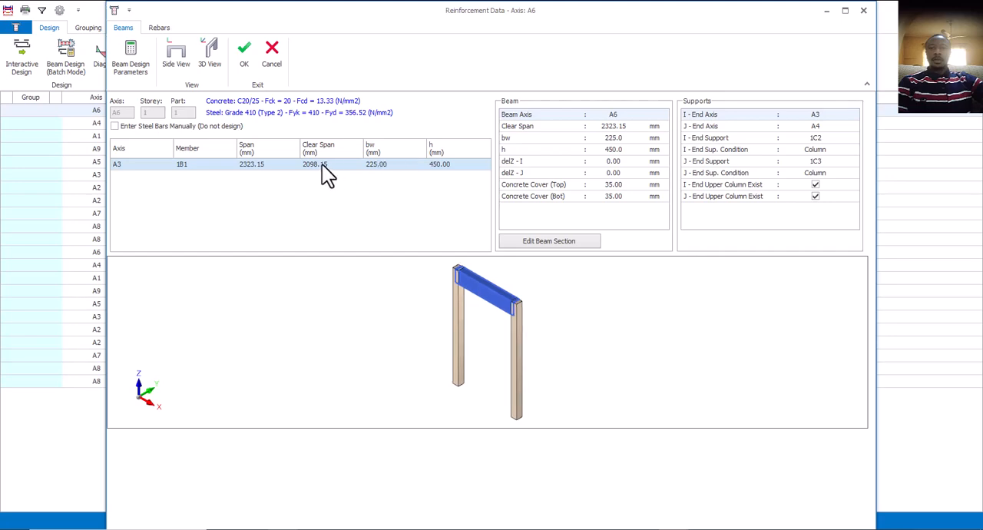
Review the rebars of beam 1B1, including its bottom bar, and accept the axis A6 reinforcement.
{"action": "left_click", "coordinate": [157, 28]}
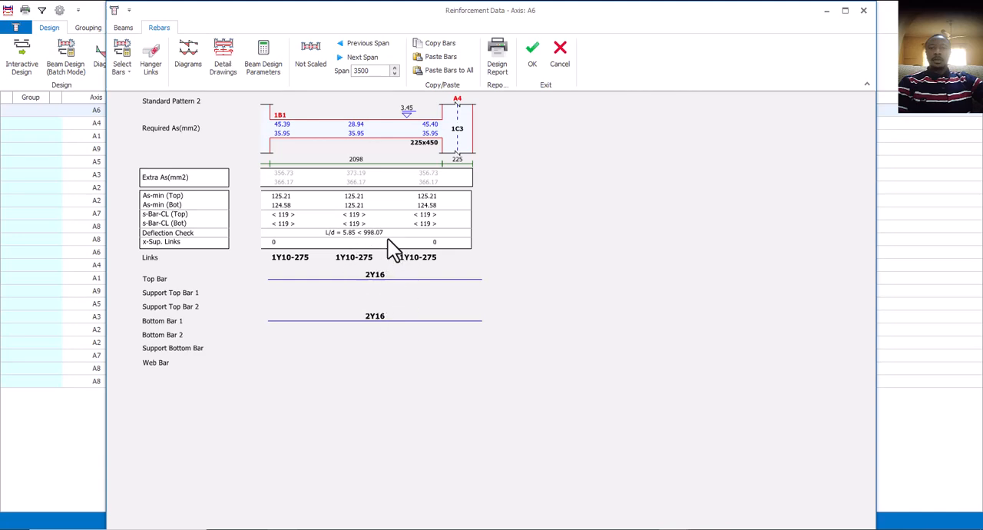
{"action": "left_click", "coordinate": [376, 317]}
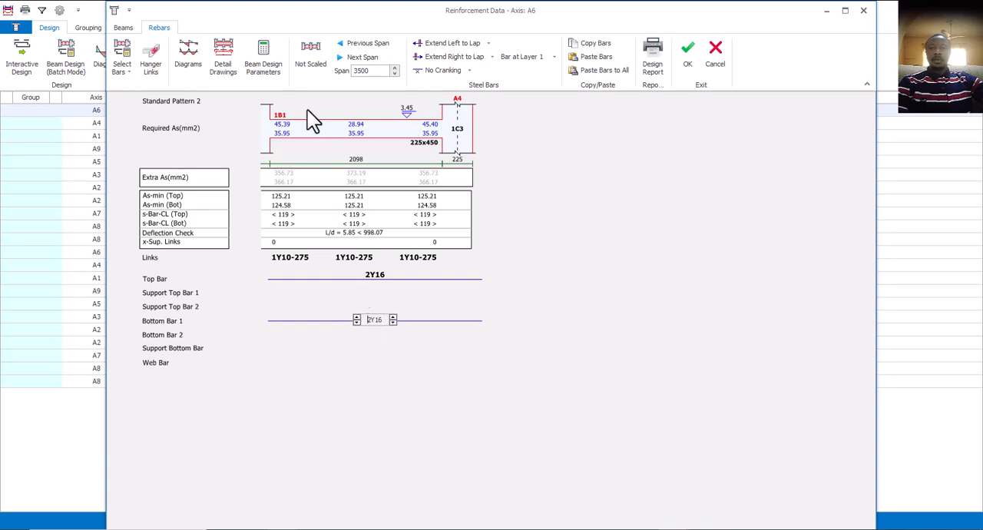
{"action": "left_click", "coordinate": [686, 53]}
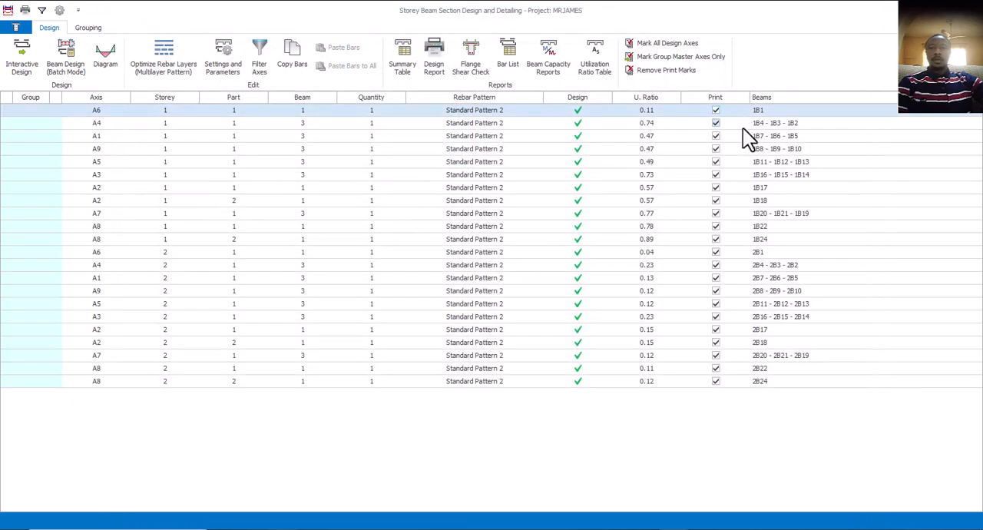
Open the reinforcement data of storey 1 axis A4 and examine the bars of beams 1B4, 1B3 and 1B2.
{"action": "left_click", "coordinate": [703, 124]}
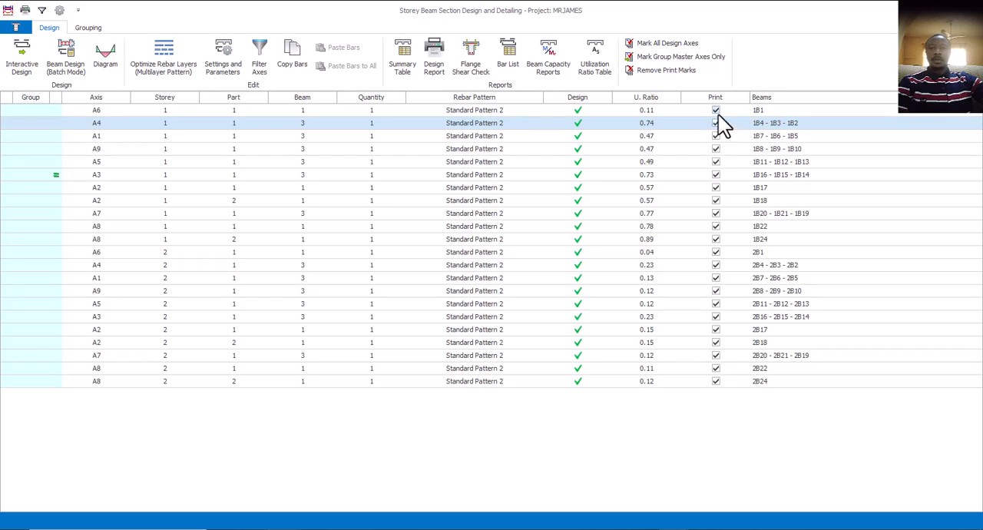
{"action": "double_click", "coordinate": [501, 125]}
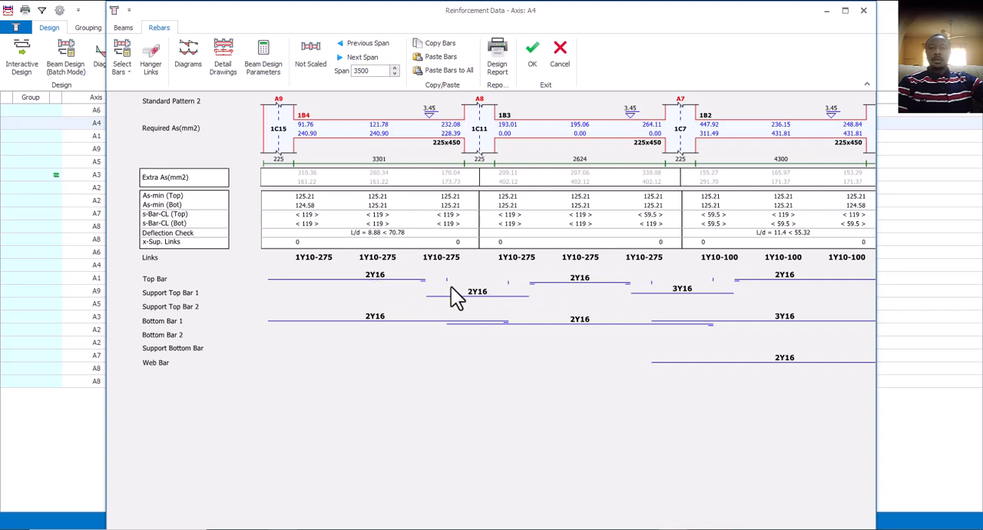
{"action": "scroll", "coordinate": [695, 290], "scroll_direction": "down", "scroll_amount": 1}
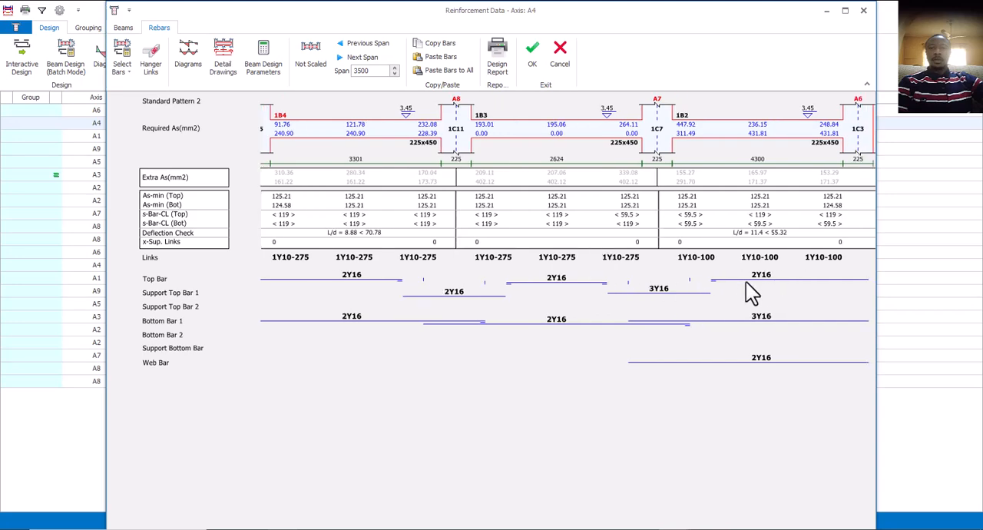
Try ending beam 1B4's top bar at the support faces with Extend Left to Face and Extend Right to Face.
{"action": "scroll", "coordinate": [354, 292], "scroll_direction": "up", "scroll_amount": 1}
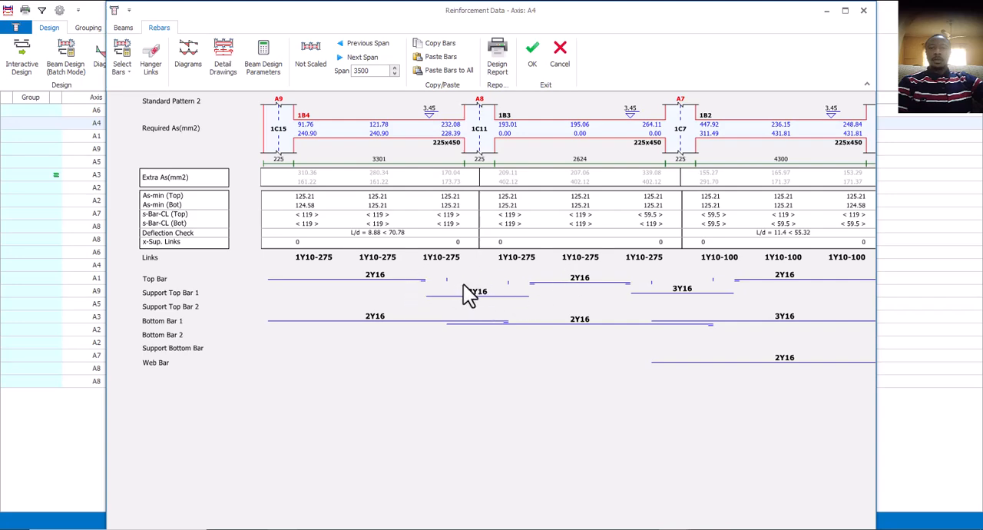
{"action": "left_click", "coordinate": [379, 277]}
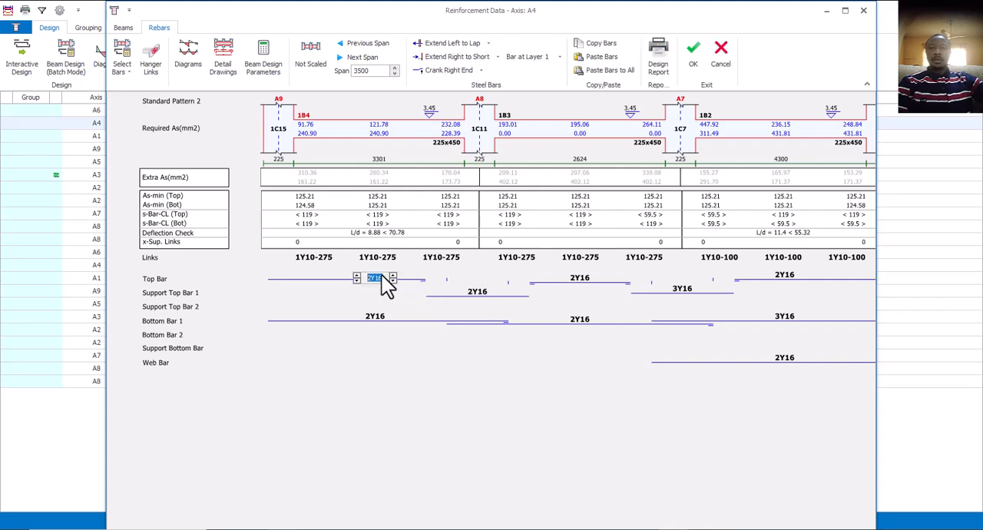
{"action": "left_click", "coordinate": [490, 44]}
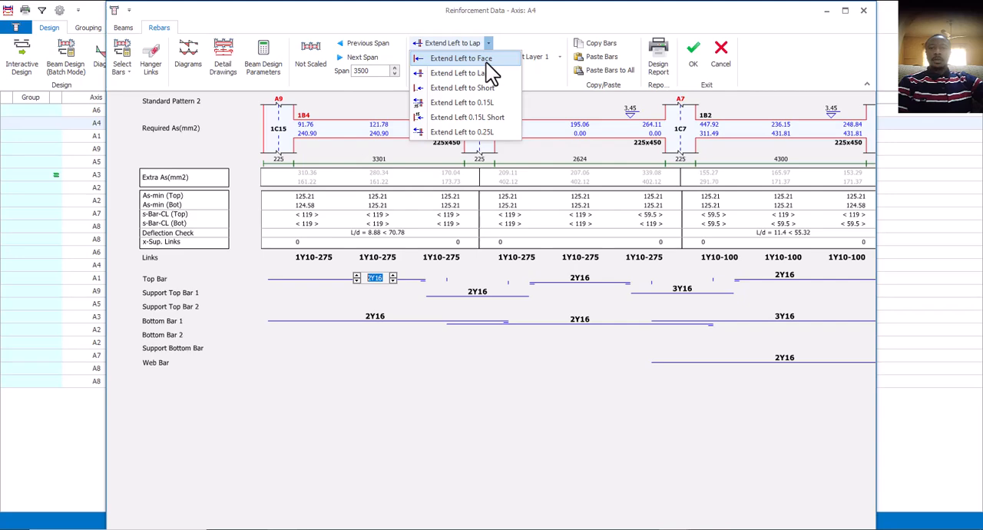
{"action": "left_click", "coordinate": [487, 60]}
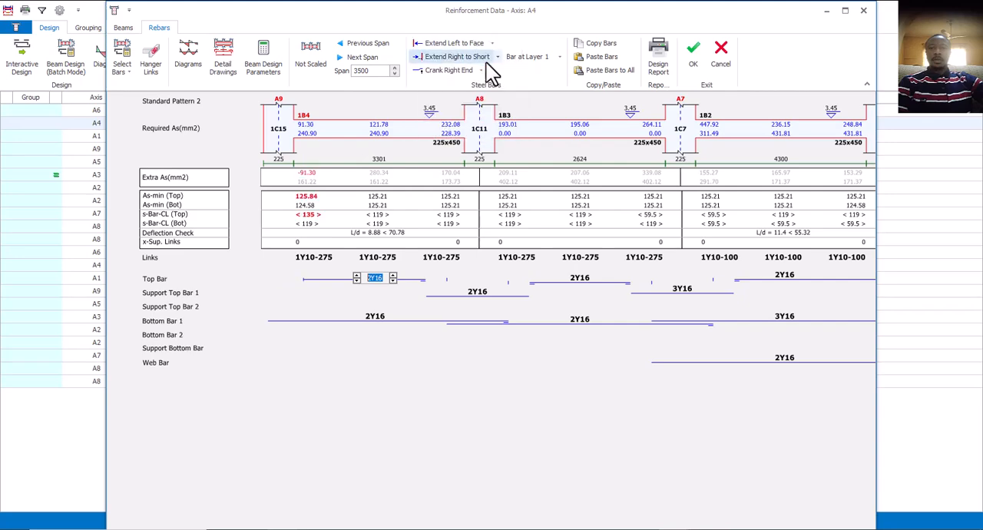
{"action": "left_click", "coordinate": [498, 56]}
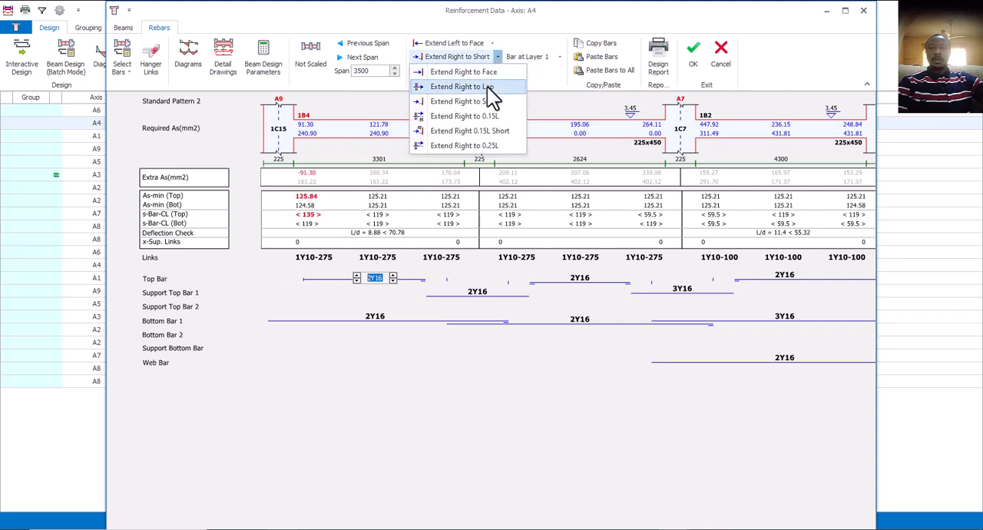
{"action": "left_click", "coordinate": [486, 71]}
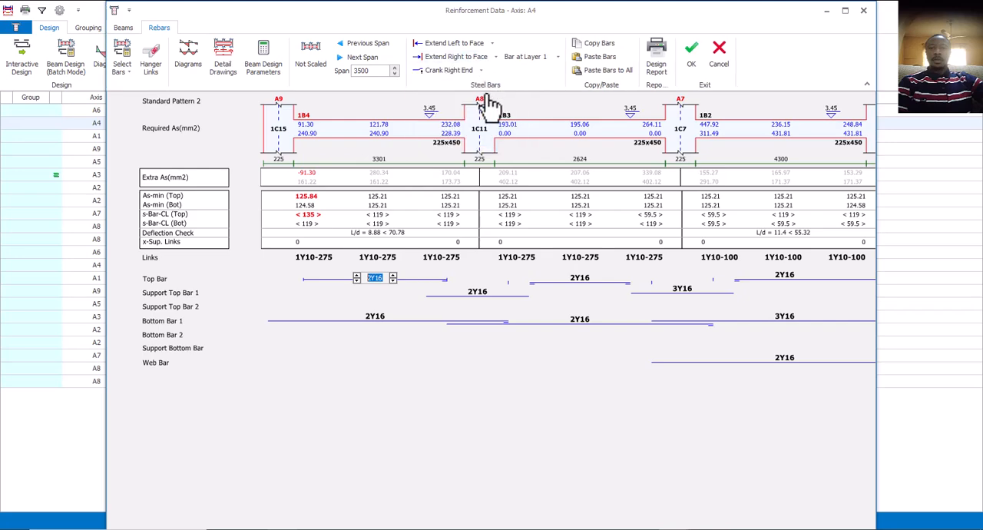
Extend both ends of beam 1B4's top bar to lap.
{"action": "left_click", "coordinate": [492, 44]}
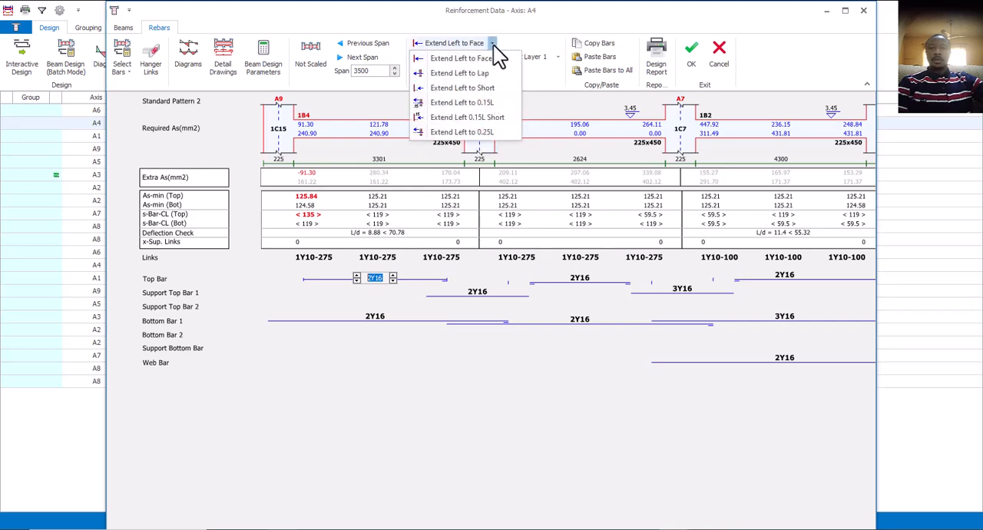
{"action": "left_click", "coordinate": [486, 70]}
{"action": "left_click", "coordinate": [495, 57]}
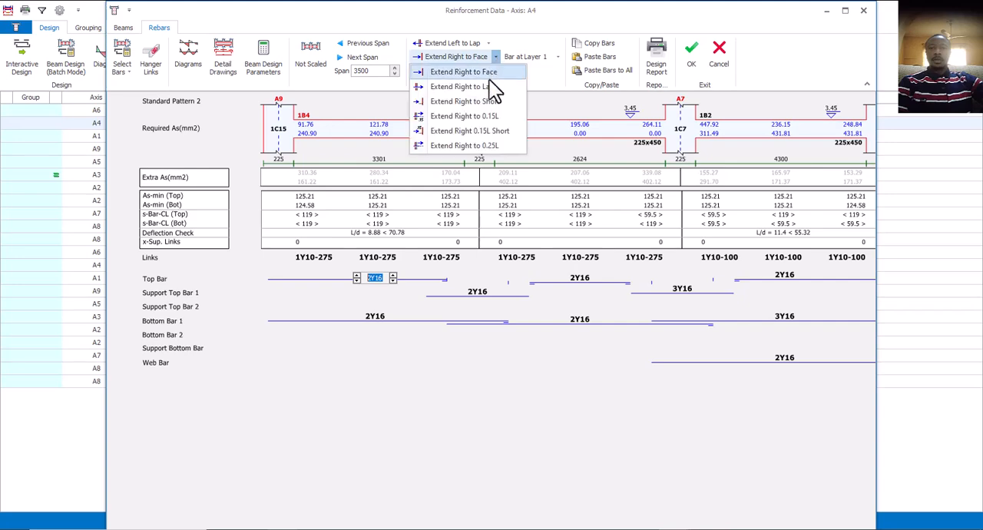
{"action": "left_click", "coordinate": [489, 86]}
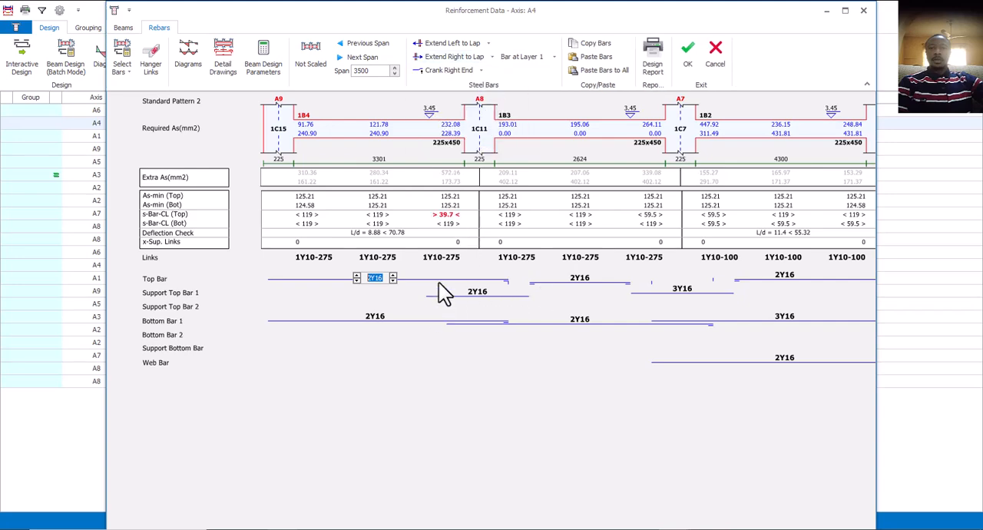
Extend the left and right ends of beam 1B3's top bar to lap.
{"action": "left_click", "coordinate": [580, 278]}
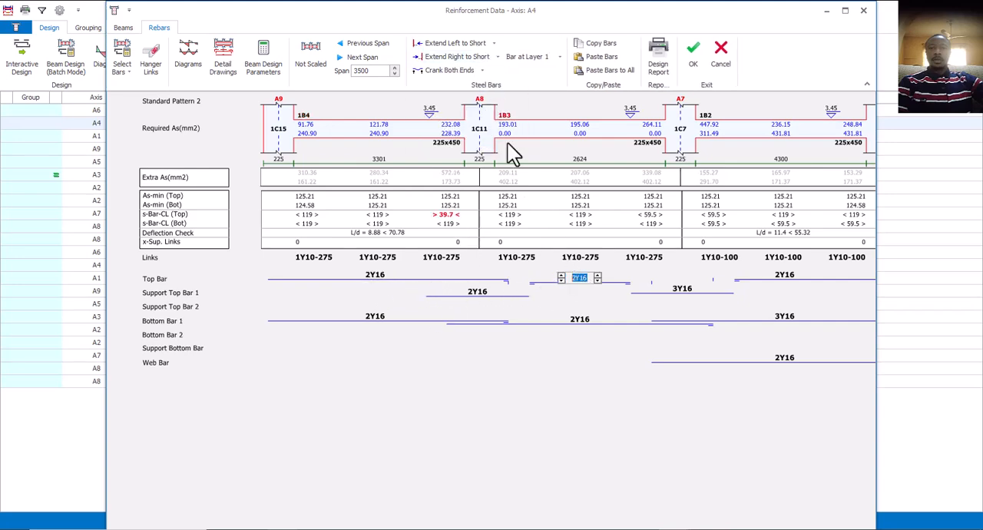
{"action": "left_click", "coordinate": [494, 43]}
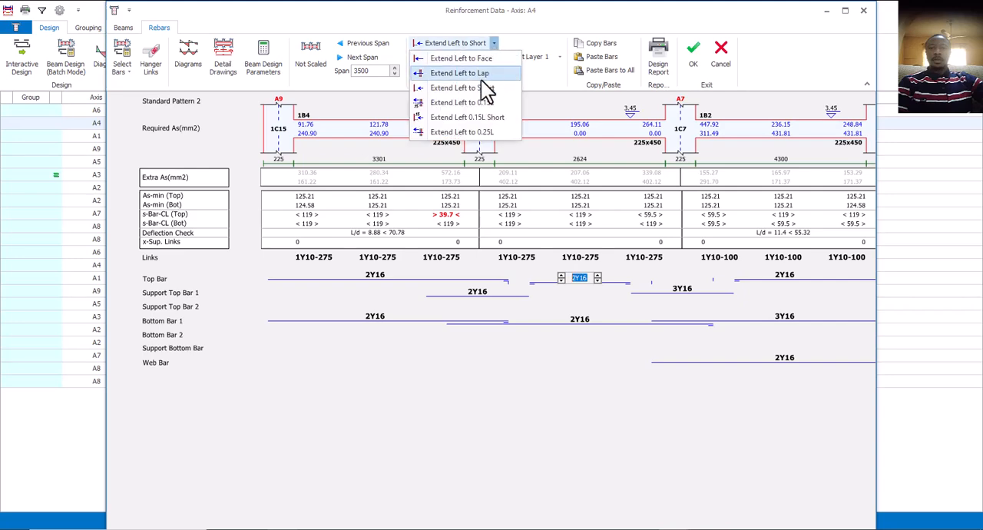
{"action": "left_click", "coordinate": [498, 91]}
{"action": "left_click", "coordinate": [497, 57]}
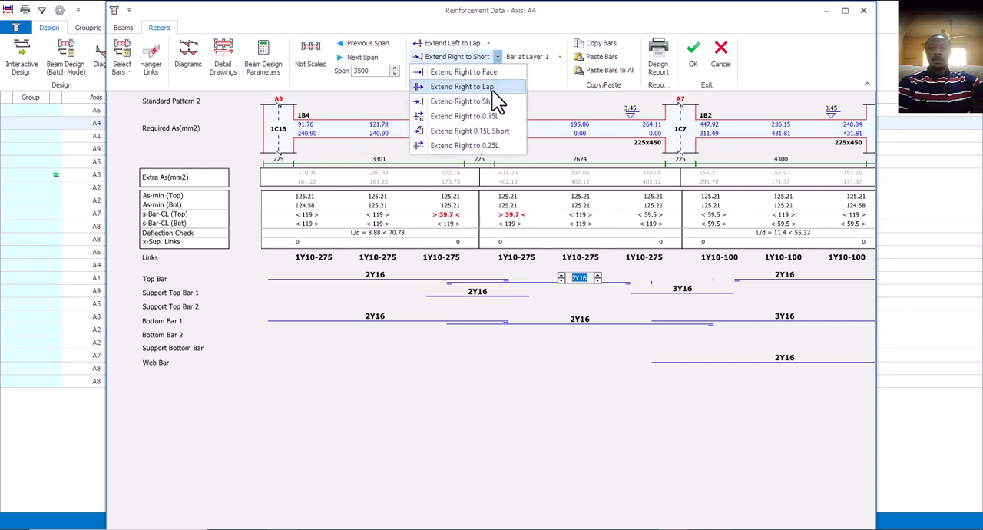
{"action": "left_click", "coordinate": [492, 90]}
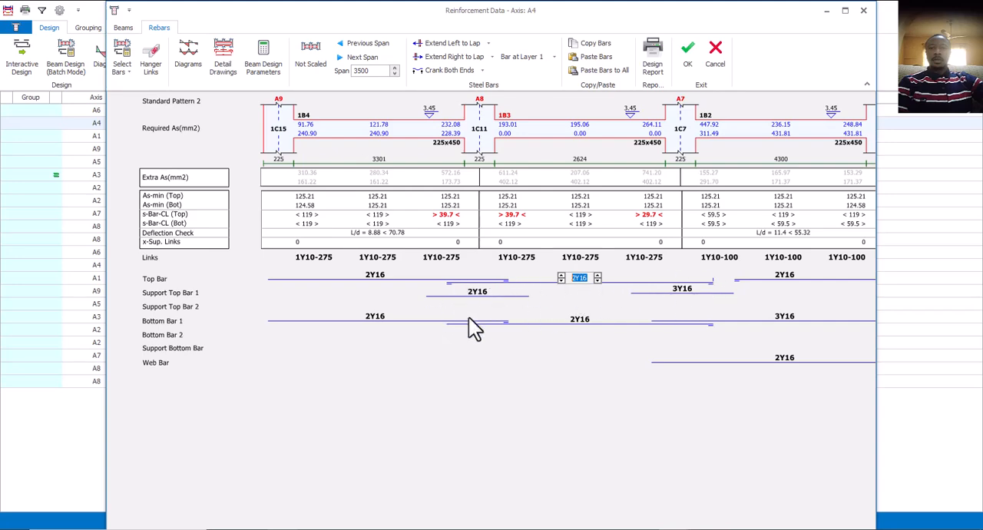
{"action": "left_click", "coordinate": [684, 300]}
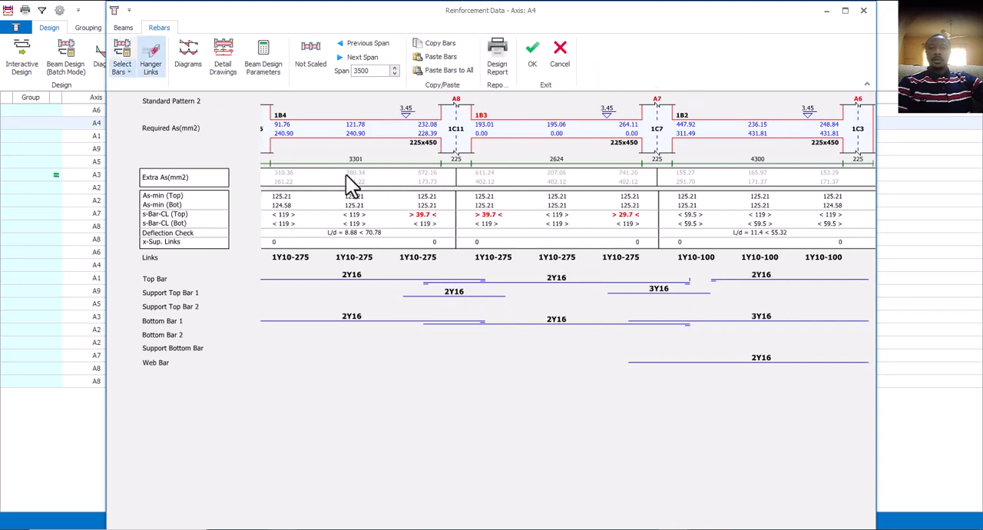
Apply Standard Pattern 5 to the axis A4 bars and remove the web bar from beam 1B2.
{"action": "left_click", "coordinate": [131, 72]}
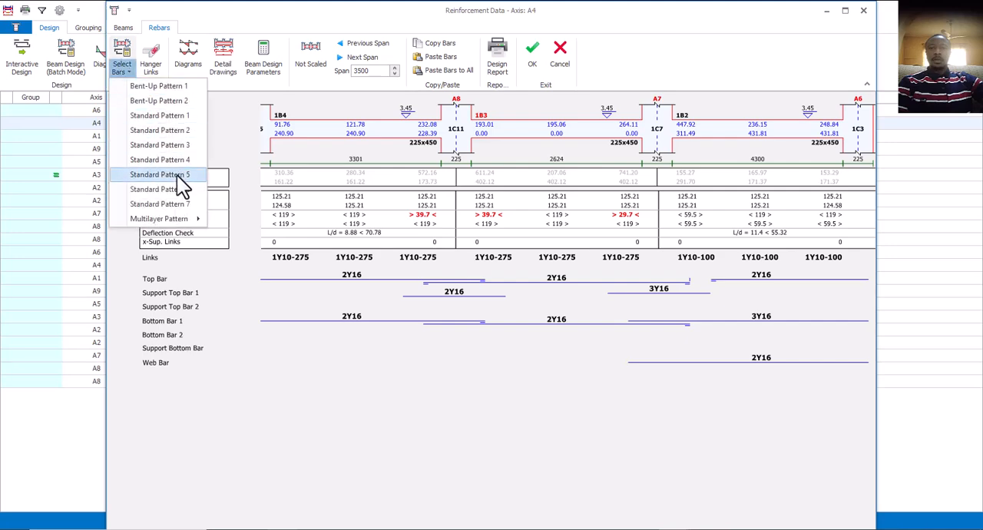
{"action": "left_click", "coordinate": [177, 175]}
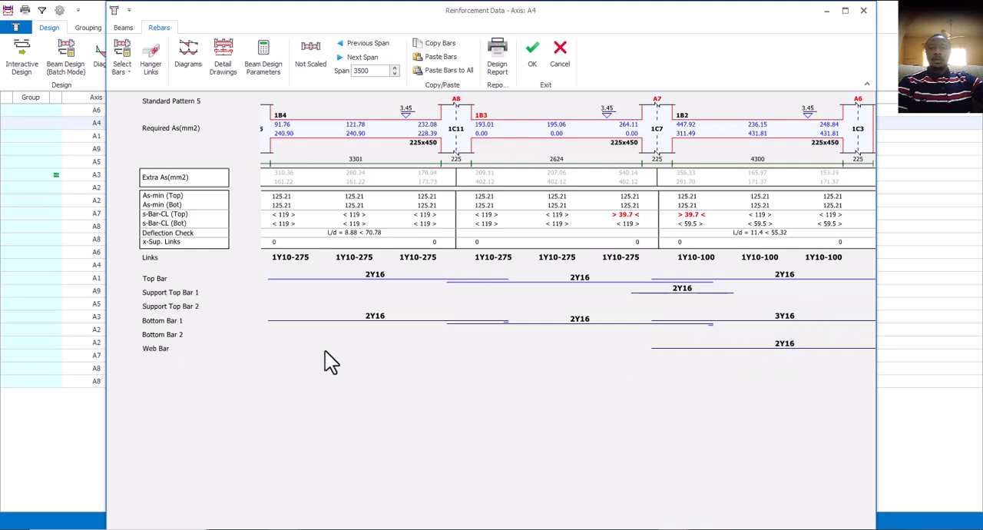
{"action": "double_click", "coordinate": [783, 346]}
{"action": "left_click", "coordinate": [766, 349]}
{"action": "left_click", "coordinate": [767, 350]}
{"action": "left_click", "coordinate": [812, 326]}
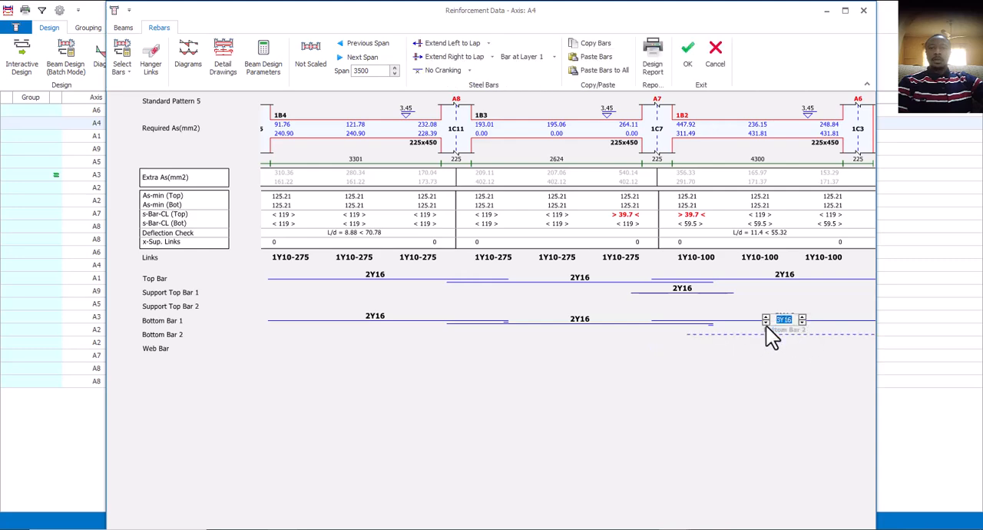
{"action": "left_click", "coordinate": [760, 300]}
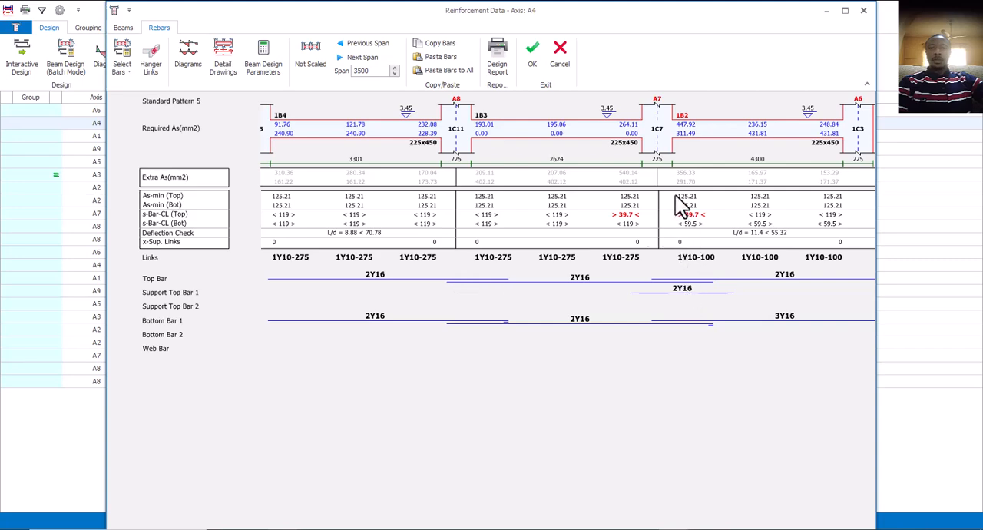
Remove the first support top bar over column 1C7, between beams 1B3 and 1B2.
{"action": "double_click", "coordinate": [685, 296]}
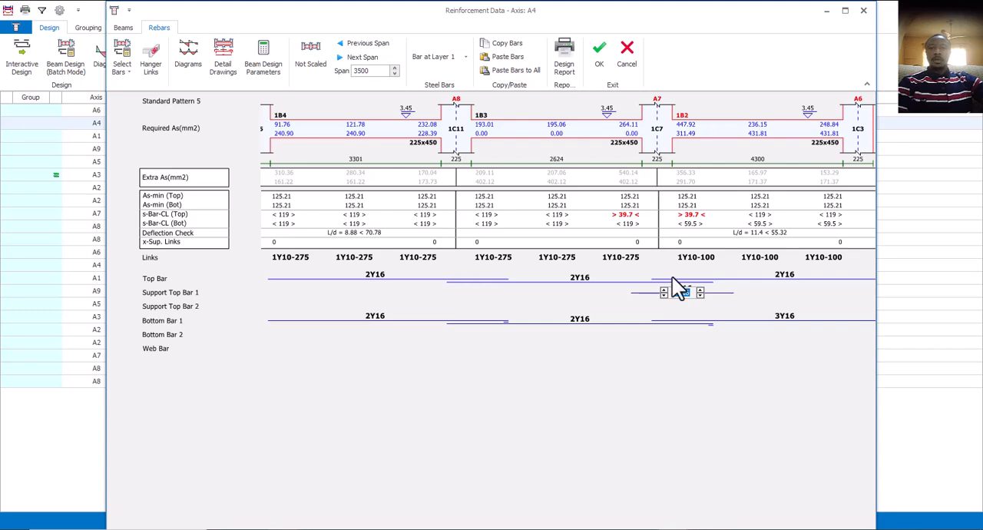
{"action": "key", "text": "Delete"}
{"action": "left_click", "coordinate": [664, 300]}
{"action": "left_click", "coordinate": [639, 295]}
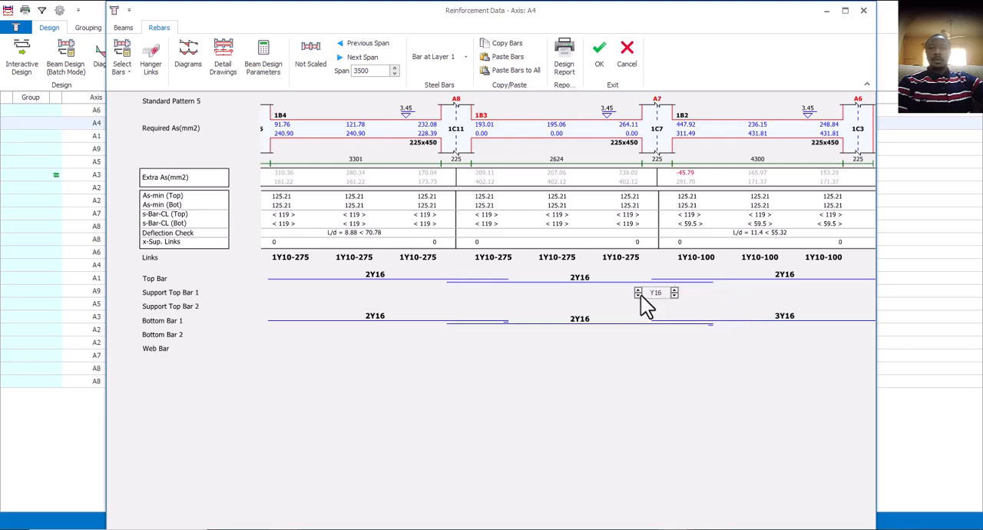
{"action": "left_click", "coordinate": [767, 293]}
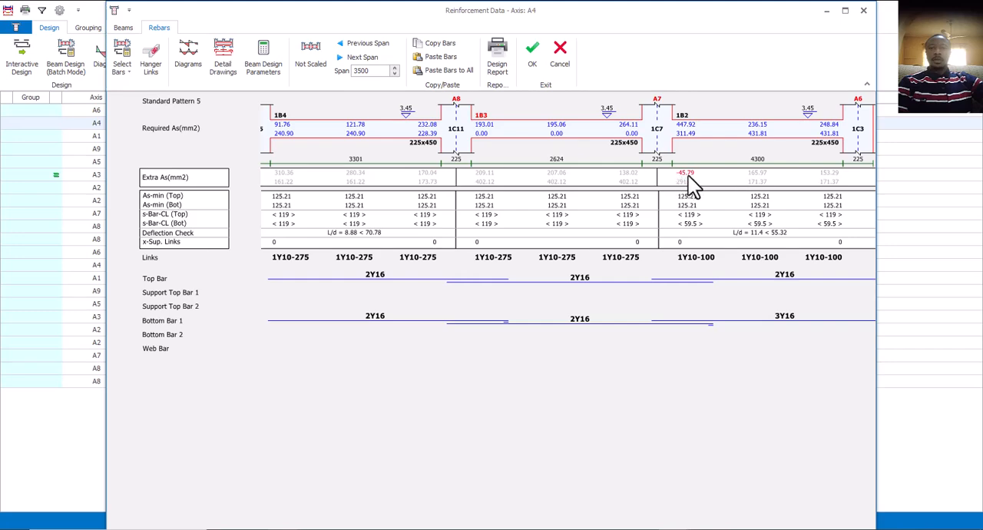
Try increasing beam 1B2's top bar to 3Y16.
{"action": "double_click", "coordinate": [779, 278]}
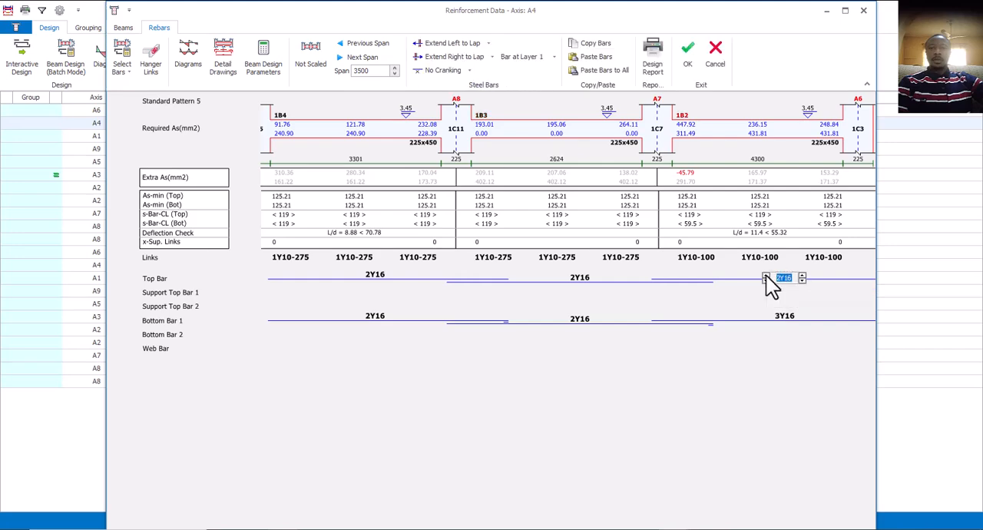
{"action": "left_click", "coordinate": [766, 275]}
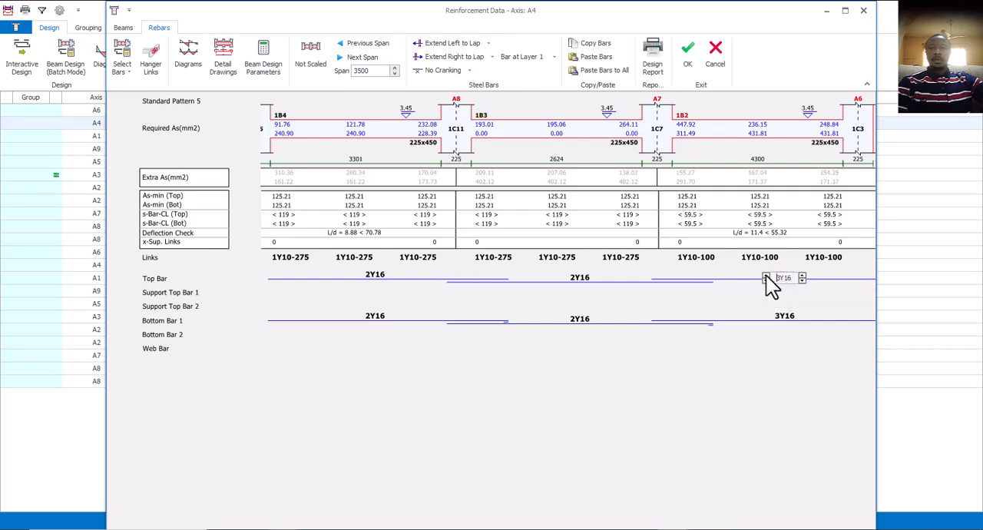
{"action": "left_click", "coordinate": [677, 304]}
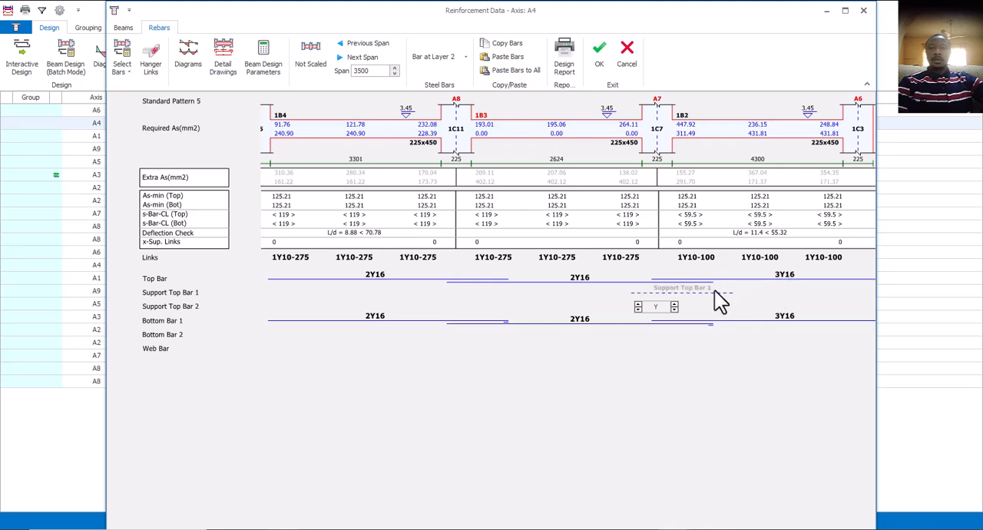
{"action": "left_click", "coordinate": [711, 289]}
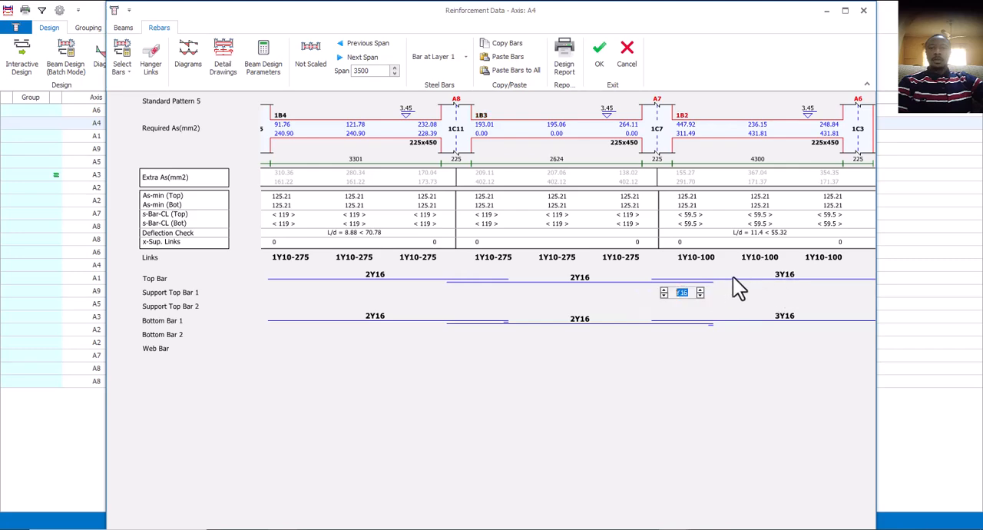
Set beam 1B2's top bar back to 2Y16 and add 1Y16 as the first support top bar over column 1C7.
{"action": "left_click", "coordinate": [787, 276]}
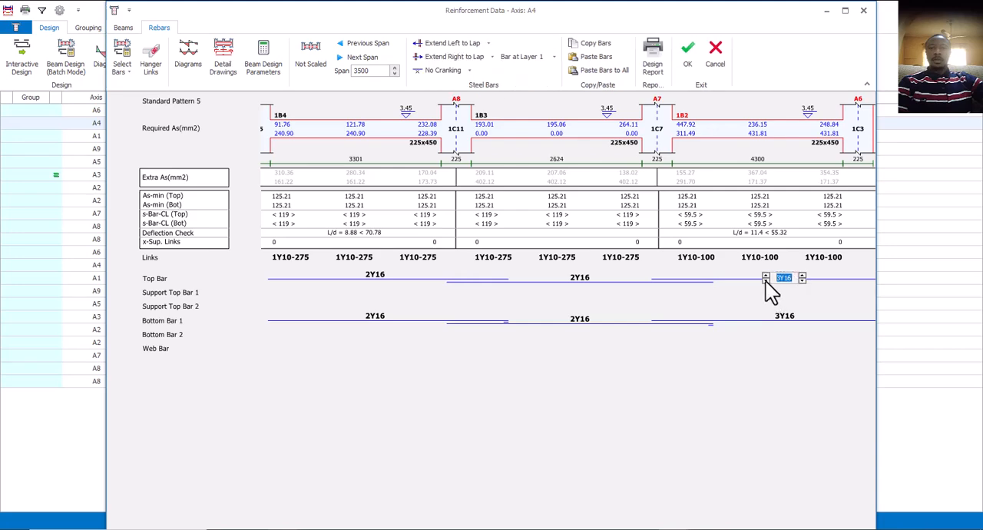
{"action": "left_click", "coordinate": [766, 280]}
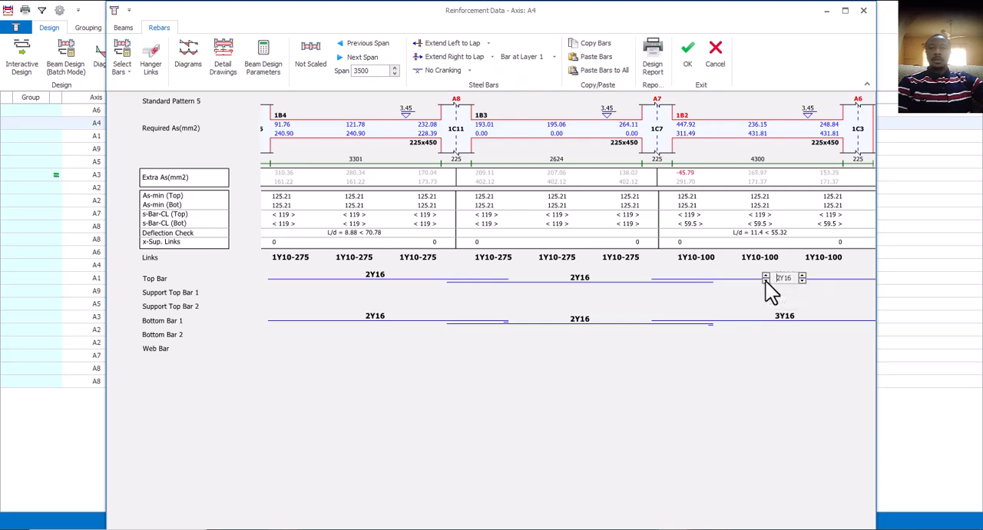
{"action": "left_click", "coordinate": [682, 298]}
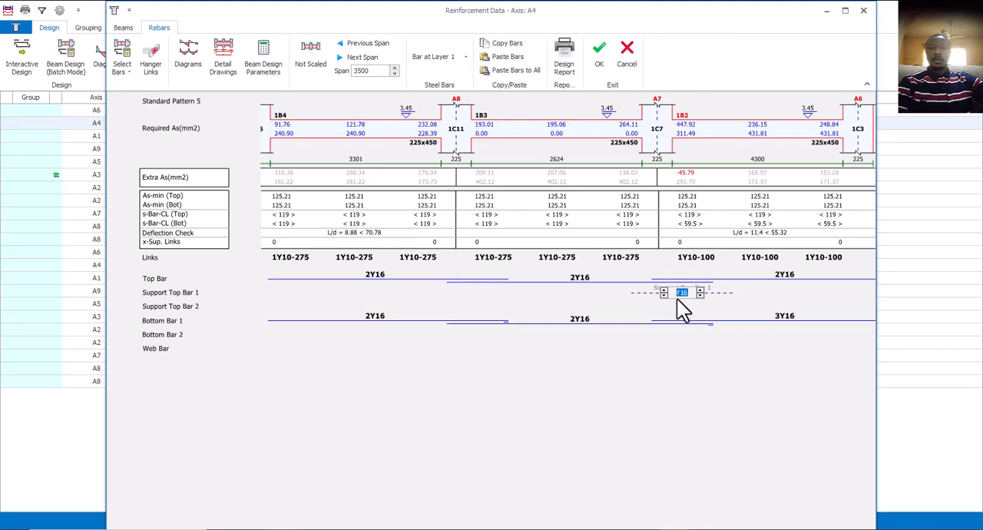
{"action": "left_click", "coordinate": [664, 291]}
{"action": "left_click", "coordinate": [726, 306]}
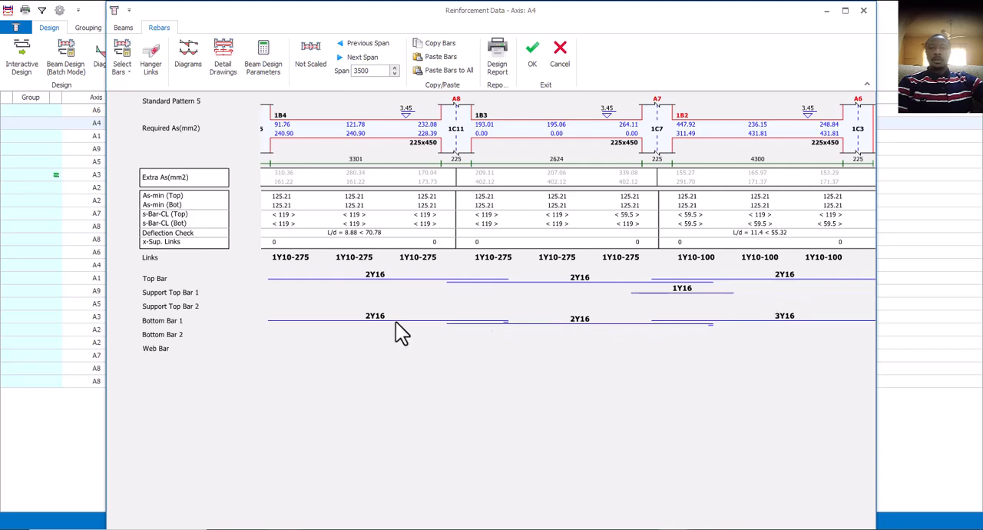
Try beam 1B2's first bottom bar at 2Y16, check the extra steel area, and restore it to 3Y16.
{"action": "double_click", "coordinate": [786, 318]}
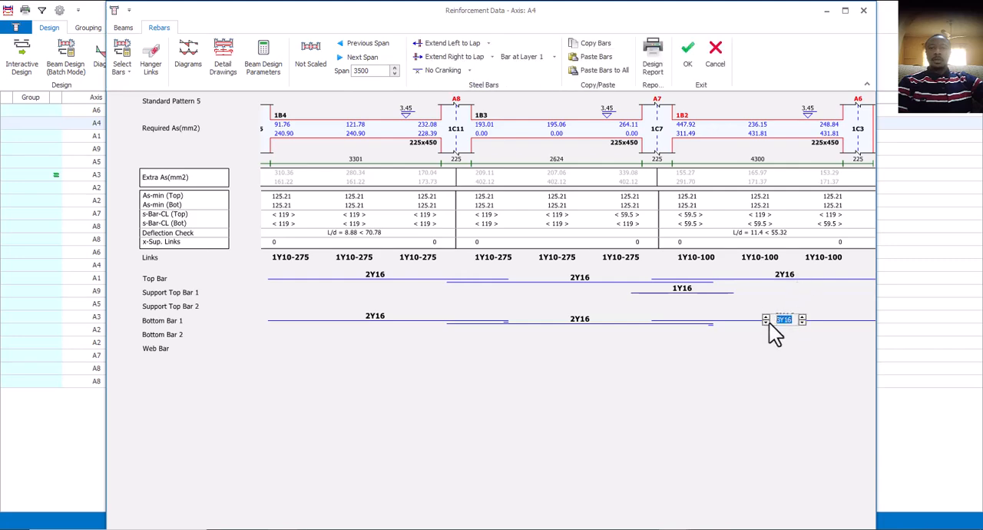
{"action": "left_click", "coordinate": [767, 321]}
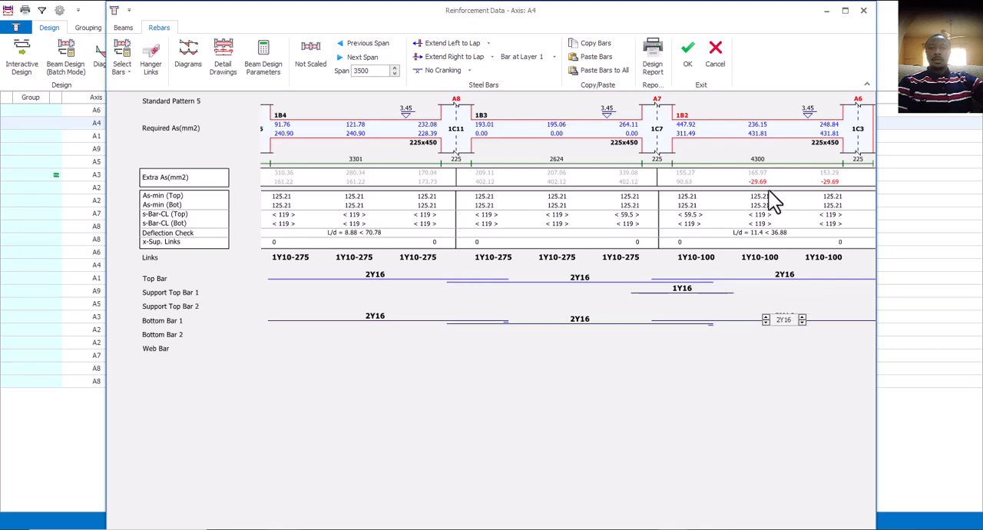
{"action": "left_click", "coordinate": [766, 317]}
{"action": "left_click", "coordinate": [708, 345]}
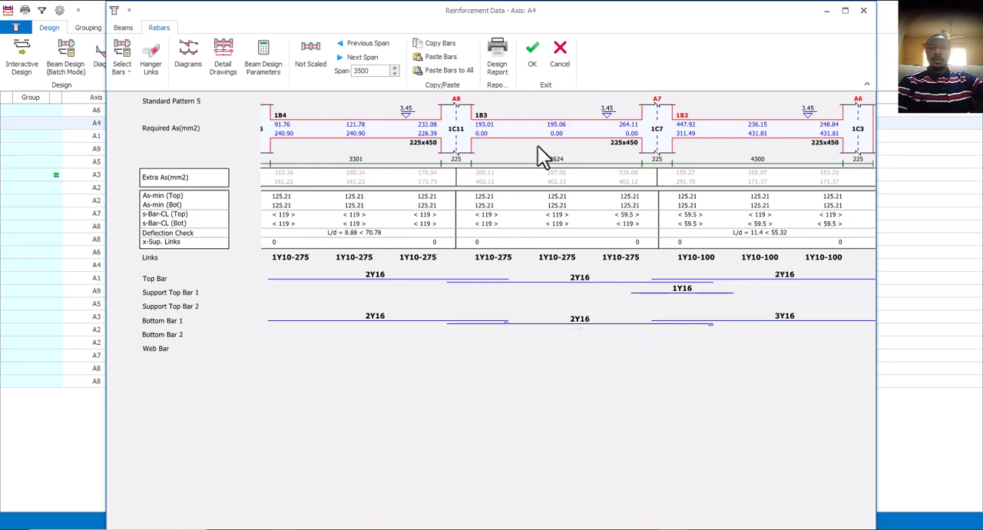
Accept the axis A4 reinforcement, then apply Standard Pattern 5 to the bars of storey 1 axis A1.
{"action": "left_click", "coordinate": [530, 61]}
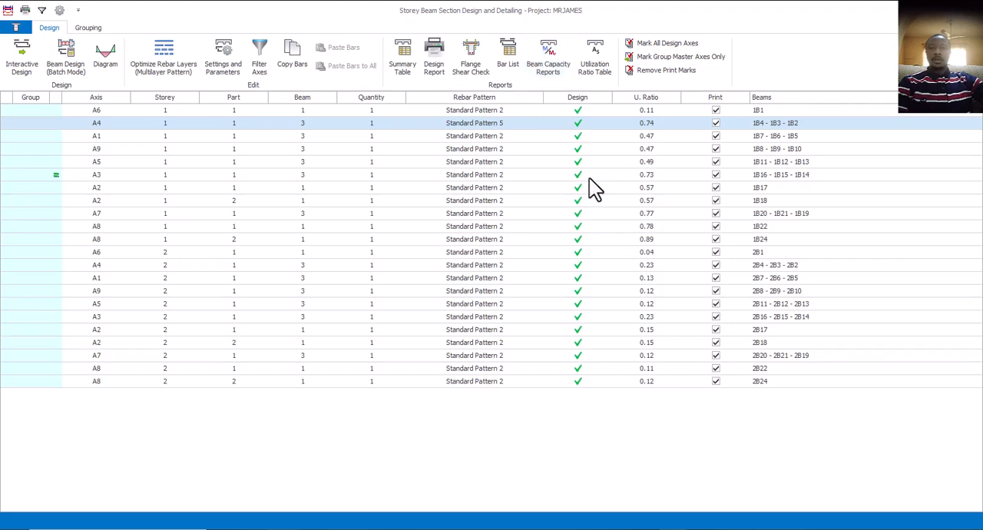
{"action": "left_click", "coordinate": [605, 139]}
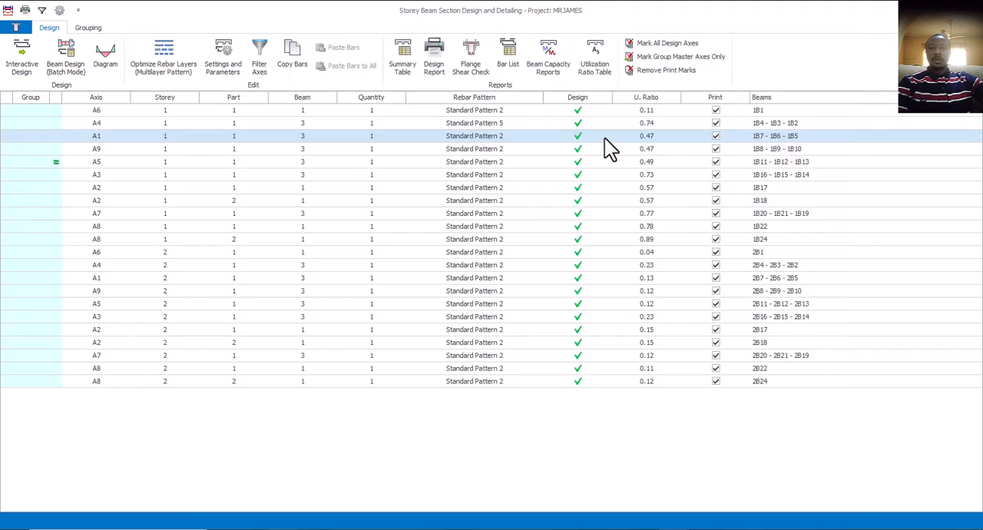
{"action": "double_click", "coordinate": [605, 140]}
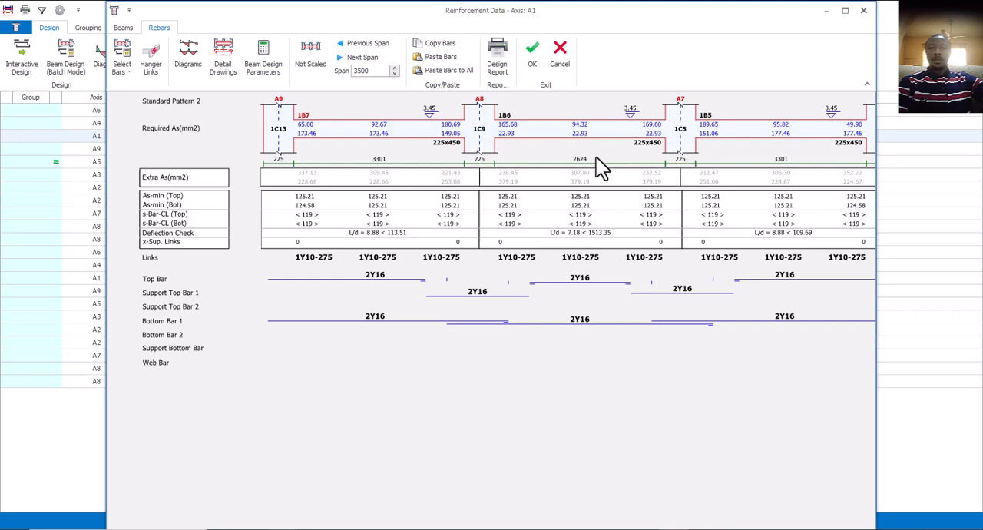
{"action": "left_click", "coordinate": [128, 75]}
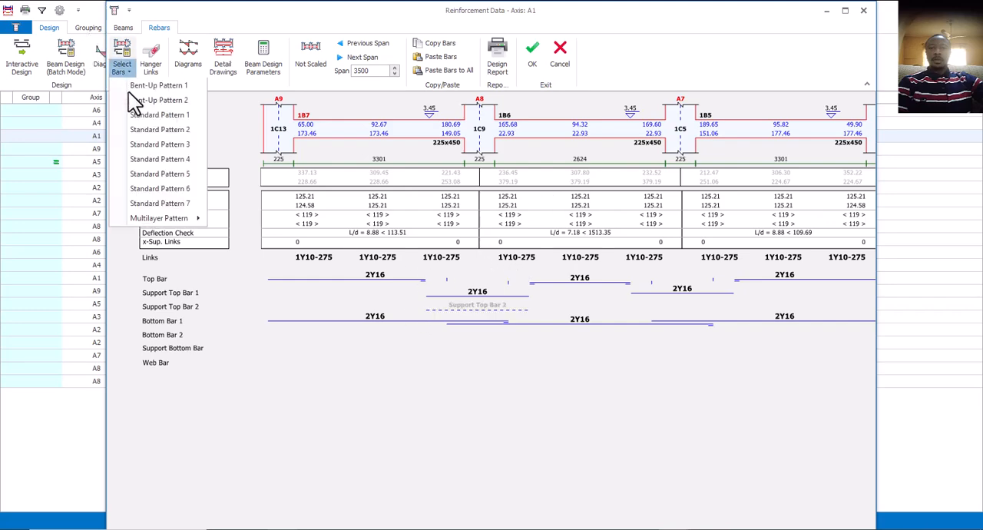
{"action": "left_click", "coordinate": [164, 177]}
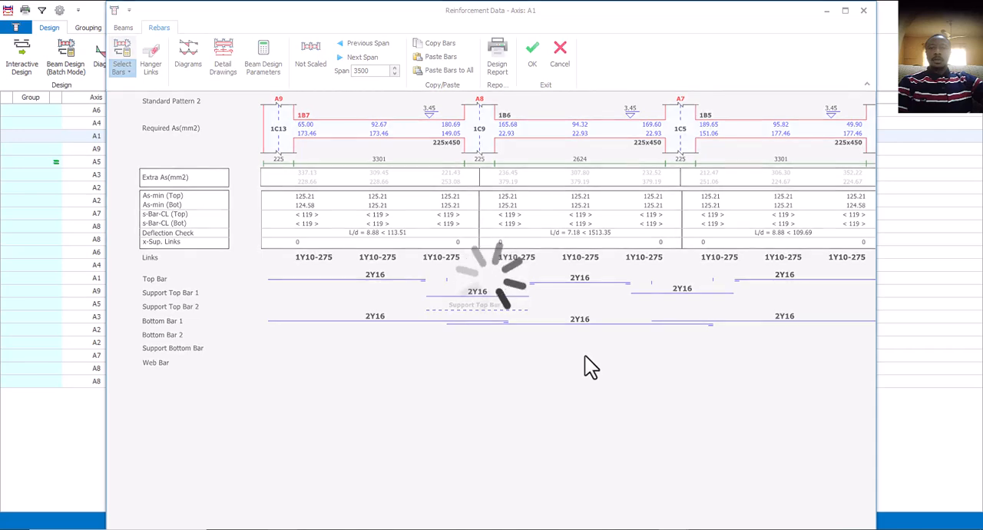
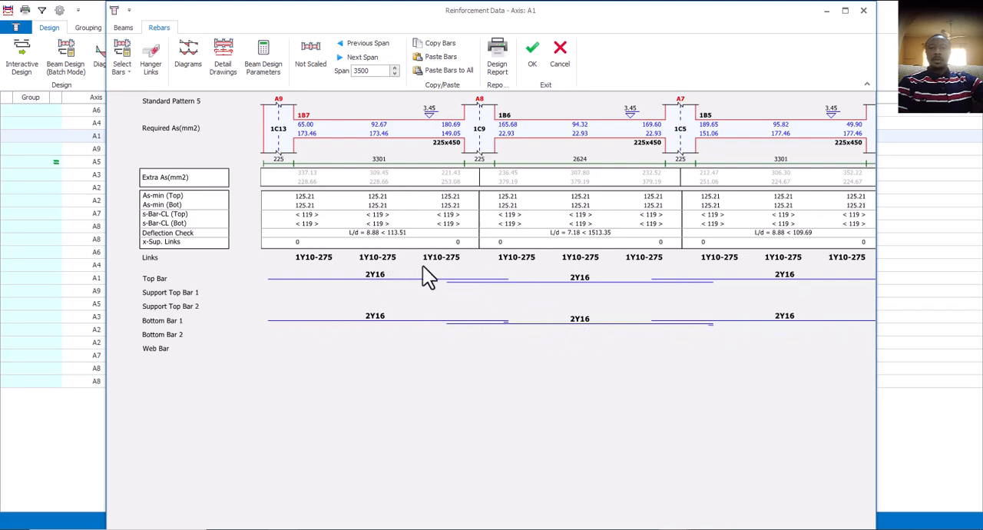
Accept the axis A1 reinforcement and close the storey beam design and detailing window.
{"action": "left_click", "coordinate": [530, 58]}
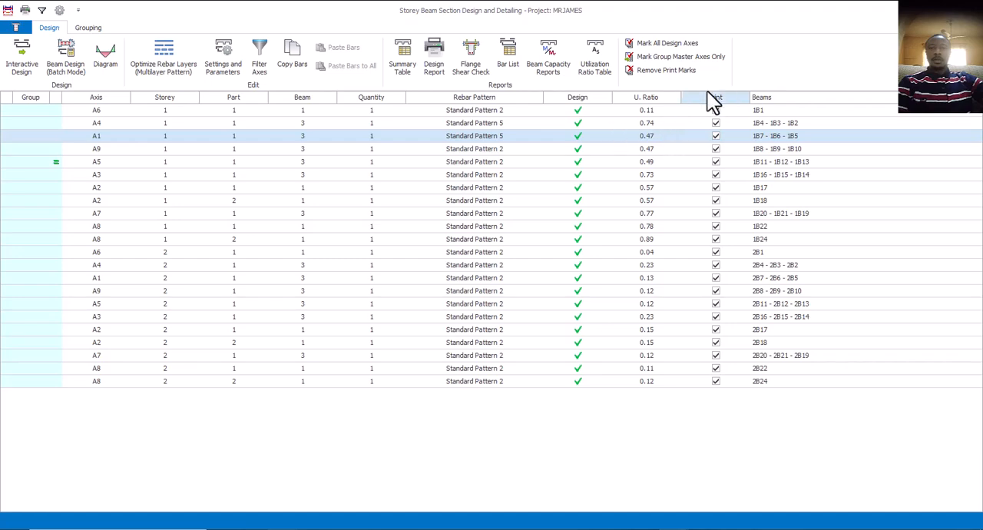
{"action": "left_click", "coordinate": [970, 10]}
Inspect the 3D model from several sides to review the design status of the columns and beams.
{"action": "scroll", "coordinate": [505, 269], "scroll_direction": "down", "scroll_amount": 4}
{"action": "mouse_move", "coordinate": [610, 354]}
{"action": "middle_mouse_down"}
{"action": "mouse_move", "coordinate": [581, 361]}
{"action": "mouse_move", "coordinate": [620, 357]}
{"action": "middle_mouse_up"}
{"action": "scroll", "coordinate": [581, 373], "scroll_direction": "up", "scroll_amount": 4}
{"action": "scroll", "coordinate": [555, 324], "scroll_direction": "down", "scroll_amount": 4}
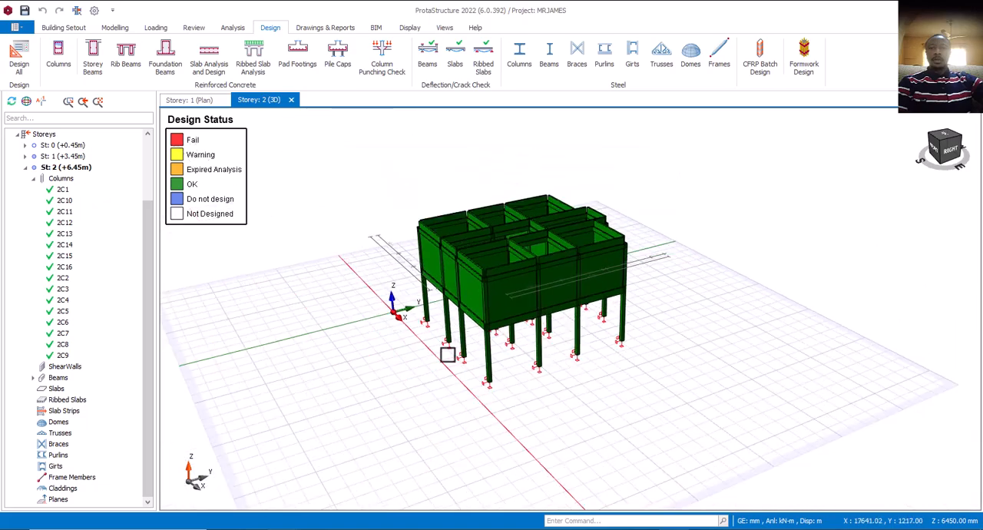
{"action": "middle_click_drag", "start_coordinate": [499, 361], "coordinate": [589, 332]}
{"action": "scroll", "coordinate": [497, 347], "scroll_direction": "up", "scroll_amount": 5}
{"action": "scroll", "coordinate": [497, 350], "scroll_direction": "down", "scroll_amount": 3}
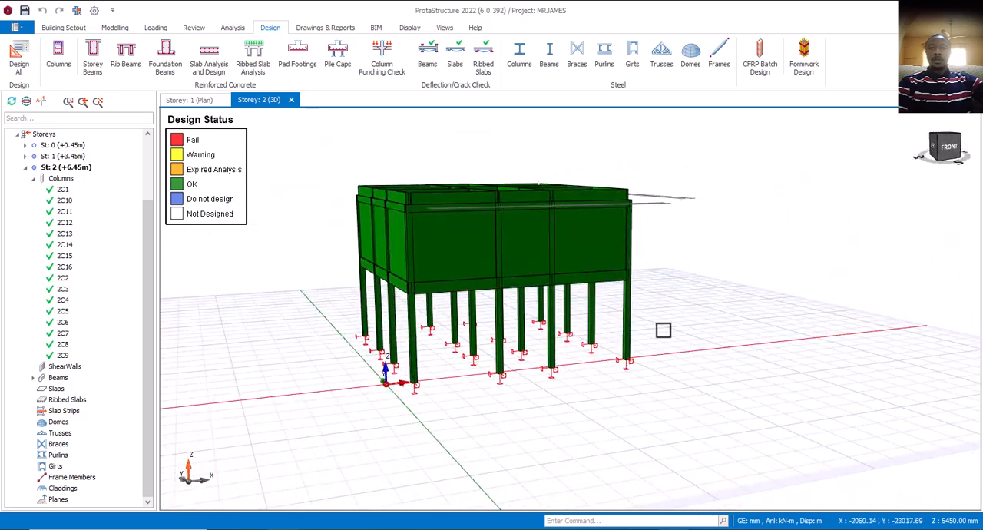
{"action": "middle_click_drag", "start_coordinate": [662, 330], "coordinate": [476, 323]}
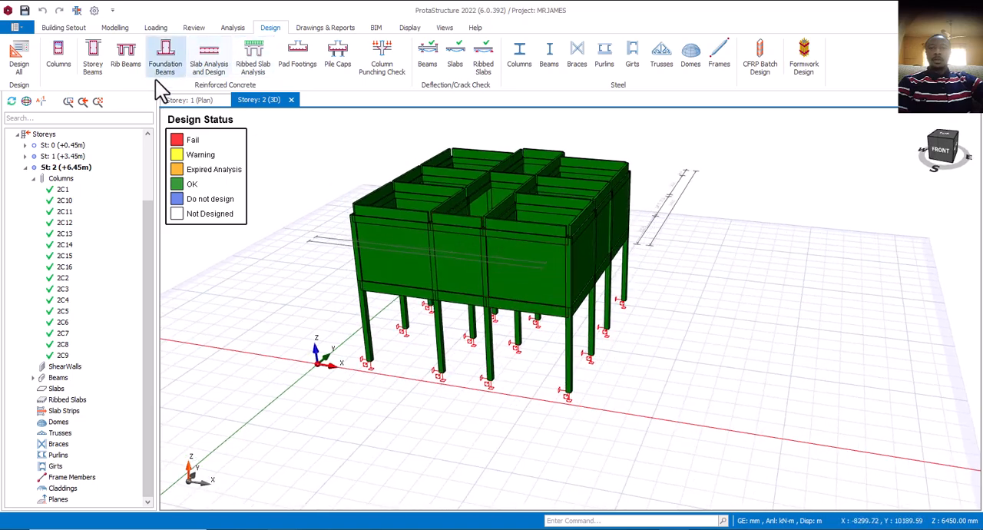
{"action": "scroll", "coordinate": [516, 282], "scroll_direction": "down", "scroll_amount": 5}
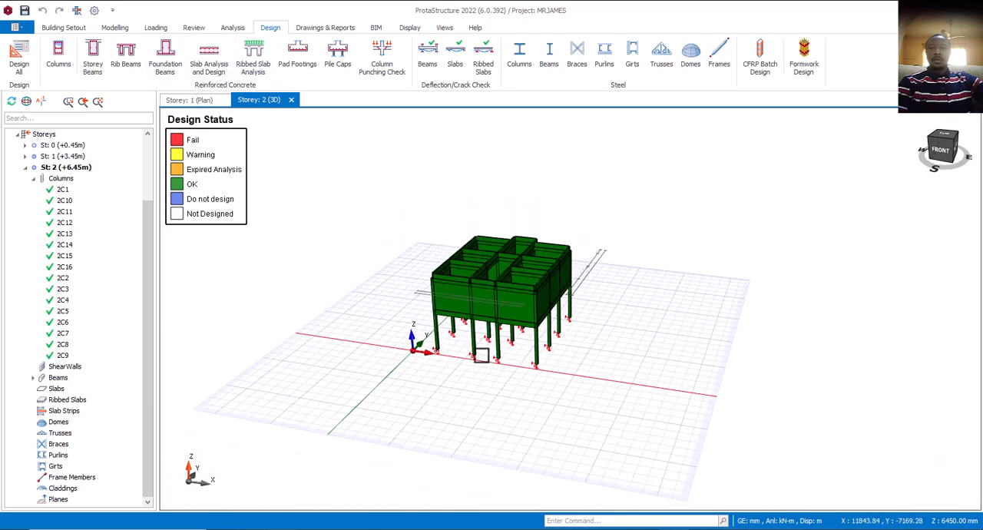
{"action": "mouse_move", "coordinate": [467, 340]}
{"action": "middle_mouse_down"}
{"action": "mouse_move", "coordinate": [500, 306]}
{"action": "mouse_move", "coordinate": [528, 317]}
{"action": "mouse_move", "coordinate": [511, 291]}
{"action": "mouse_move", "coordinate": [544, 309]}
{"action": "mouse_move", "coordinate": [545, 323]}
{"action": "middle_mouse_up"}
{"action": "scroll", "coordinate": [449, 335], "scroll_direction": "up", "scroll_amount": 6}
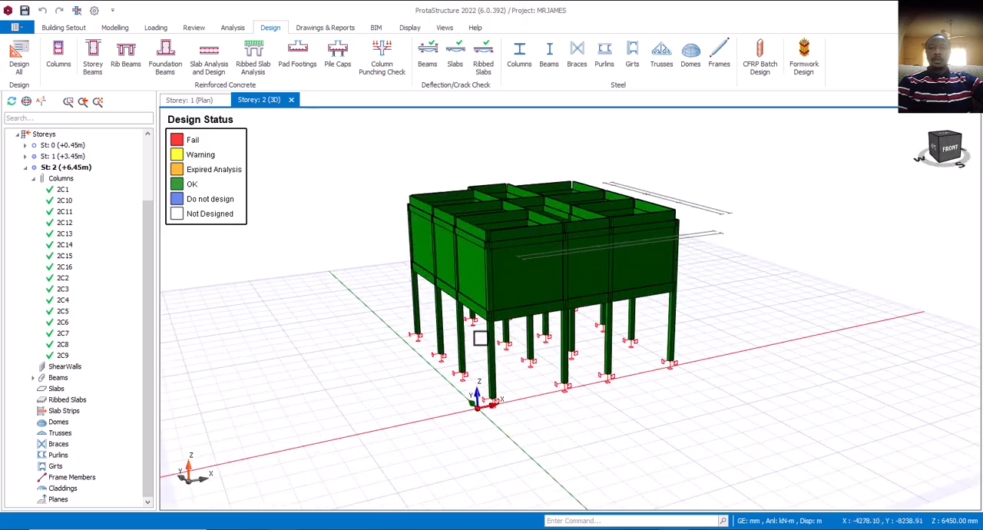
{"action": "scroll", "coordinate": [592, 357], "scroll_direction": "down", "scroll_amount": 3}
{"action": "mouse_move", "coordinate": [615, 364]}
{"action": "middle_mouse_down"}
{"action": "mouse_move", "coordinate": [569, 370]}
{"action": "mouse_move", "coordinate": [597, 331]}
{"action": "mouse_move", "coordinate": [622, 376]}
{"action": "middle_mouse_up"}
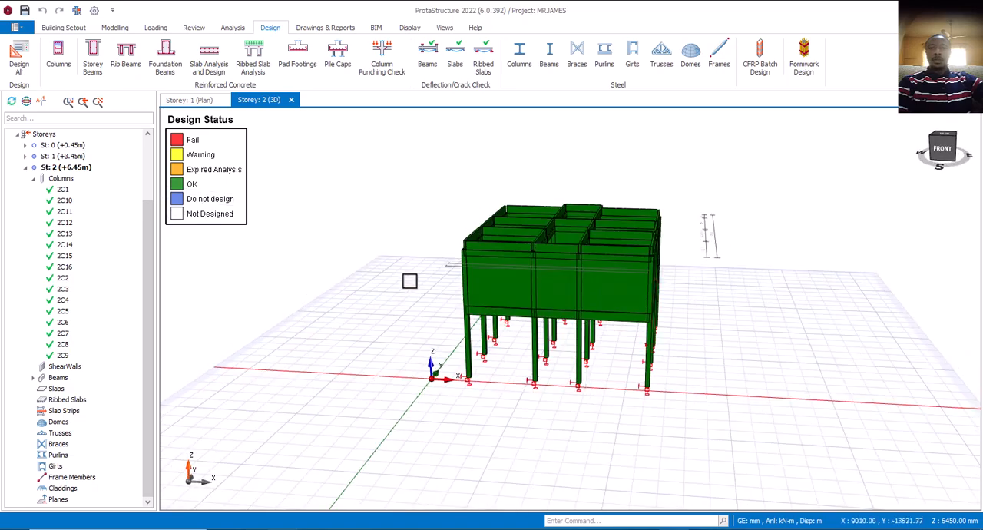
Examine the slabs on the storey 1 plan, reading the properties and loads of slabs 1S7 and 1S3.
{"action": "left_click", "coordinate": [200, 101]}
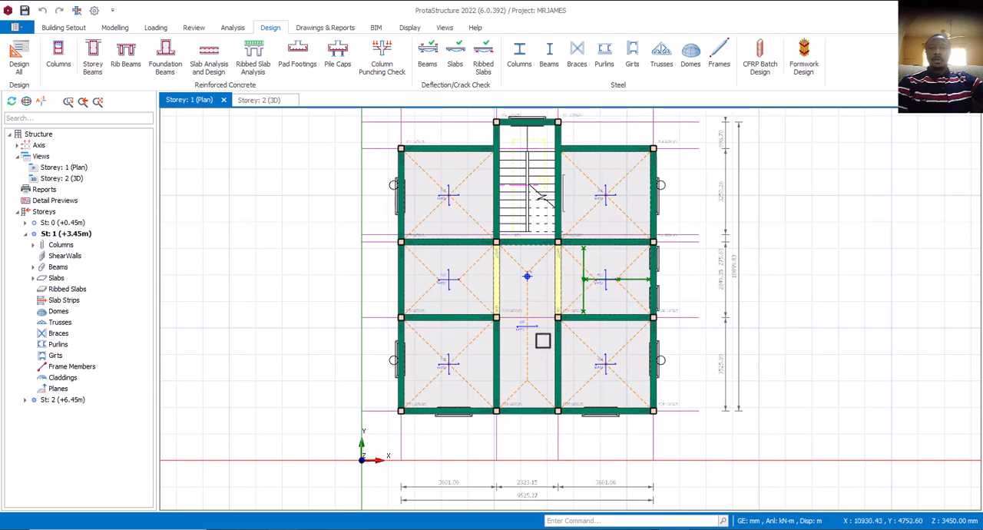
{"action": "middle_click_drag", "start_coordinate": [538, 340], "coordinate": [492, 387]}
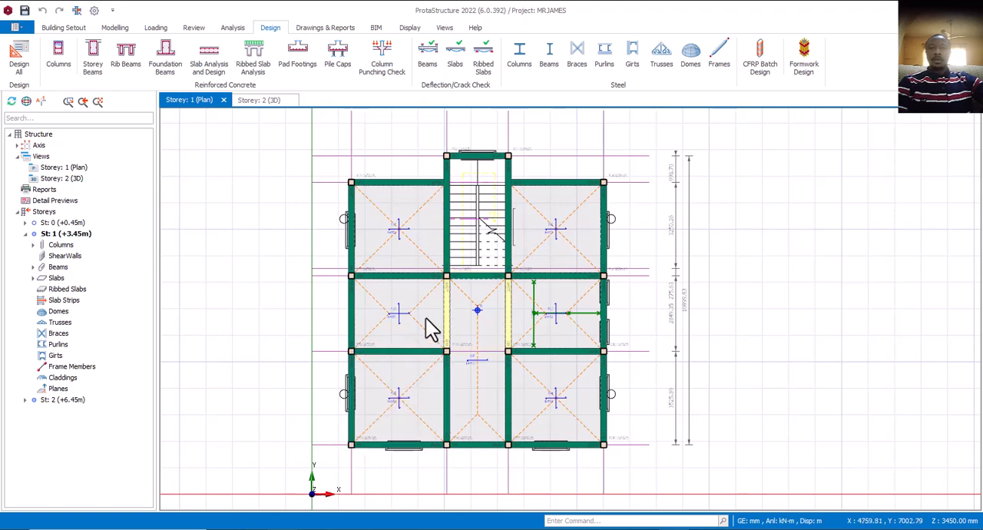
{"action": "scroll", "coordinate": [428, 330], "scroll_direction": "down", "scroll_amount": 2}
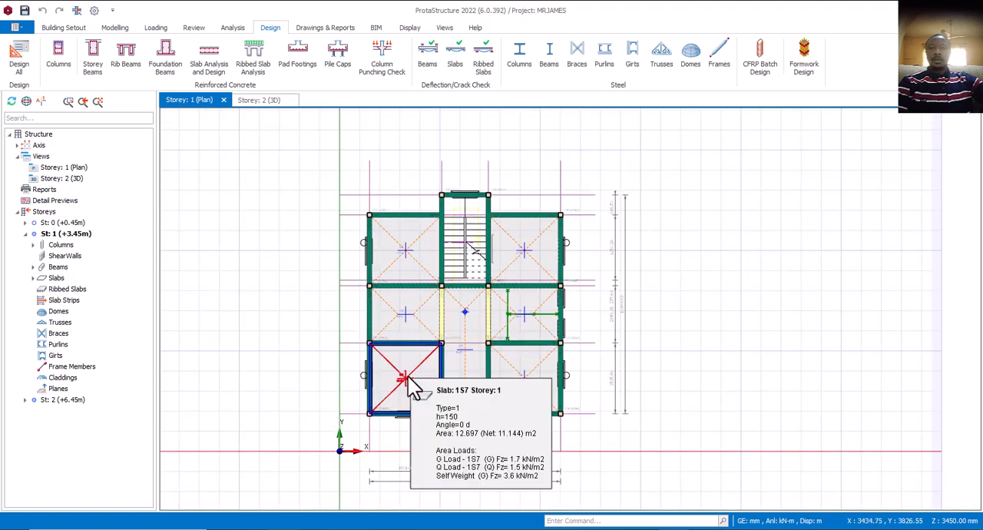
{"action": "scroll", "coordinate": [407, 380], "scroll_direction": "up", "scroll_amount": 3}
{"action": "mouse_move", "coordinate": [415, 389]}
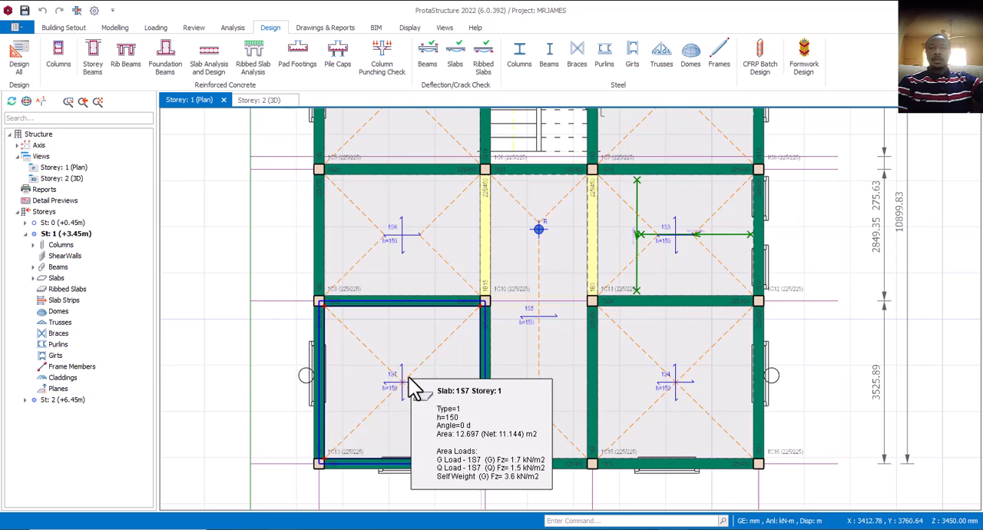
{"action": "left_click", "coordinate": [406, 387]}
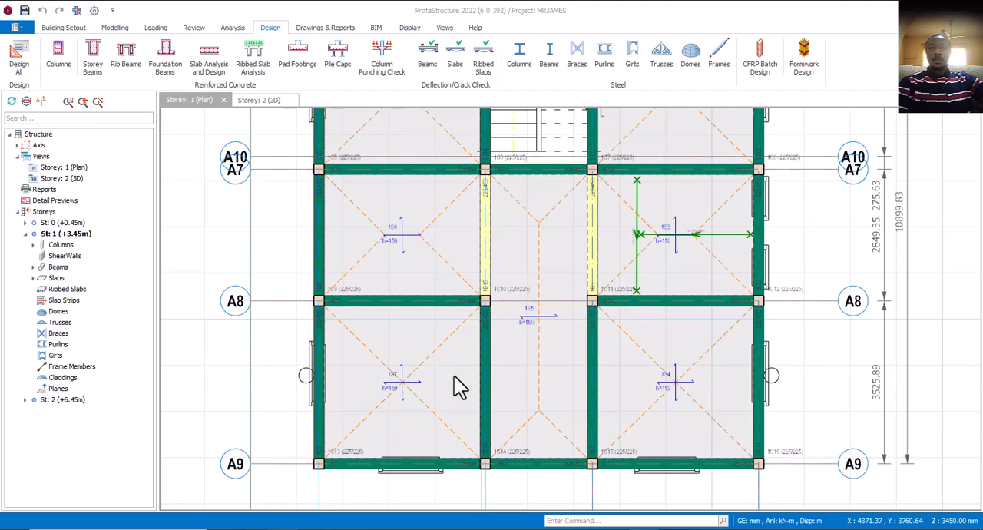
{"action": "scroll", "coordinate": [458, 383], "scroll_direction": "down", "scroll_amount": 4}
{"action": "scroll", "coordinate": [553, 342], "scroll_direction": "up", "scroll_amount": 6}
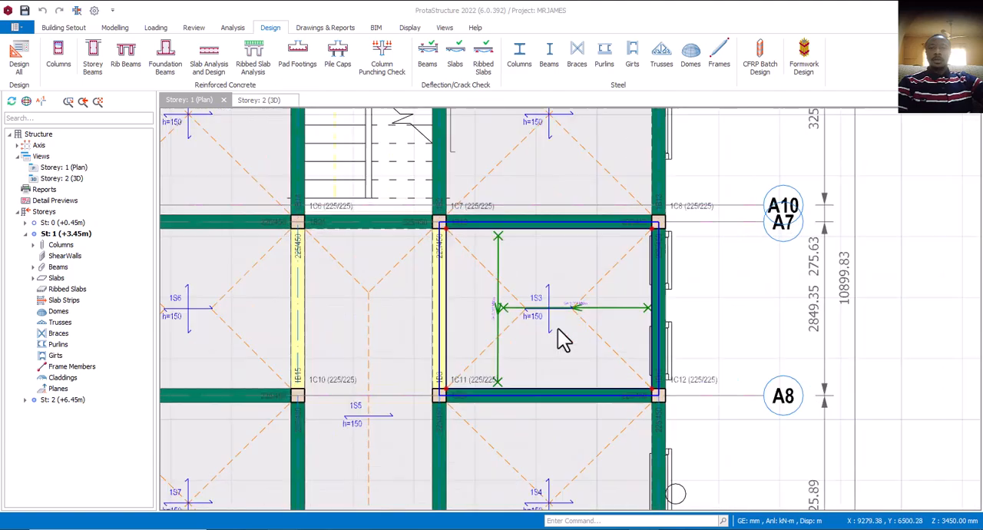
{"action": "scroll", "coordinate": [557, 329], "scroll_direction": "up", "scroll_amount": 2}
{"action": "scroll", "coordinate": [603, 334], "scroll_direction": "down", "scroll_amount": 2}
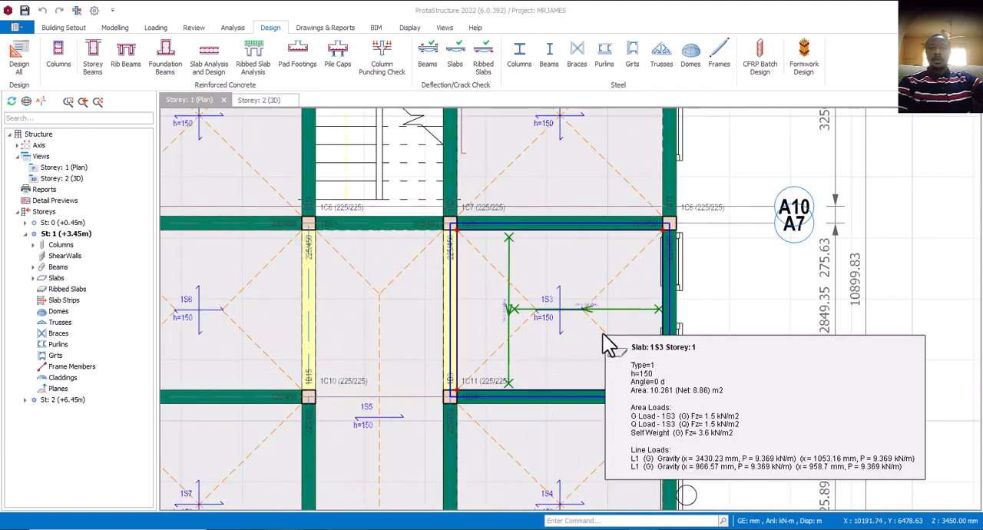
{"action": "scroll", "coordinate": [601, 335], "scroll_direction": "down", "scroll_amount": 2}
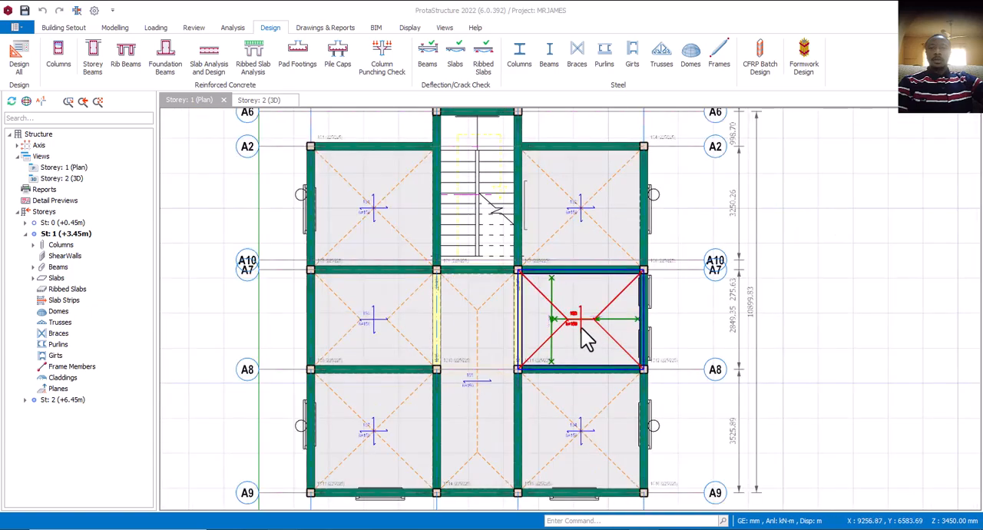
{"action": "scroll", "coordinate": [584, 338], "scroll_direction": "up", "scroll_amount": 1}
{"action": "scroll", "coordinate": [594, 340], "scroll_direction": "down", "scroll_amount": 2}
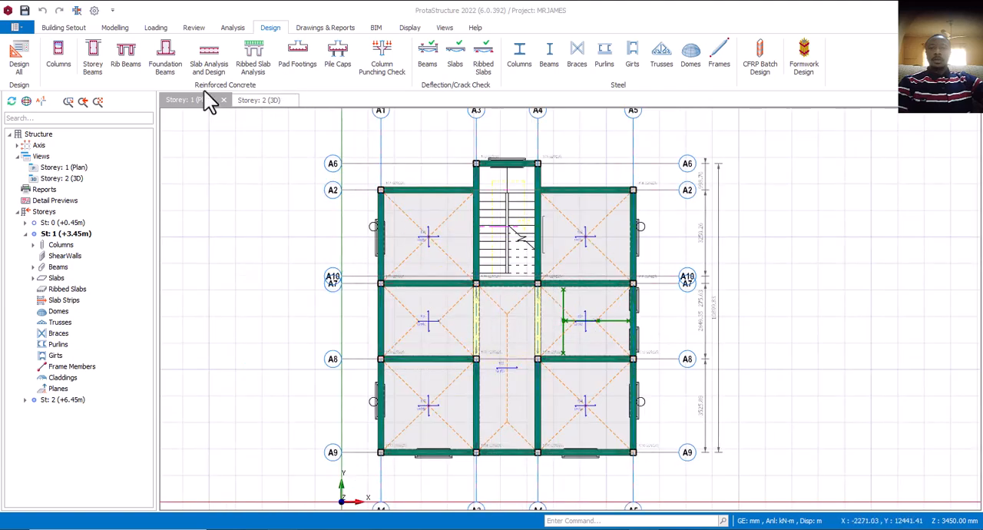
Start a new slab strip on storey 1 in the X direction with the Analytical Strip type.
{"action": "left_click", "coordinate": [122, 29]}
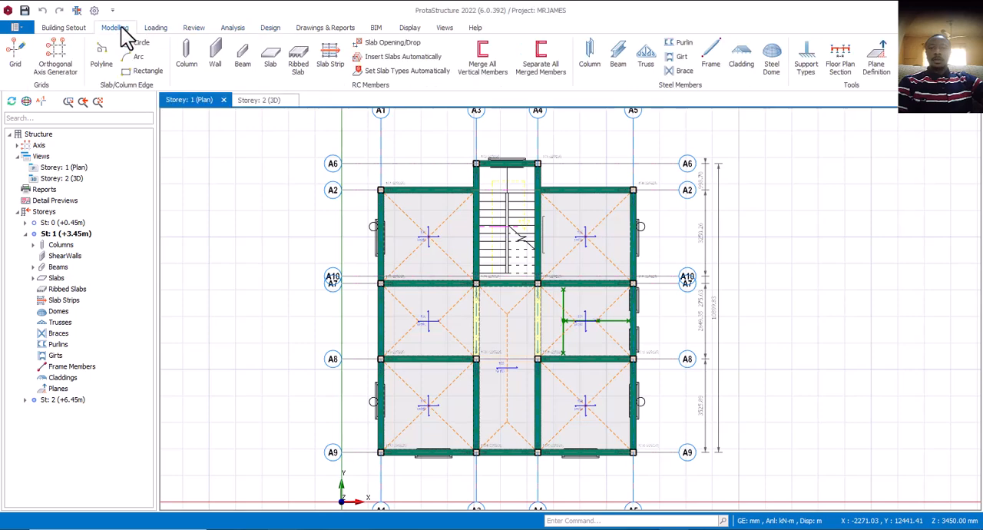
{"action": "left_click", "coordinate": [332, 61]}
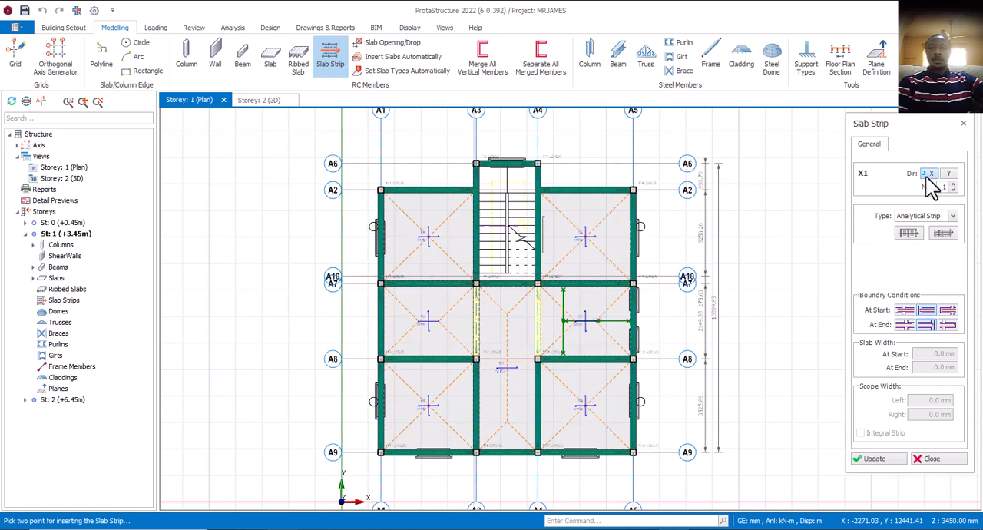
{"action": "left_click", "coordinate": [949, 175]}
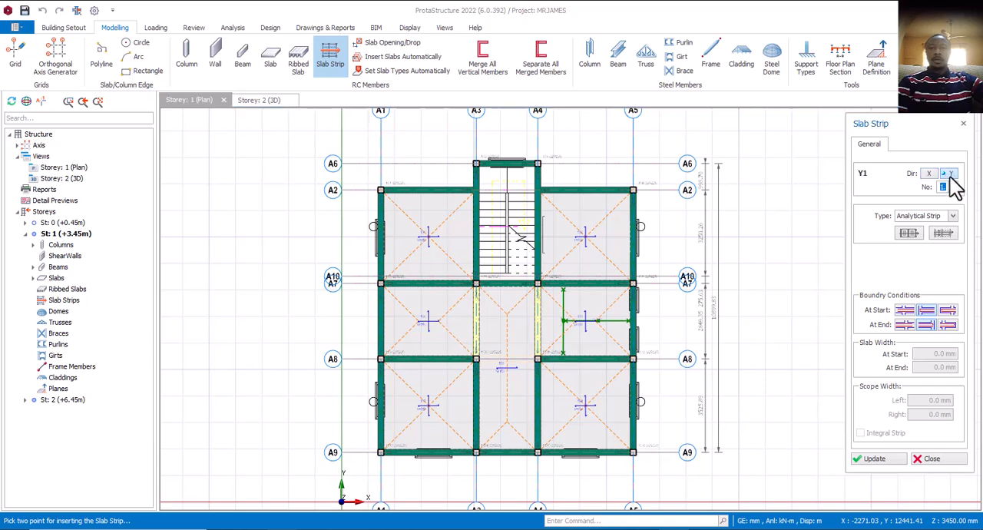
{"action": "left_click", "coordinate": [929, 175]}
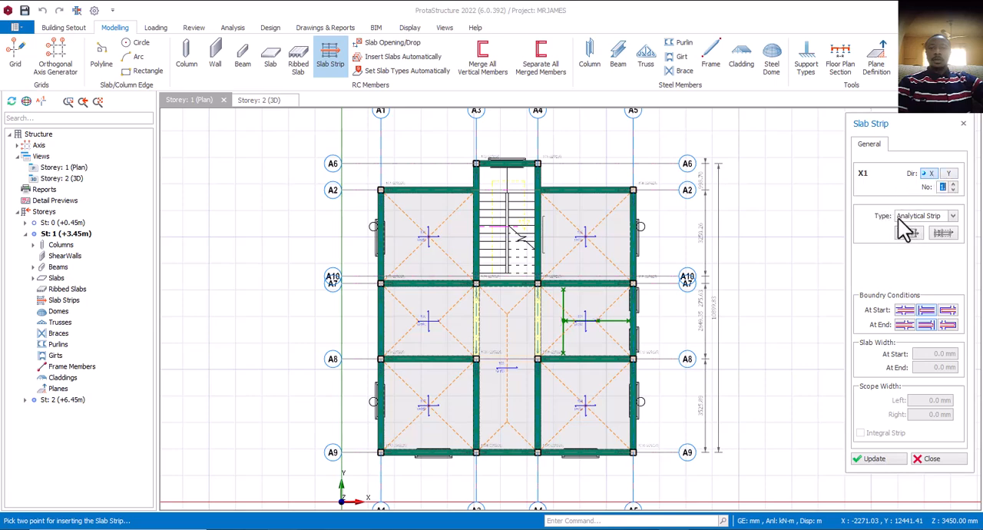
{"action": "left_click", "coordinate": [953, 217]}
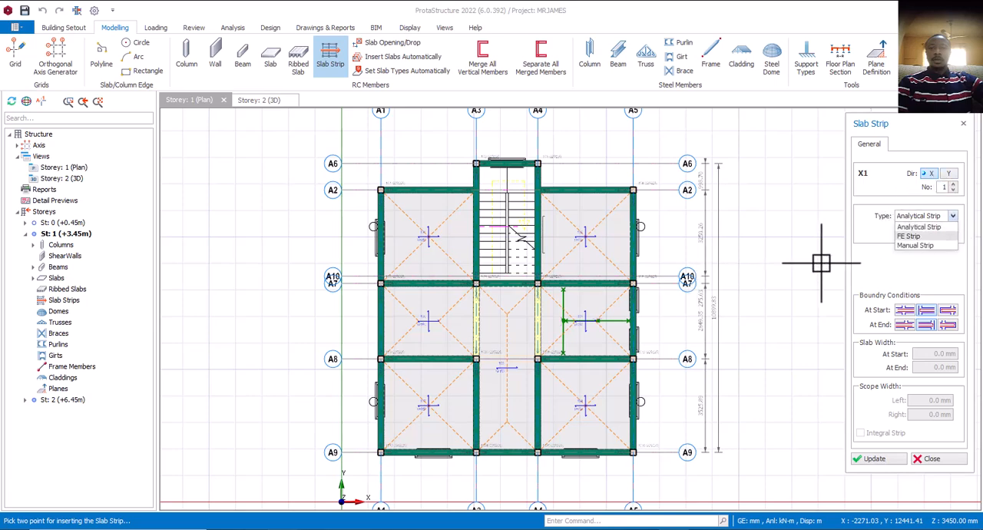
{"action": "left_click", "coordinate": [922, 228]}
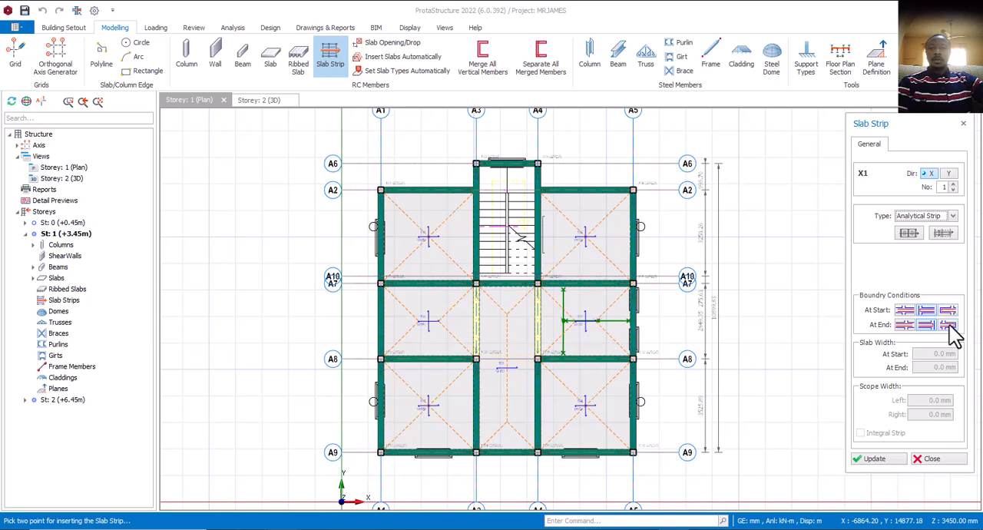
Try the alternative boundary conditions for the start and end of the slab strip.
{"action": "left_click", "coordinate": [904, 310]}
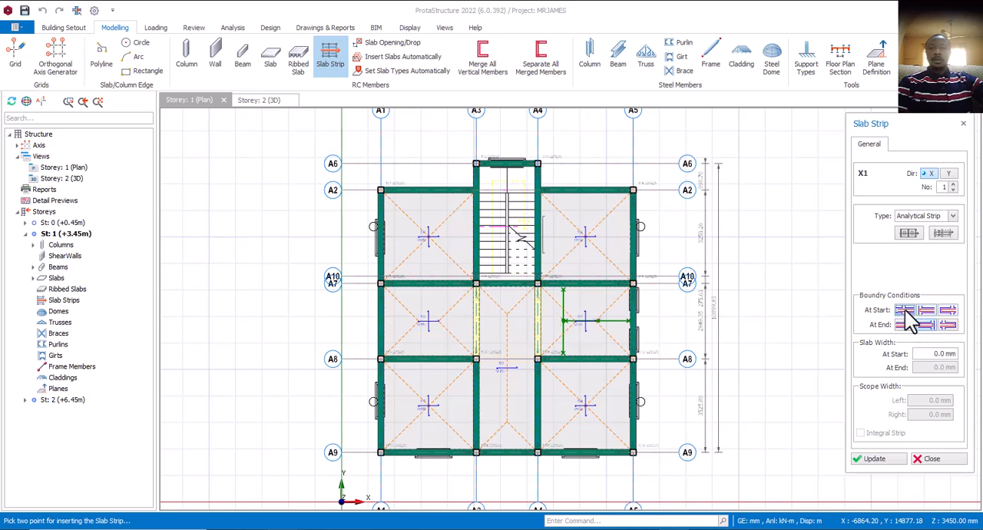
{"action": "left_click", "coordinate": [904, 325]}
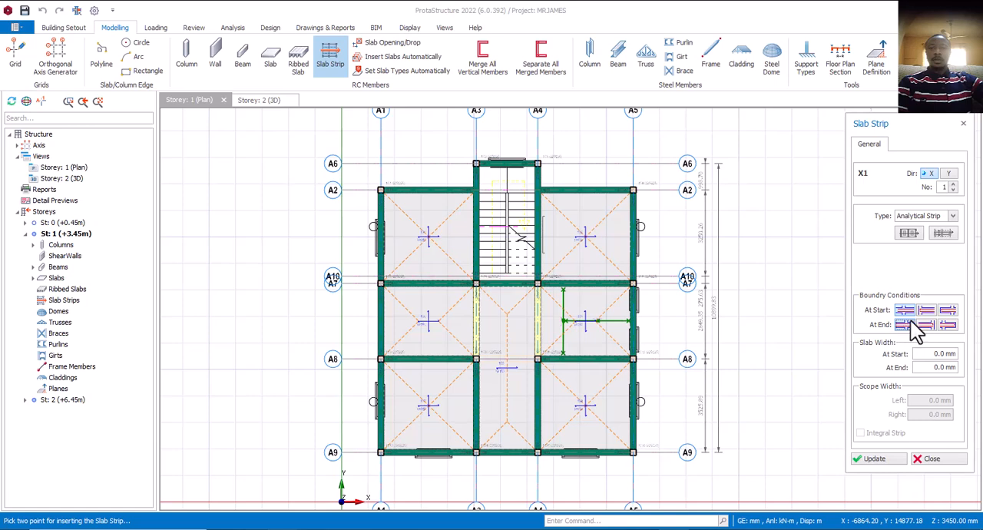
{"action": "left_click", "coordinate": [926, 310]}
{"action": "left_click", "coordinate": [925, 324]}
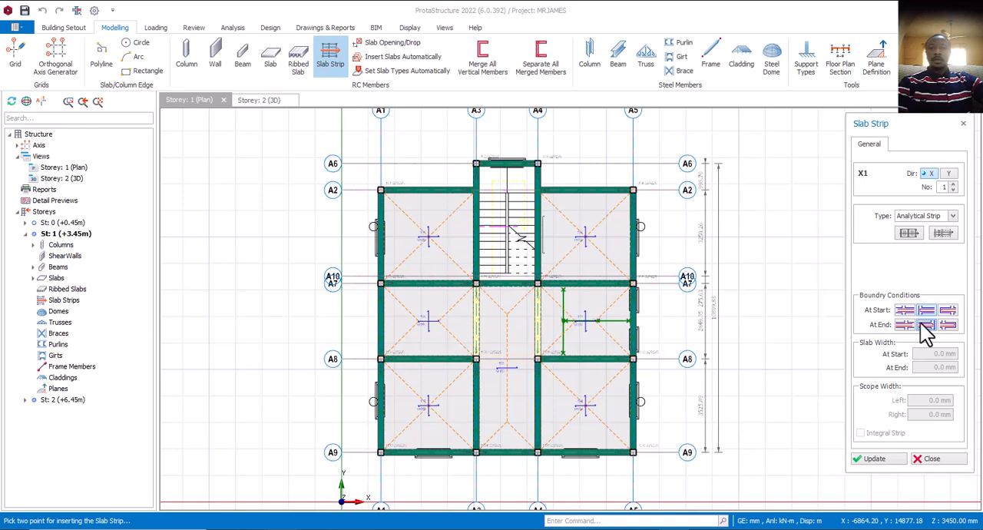
{"action": "left_click", "coordinate": [948, 310]}
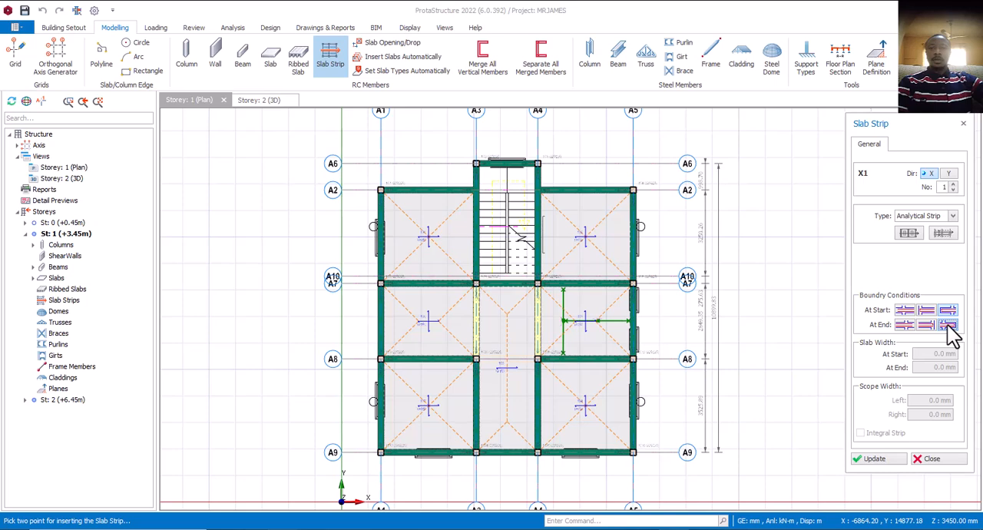
{"action": "left_click", "coordinate": [905, 312]}
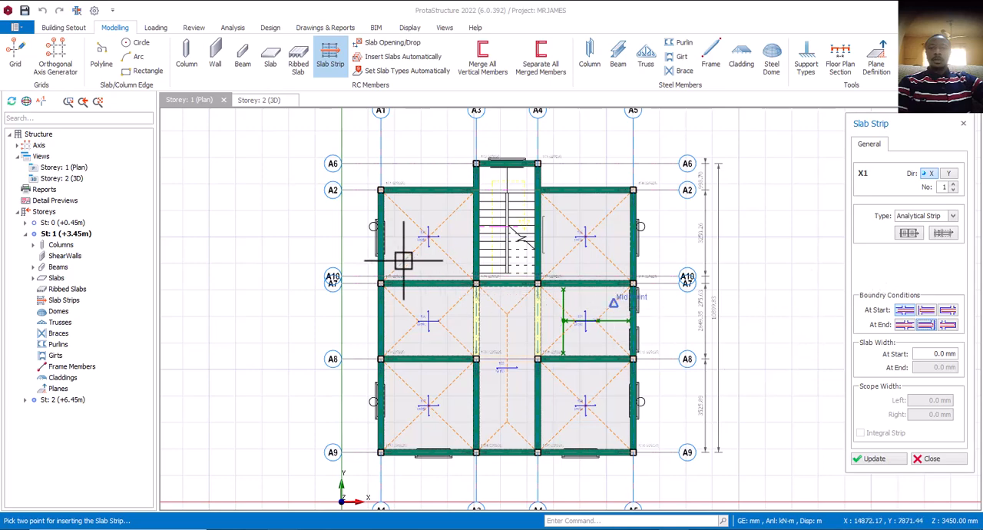
Insert the X-direction strip across slab 1S1, from outside axis A1 to beyond axis A3, between axes A2 and A7.
{"action": "scroll", "coordinate": [394, 239], "scroll_direction": "up", "scroll_amount": 1}
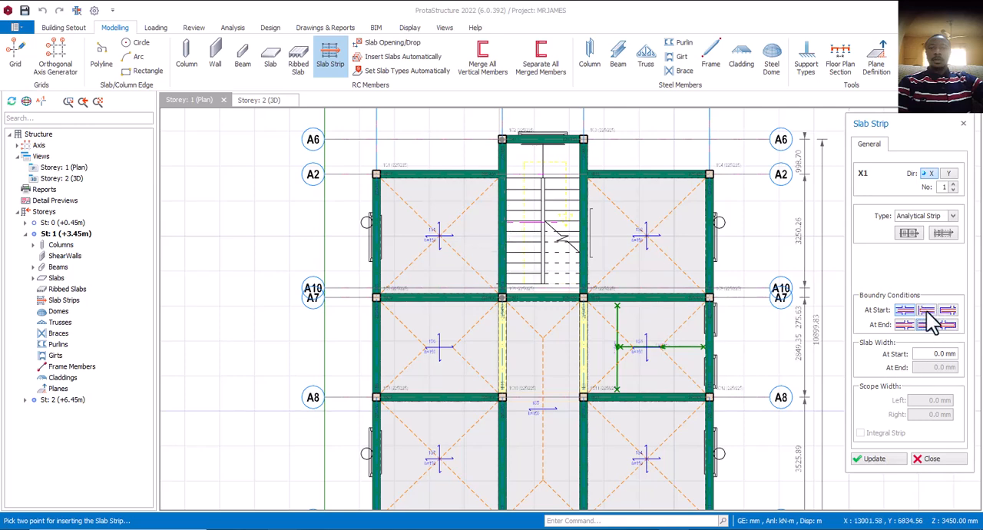
{"action": "left_click", "coordinate": [348, 250]}
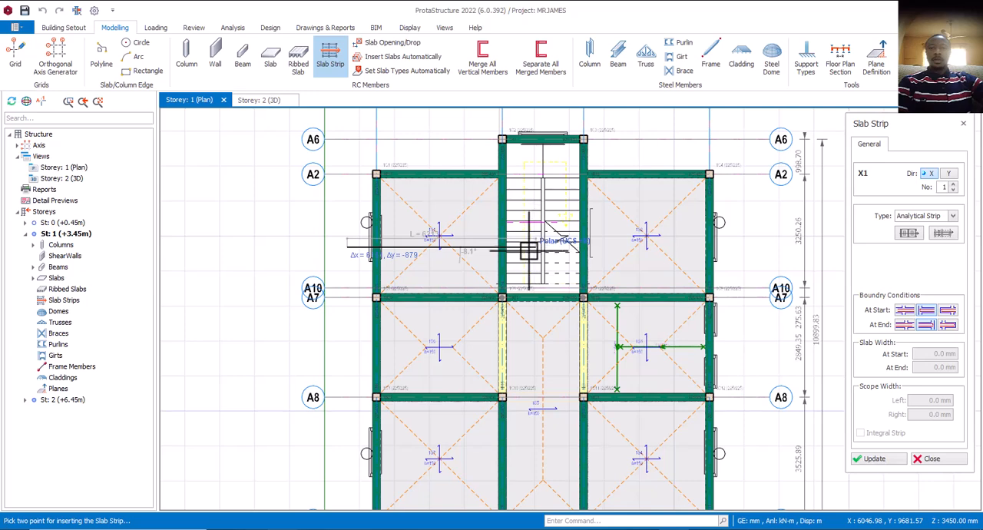
{"action": "left_click", "coordinate": [475, 268]}
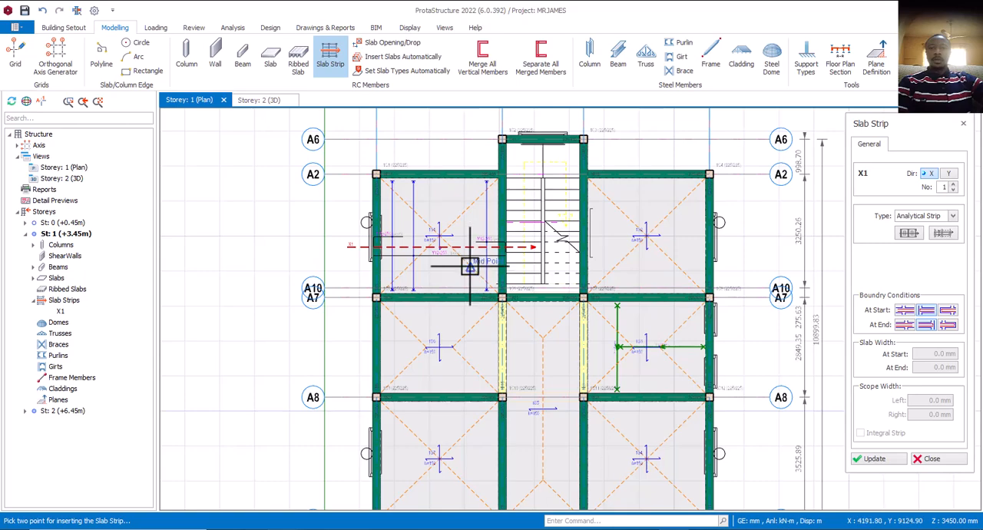
Examine the reinforcement generated by the slab strip across slab 1S1 and the adjoining stair bay on the plan.
{"action": "scroll", "coordinate": [374, 268], "scroll_direction": "down", "scroll_amount": 2}
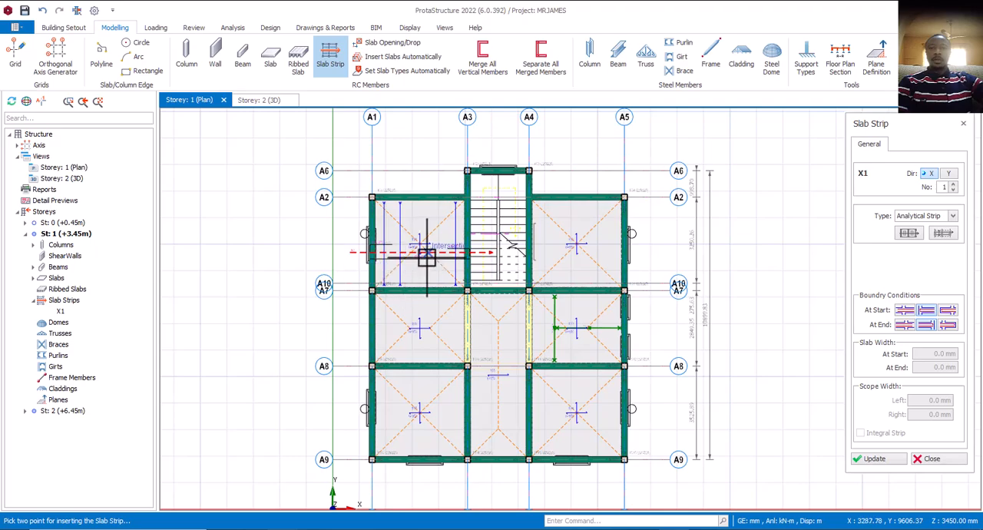
{"action": "scroll", "coordinate": [427, 253], "scroll_direction": "up", "scroll_amount": 3}
{"action": "scroll", "coordinate": [445, 284], "scroll_direction": "down", "scroll_amount": 2}
{"action": "scroll", "coordinate": [445, 284], "scroll_direction": "down", "scroll_amount": 1}
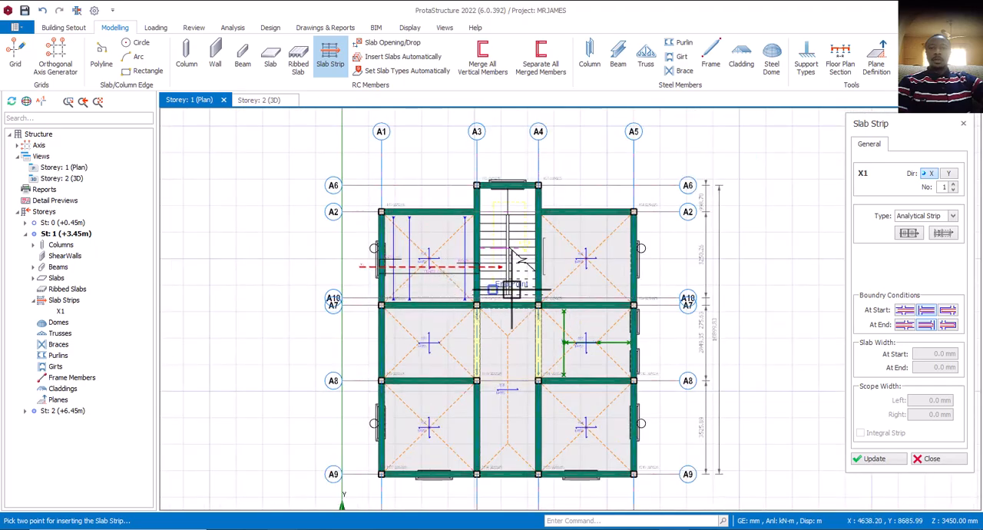
{"action": "scroll", "coordinate": [515, 281], "scroll_direction": "up", "scroll_amount": 2}
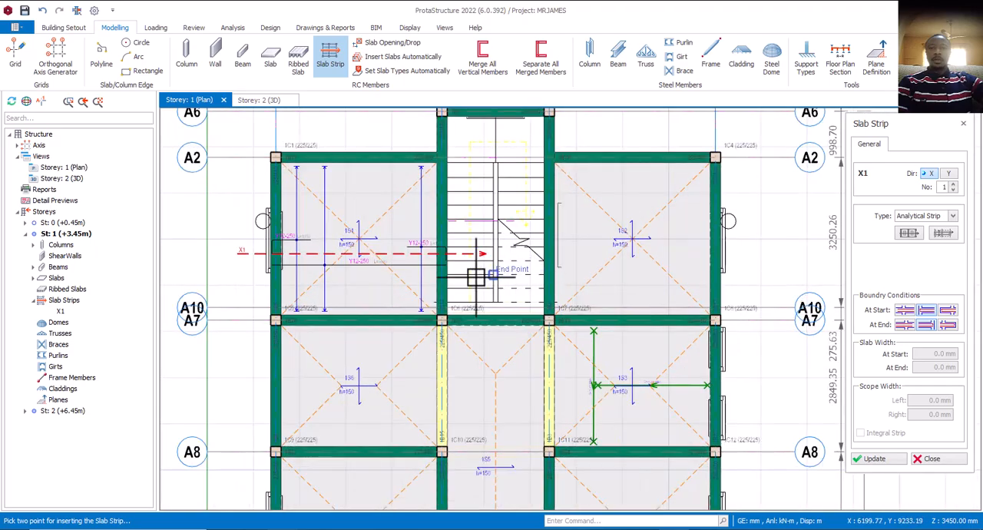
{"action": "scroll", "coordinate": [452, 274], "scroll_direction": "down", "scroll_amount": 3}
{"action": "scroll", "coordinate": [453, 272], "scroll_direction": "up", "scroll_amount": 3}
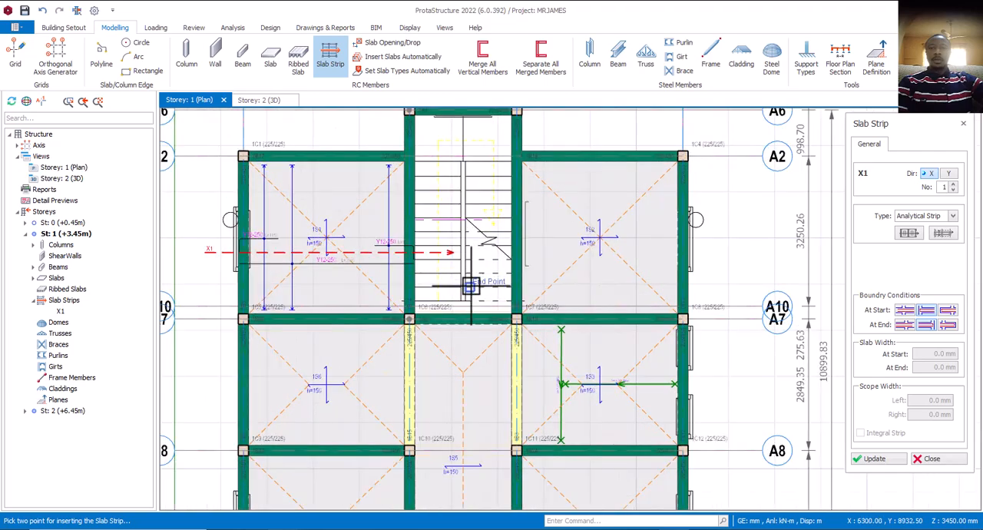
{"action": "scroll", "coordinate": [471, 280], "scroll_direction": "down", "scroll_amount": 3}
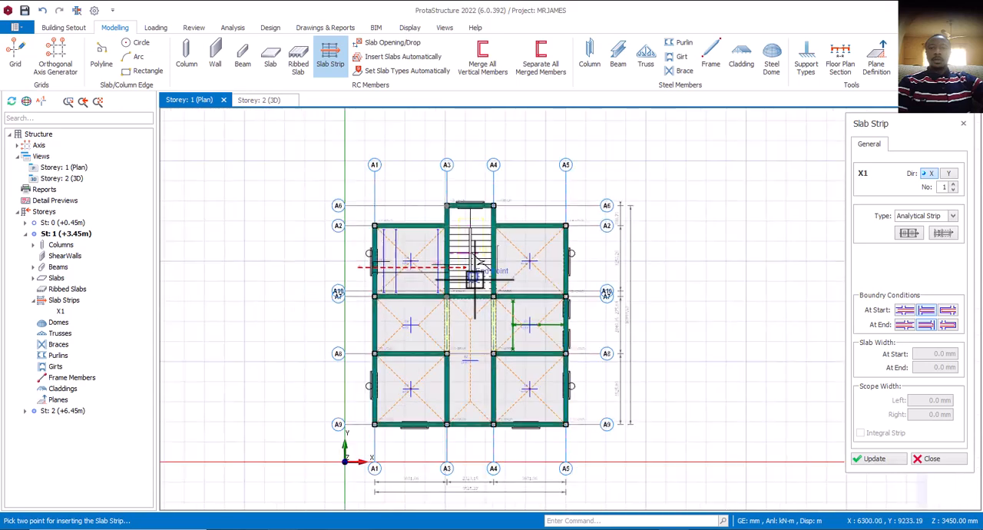
Insert an X-direction analytical strip across slab 1S2, from inside the stair bay to beyond axis A5, between axes A2 and A7.
{"action": "scroll", "coordinate": [484, 275], "scroll_direction": "up", "scroll_amount": 3}
{"action": "scroll", "coordinate": [485, 275], "scroll_direction": "up", "scroll_amount": 1}
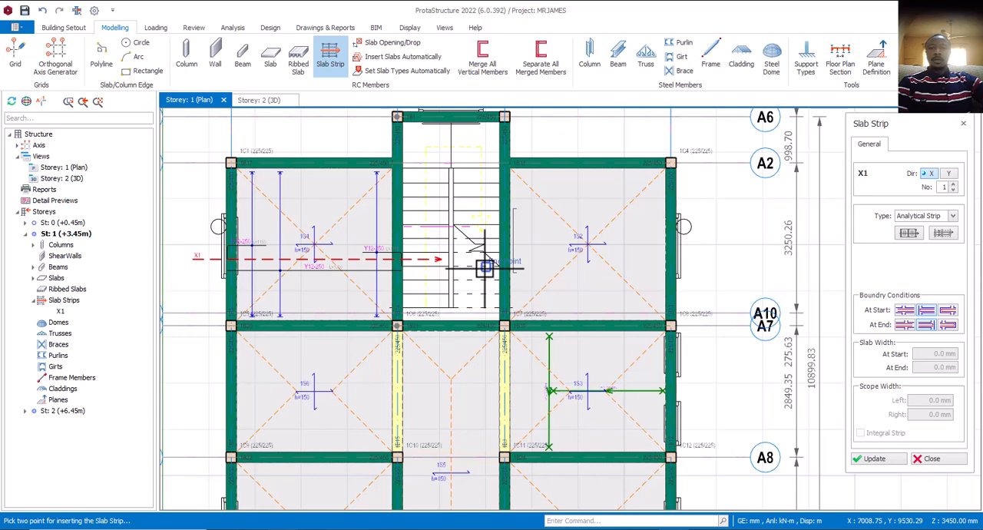
{"action": "scroll", "coordinate": [485, 267], "scroll_direction": "down", "scroll_amount": 1}
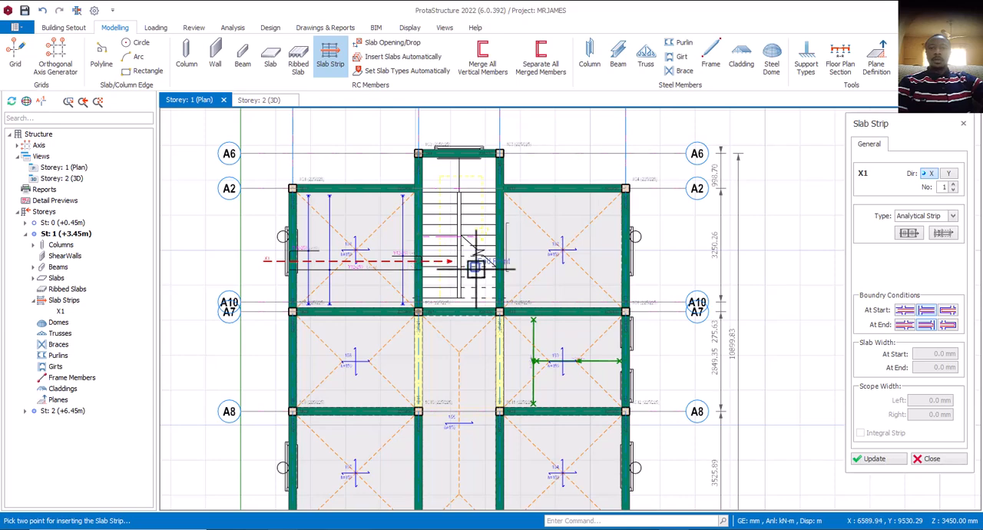
{"action": "scroll", "coordinate": [492, 269], "scroll_direction": "up", "scroll_amount": 2}
{"action": "scroll", "coordinate": [503, 267], "scroll_direction": "down", "scroll_amount": 1}
{"action": "scroll", "coordinate": [503, 267], "scroll_direction": "up", "scroll_amount": 2}
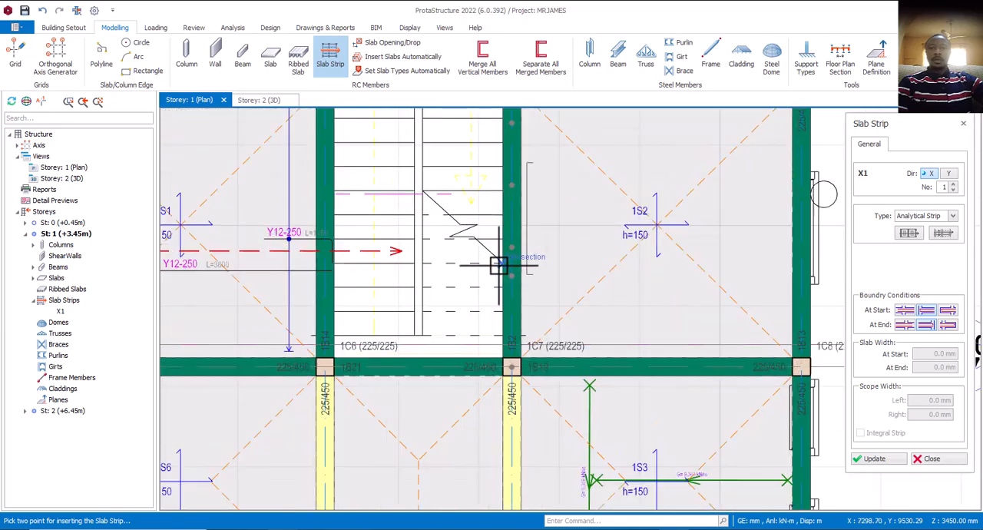
{"action": "scroll", "coordinate": [479, 270], "scroll_direction": "down", "scroll_amount": 3}
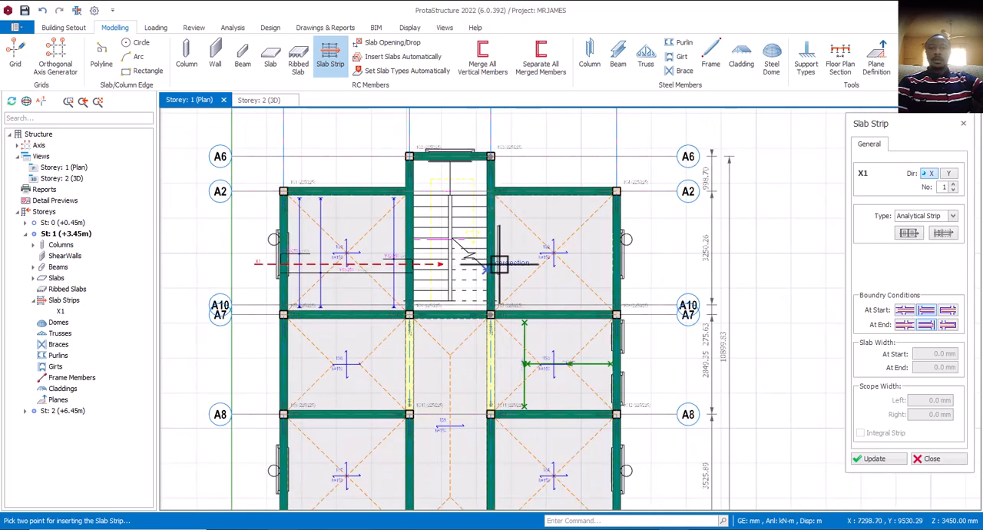
{"action": "left_click", "coordinate": [928, 172]}
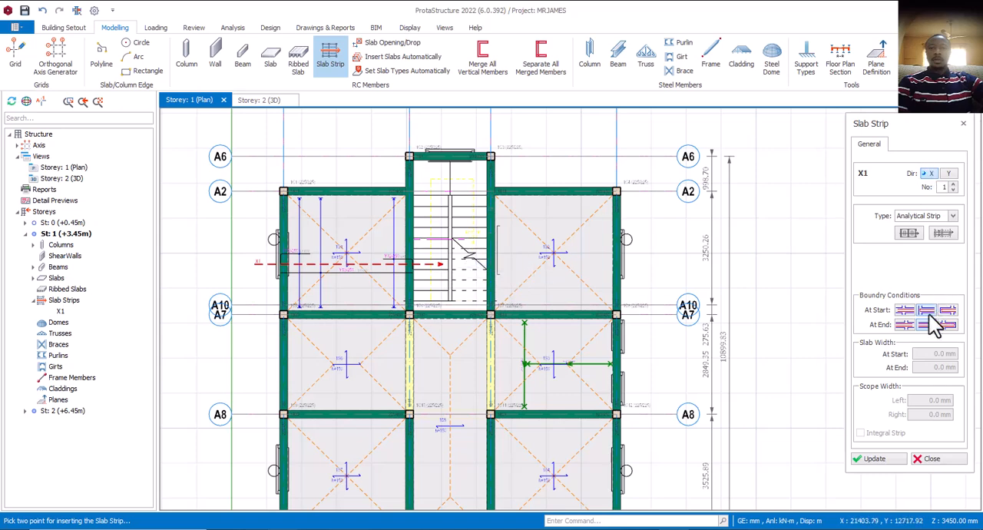
{"action": "left_click", "coordinate": [477, 251]}
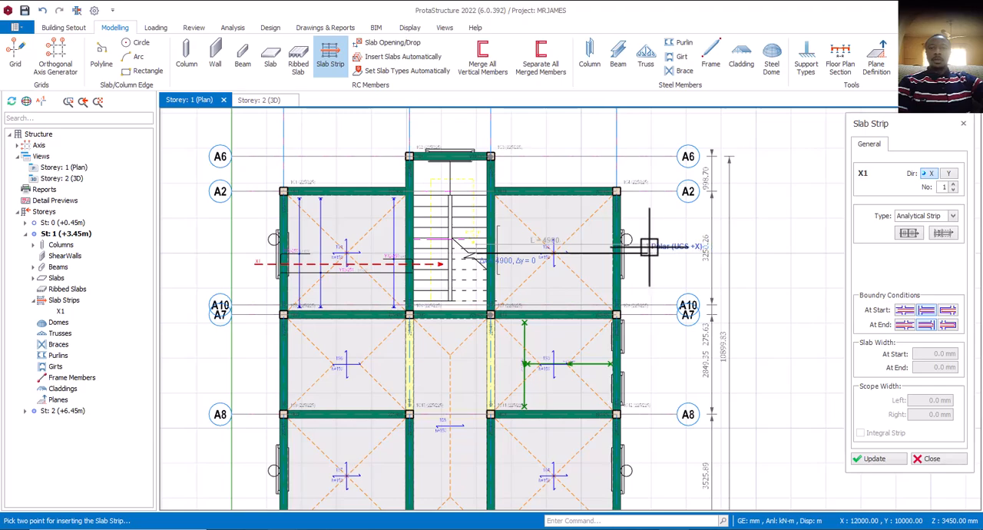
{"action": "left_click", "coordinate": [649, 247]}
{"action": "scroll", "coordinate": [649, 248], "scroll_direction": "up", "scroll_amount": 4}
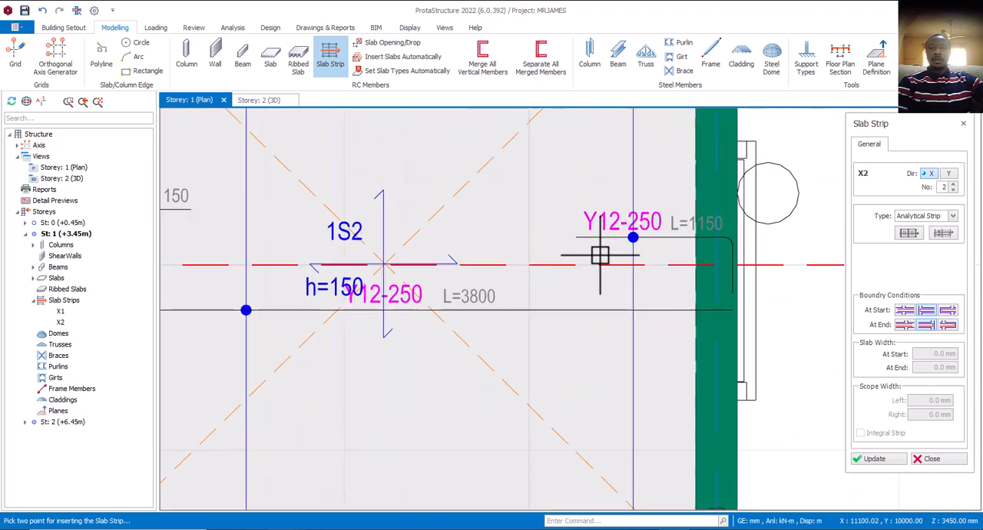
{"action": "scroll", "coordinate": [631, 232], "scroll_direction": "down", "scroll_amount": 5}
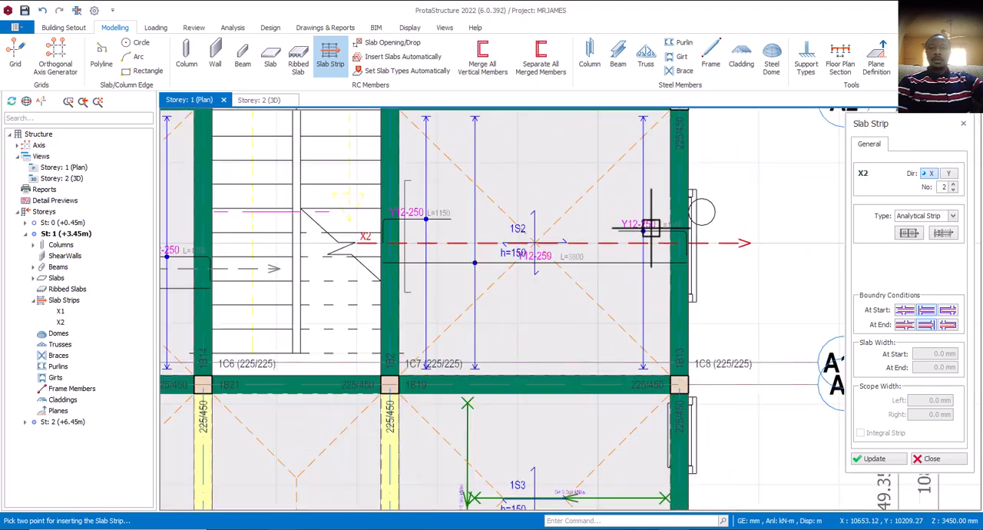
Insert an X-direction strip across slabs 1S6, 1S5 and 1S3, from outside axis A1 to beyond axis A5, between axes A7 and A8.
{"action": "scroll", "coordinate": [582, 285], "scroll_direction": "up", "scroll_amount": 2}
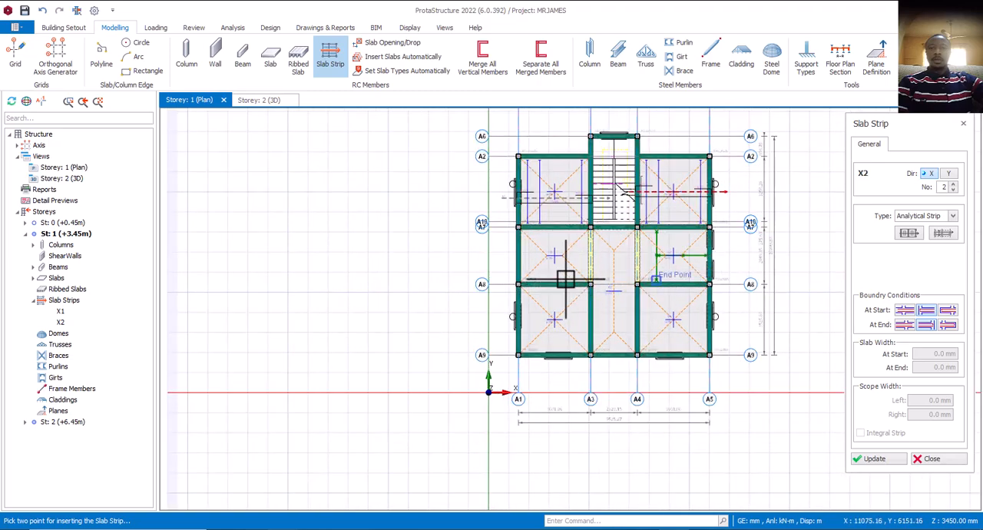
{"action": "scroll", "coordinate": [538, 275], "scroll_direction": "up", "scroll_amount": 2}
{"action": "left_click", "coordinate": [506, 266]}
{"action": "scroll", "coordinate": [507, 266], "scroll_direction": "down", "scroll_amount": 3}
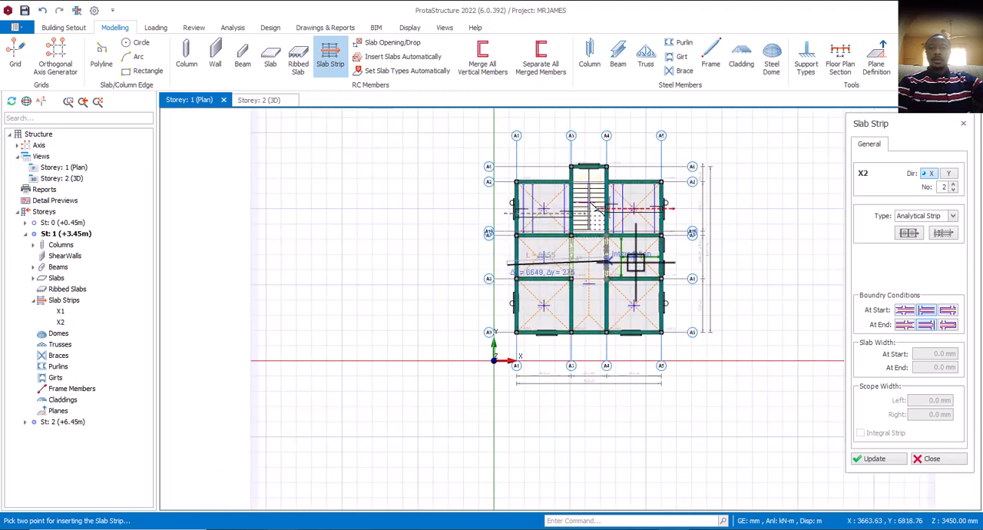
{"action": "left_click", "coordinate": [682, 264]}
{"action": "scroll", "coordinate": [591, 302], "scroll_direction": "up", "scroll_amount": 3}
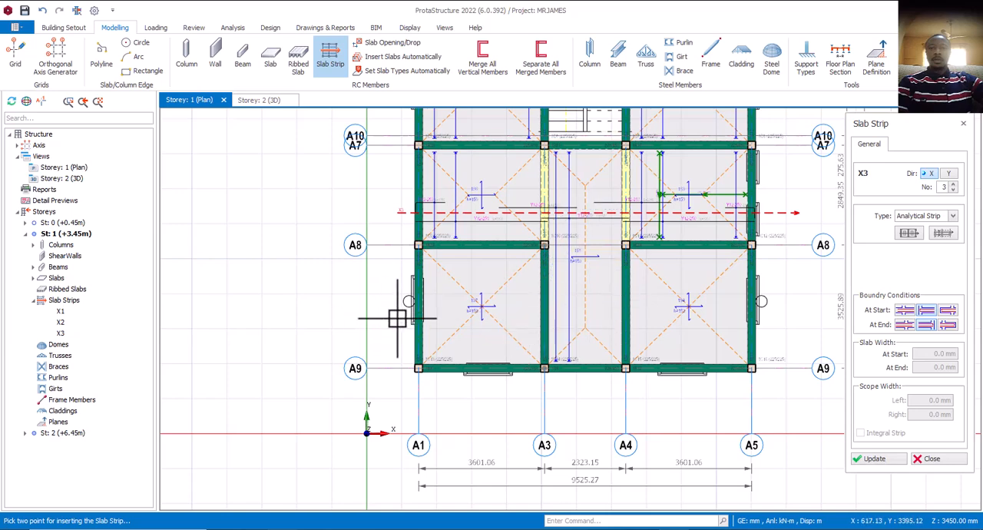
Using the second start and first end boundary conditions, insert an X-direction strip across slab 1S7, from outside axis A1 into slab 1S5.
{"action": "left_click", "coordinate": [905, 311]}
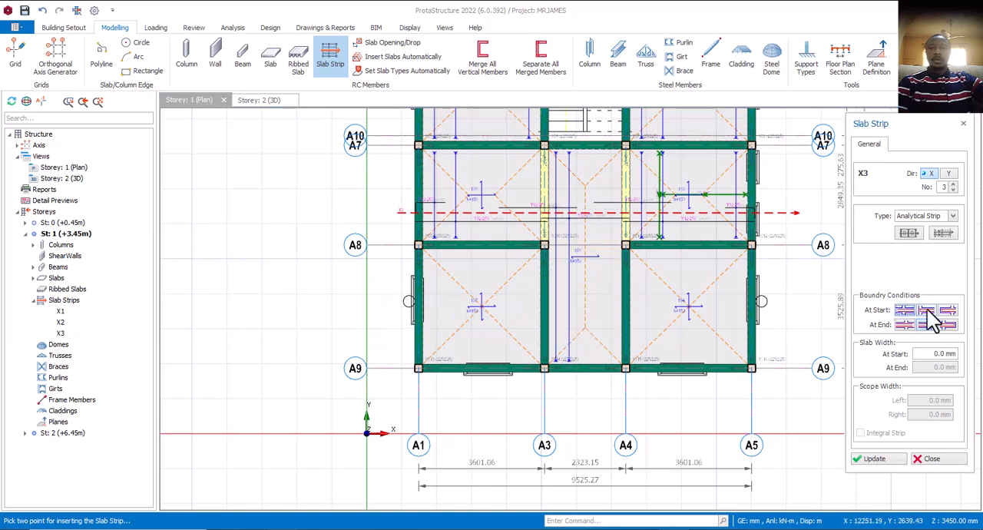
{"action": "left_click", "coordinate": [926, 309]}
{"action": "left_click", "coordinate": [906, 324]}
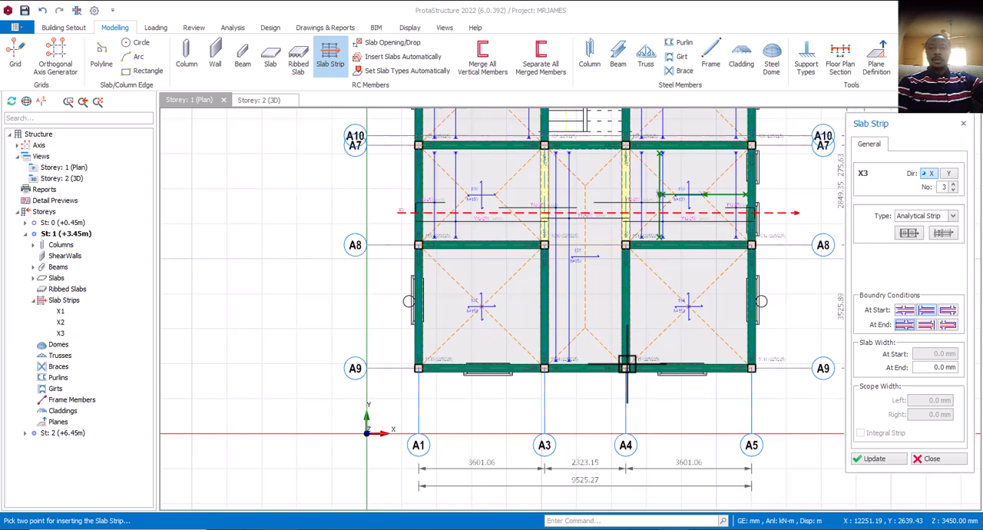
{"action": "left_click", "coordinate": [398, 329]}
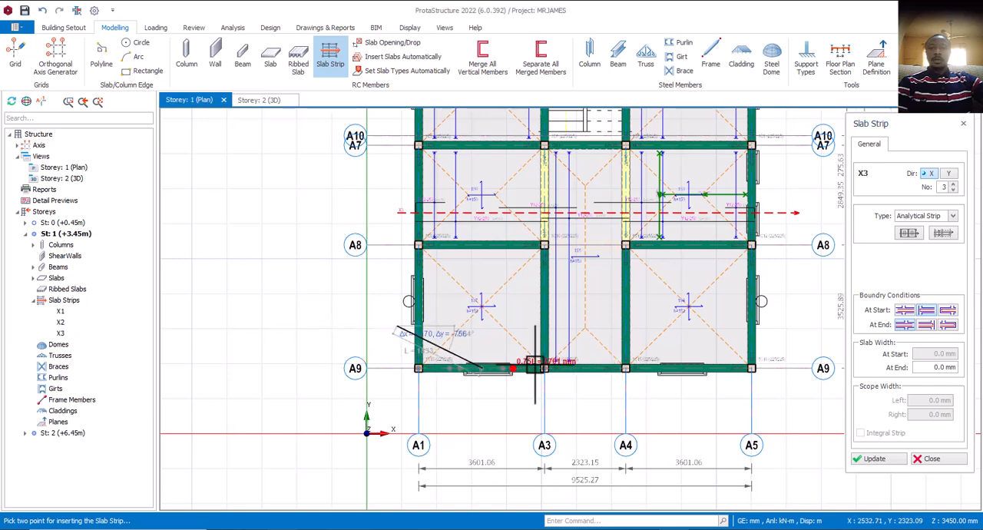
{"action": "left_click", "coordinate": [592, 324]}
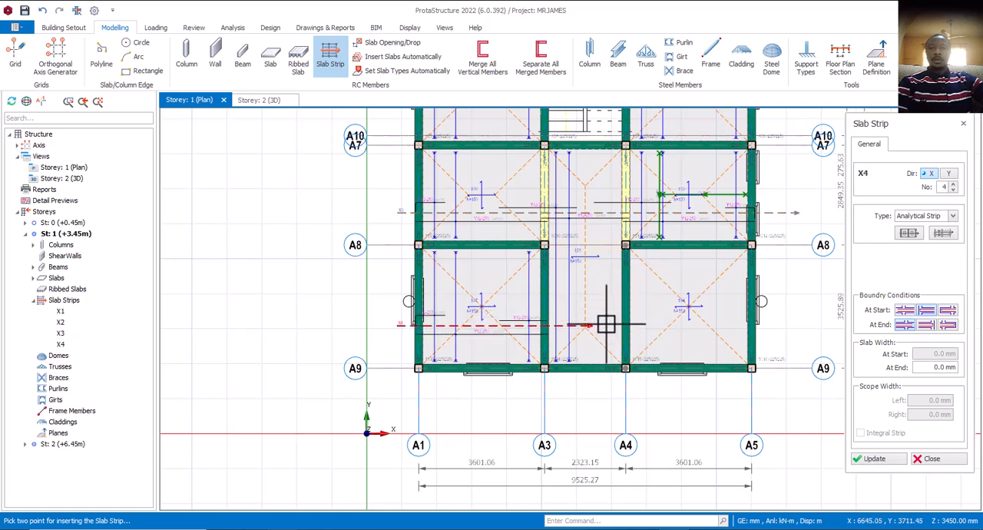
Using the first start and second end boundary conditions, insert an X-direction strip across slab 1S4, from inside slab 1S5 to beyond axis A5.
{"action": "left_click", "coordinate": [913, 312]}
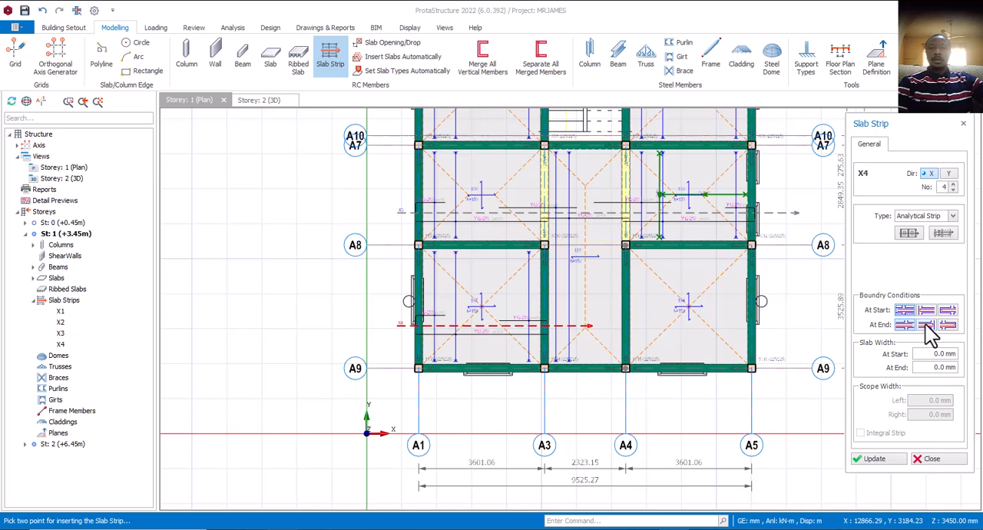
{"action": "left_click", "coordinate": [589, 326]}
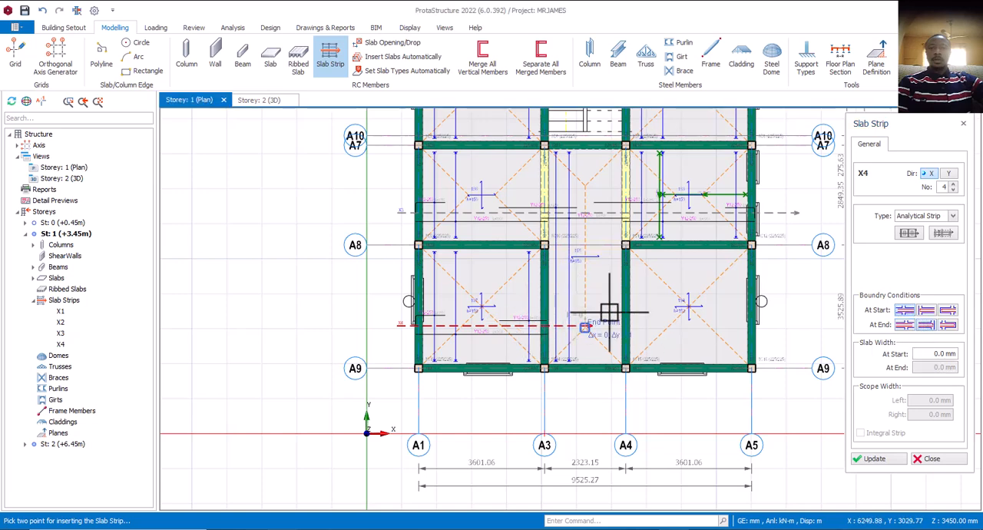
{"action": "left_click", "coordinate": [771, 325]}
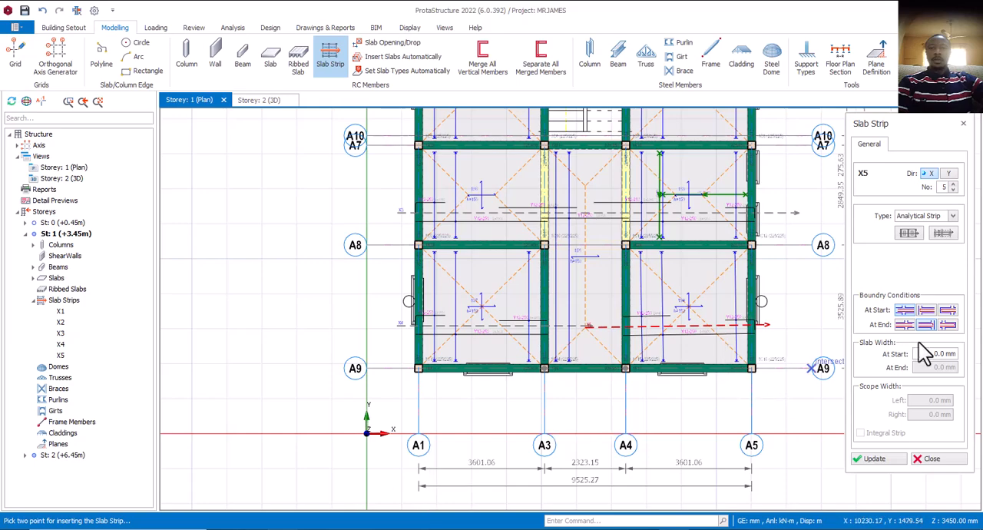
Insert a Y-direction strip across slabs 1S1, 1S6 and 1S7, from outside axis A2 to beyond axis A9, between axes A1 and A3.
{"action": "left_click", "coordinate": [949, 173]}
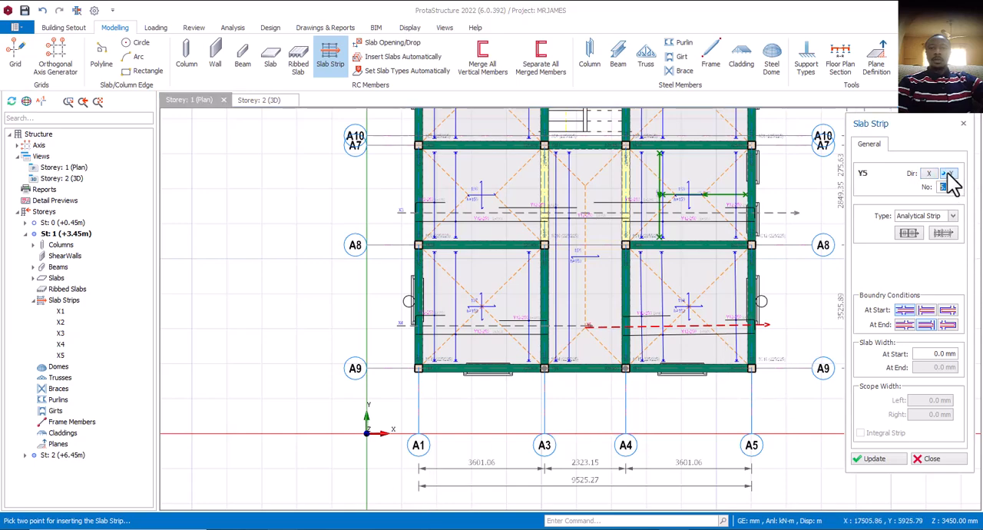
{"action": "scroll", "coordinate": [412, 495], "scroll_direction": "down", "scroll_amount": 2}
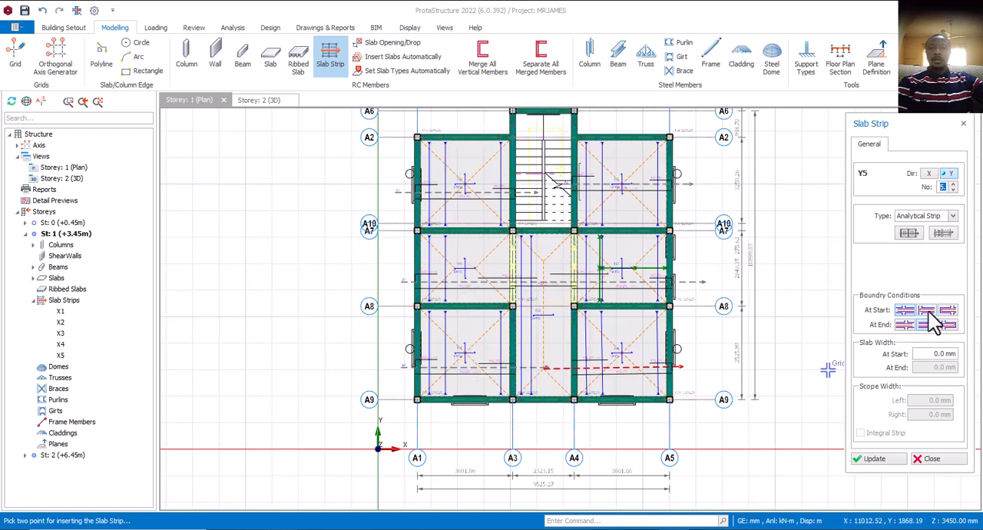
{"action": "left_click", "coordinate": [461, 126]}
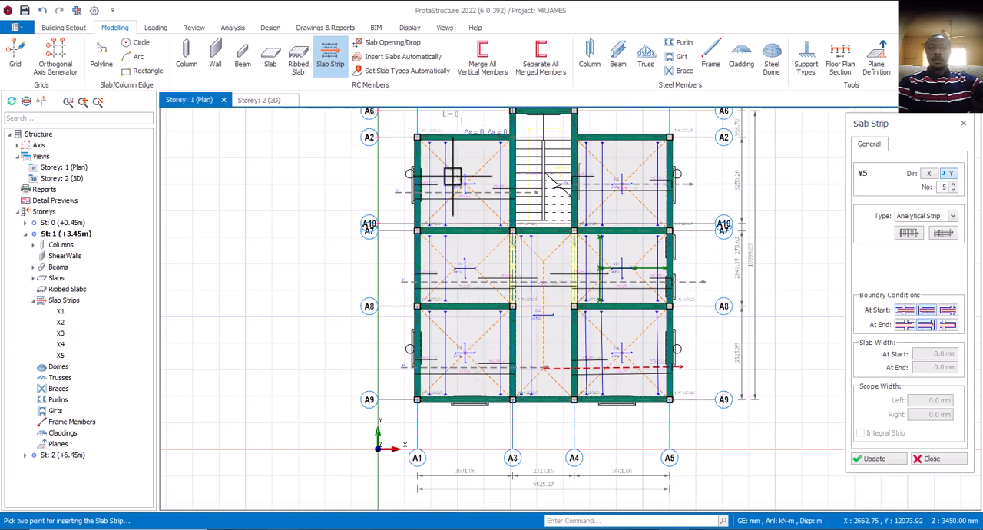
{"action": "left_click", "coordinate": [467, 415]}
{"action": "scroll", "coordinate": [529, 226], "scroll_direction": "up", "scroll_amount": 2}
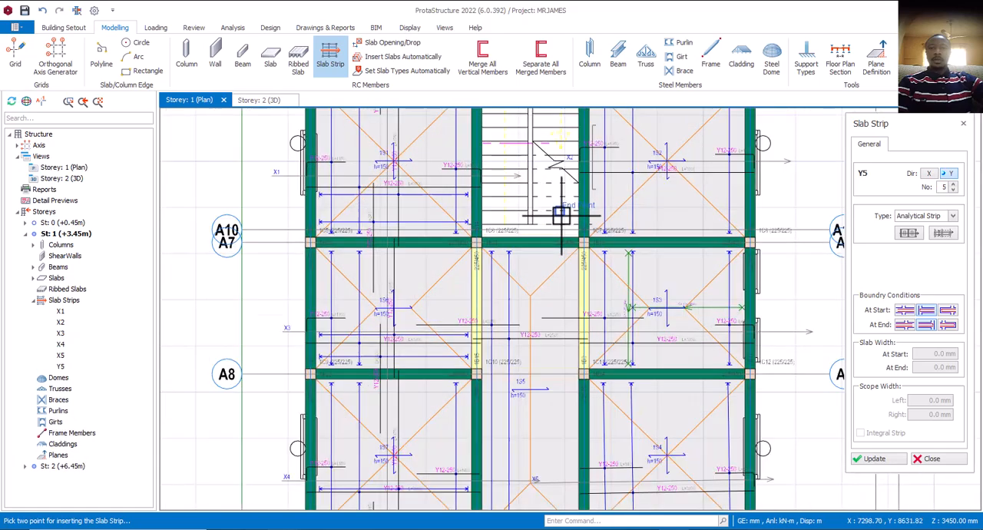
Insert a Y-direction strip along slab 1S5, from the stair bay edge near axis A7 to beyond axis A9, between axes A3 and A4.
{"action": "scroll", "coordinate": [543, 214], "scroll_direction": "down", "scroll_amount": 3}
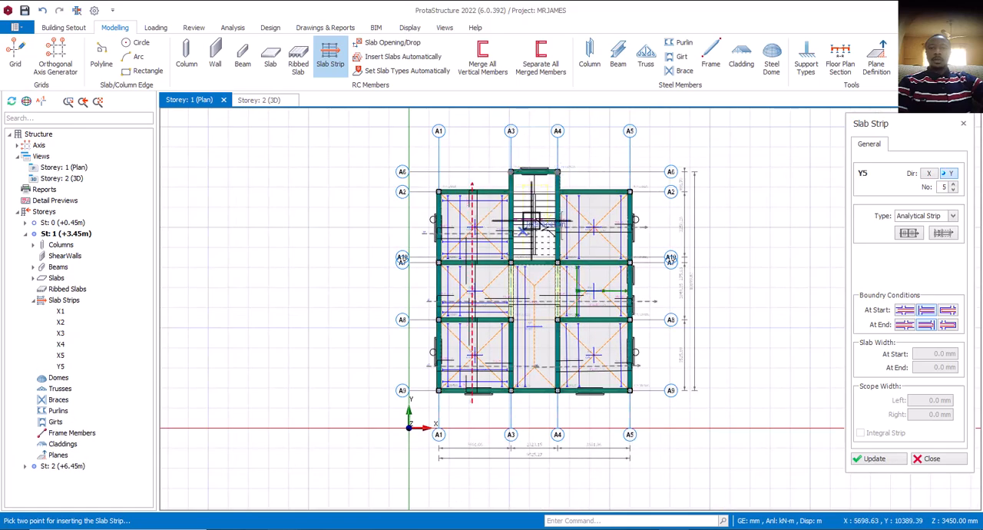
{"action": "scroll", "coordinate": [534, 241], "scroll_direction": "up", "scroll_amount": 2}
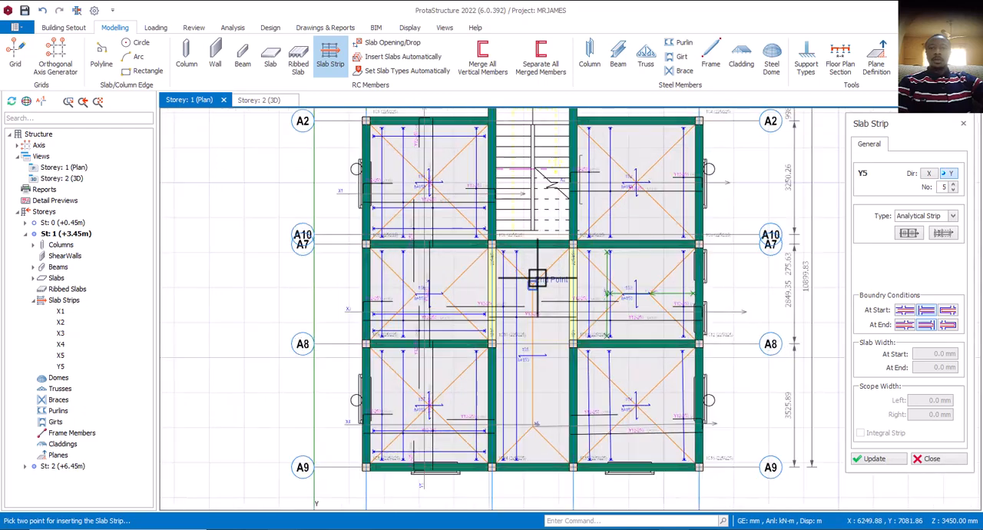
{"action": "scroll", "coordinate": [536, 232], "scroll_direction": "up", "scroll_amount": 1}
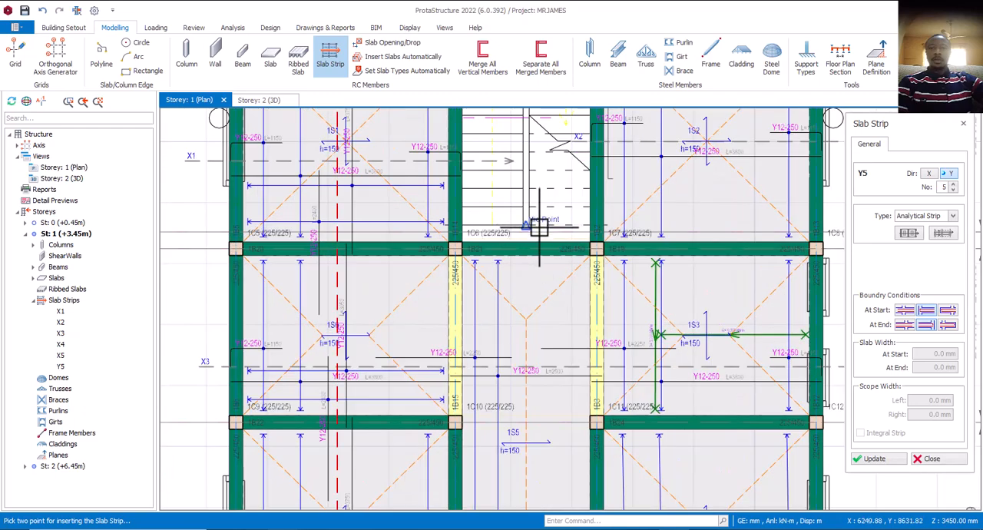
{"action": "left_click", "coordinate": [532, 228]}
{"action": "scroll", "coordinate": [532, 236], "scroll_direction": "down", "scroll_amount": 2}
{"action": "scroll", "coordinate": [531, 241], "scroll_direction": "down", "scroll_amount": 2}
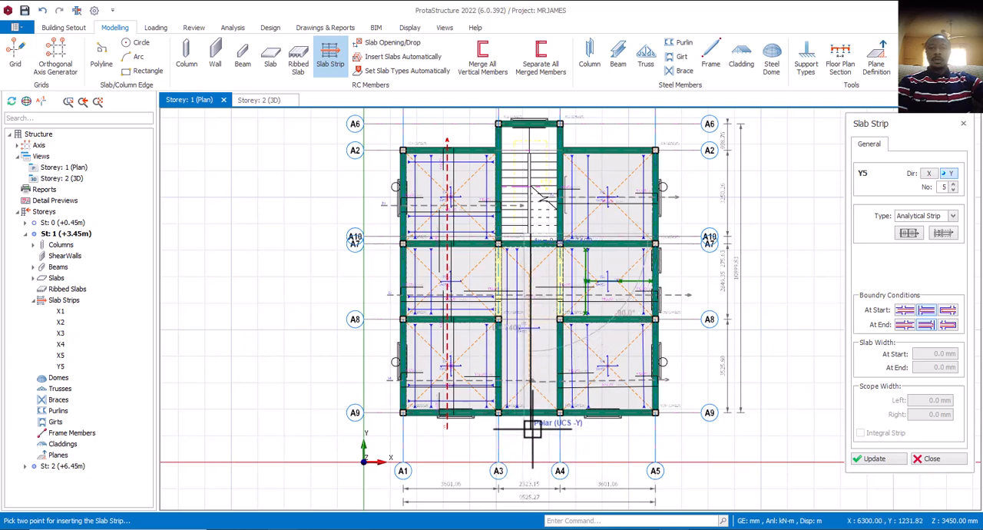
{"action": "left_click", "coordinate": [532, 428]}
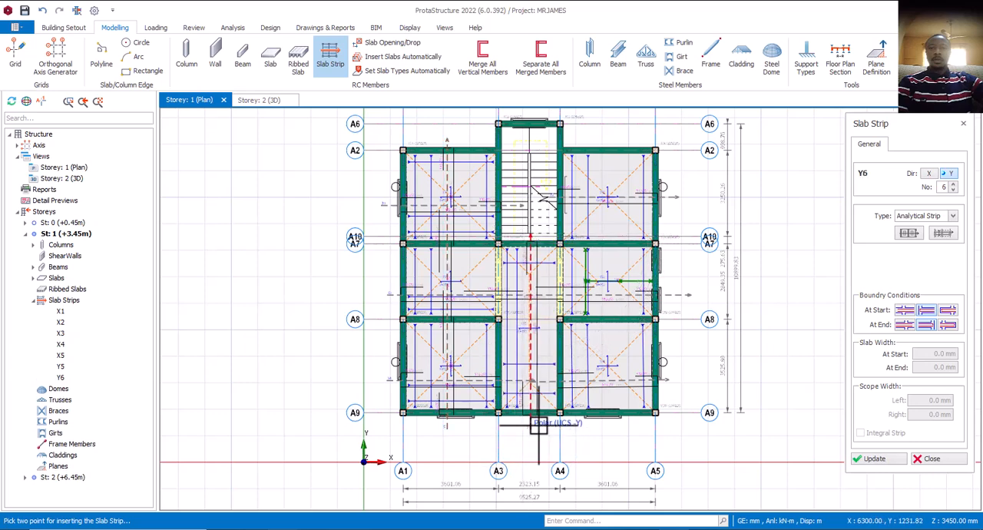
Insert a Y-direction strip across slabs 1S2, 1S3 and 1S4, from outside axis A2 to beyond axis A9, and finish placing slab strips.
{"action": "left_click", "coordinate": [602, 133]}
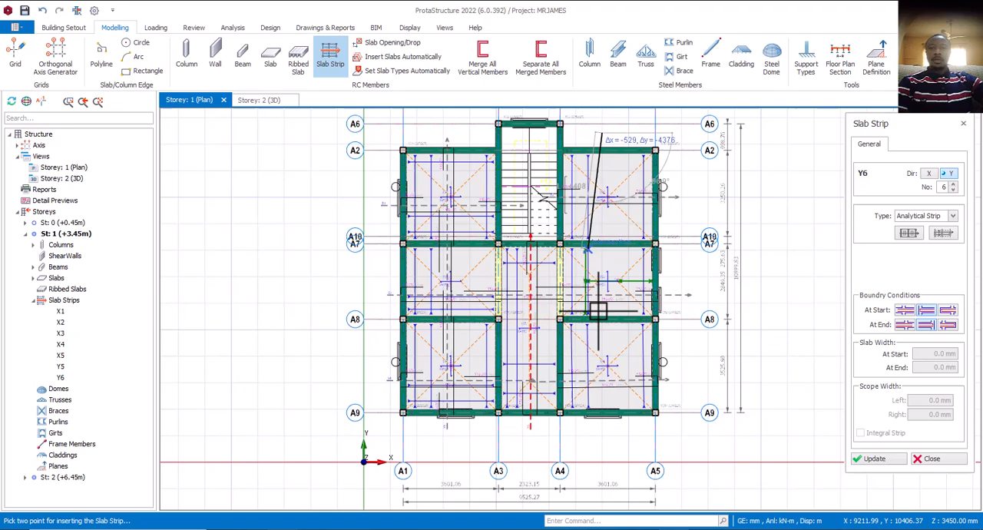
{"action": "left_click", "coordinate": [603, 434]}
{"action": "scroll", "coordinate": [620, 388], "scroll_direction": "up", "scroll_amount": 3}
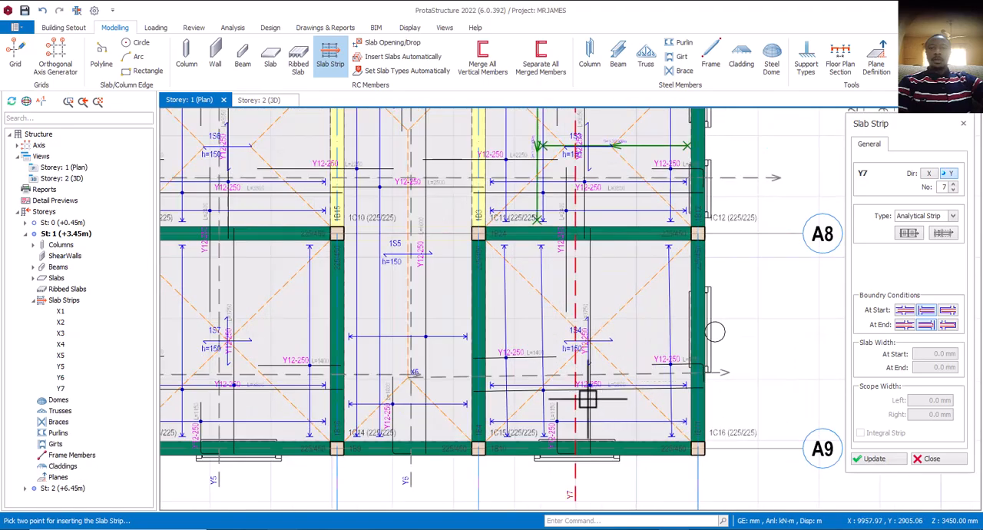
{"action": "scroll", "coordinate": [587, 399], "scroll_direction": "down", "scroll_amount": 5}
{"action": "key", "text": "Escape"}
{"action": "scroll", "coordinate": [580, 388], "scroll_direction": "up", "scroll_amount": 4}
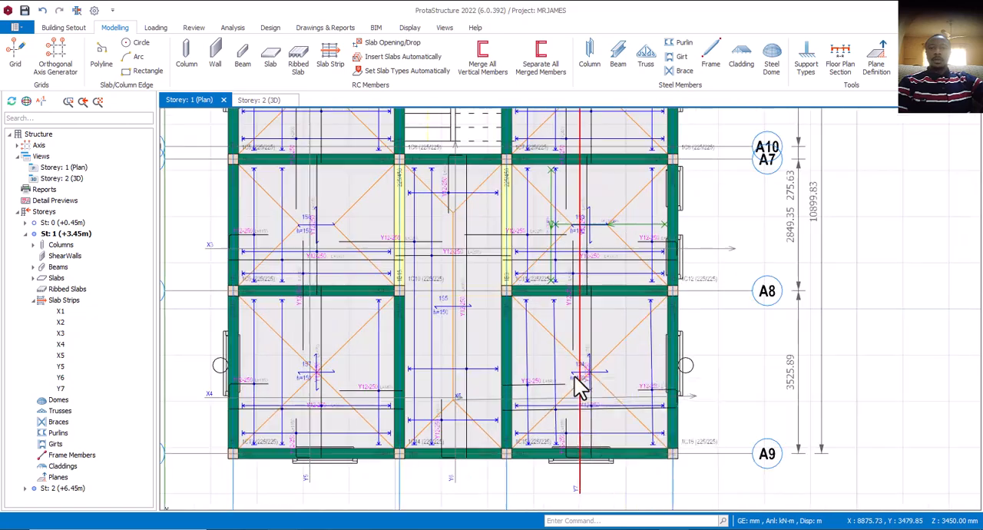
{"action": "scroll", "coordinate": [580, 388], "scroll_direction": "down", "scroll_amount": 4}
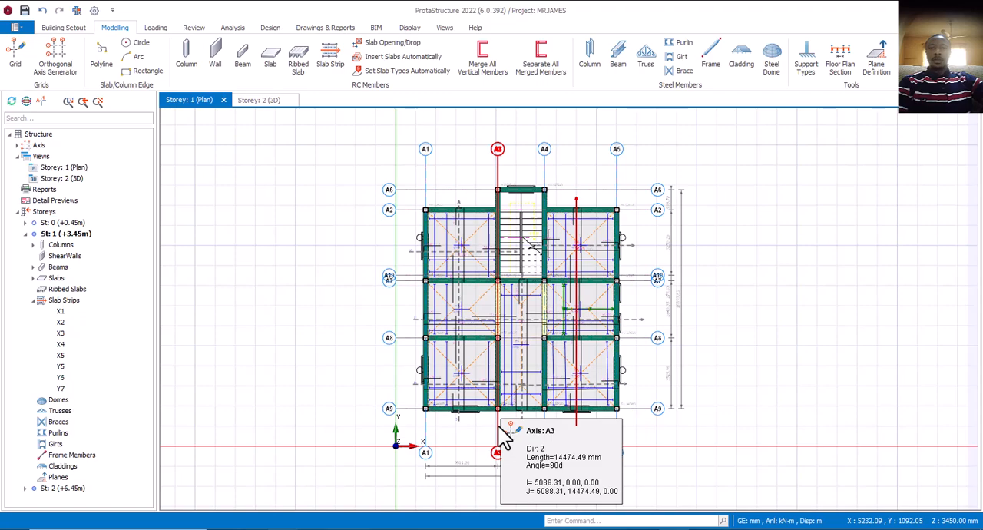
{"action": "scroll", "coordinate": [609, 437], "scroll_direction": "up", "scroll_amount": 3}
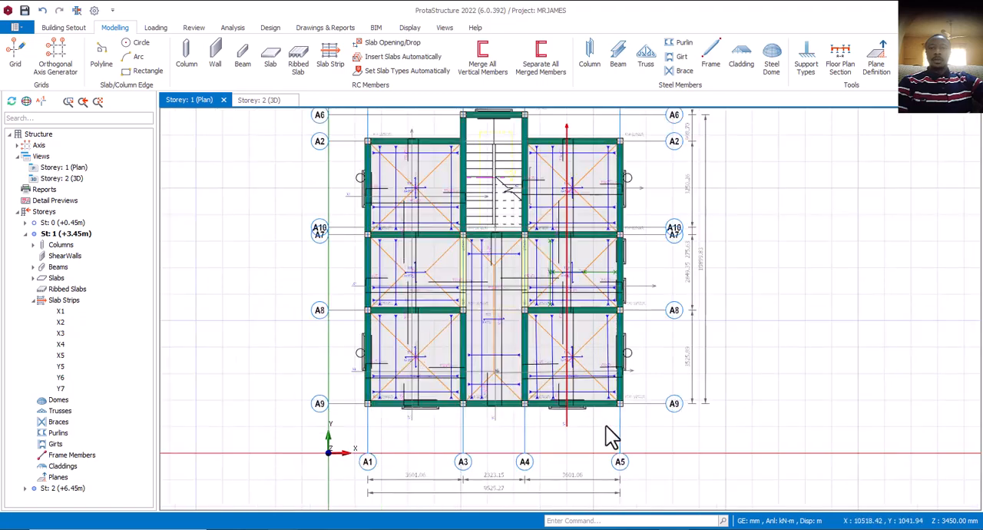
Show the Storey 2 3D view and examine the design status of the whole frame from the front.
{"action": "left_click", "coordinate": [261, 101]}
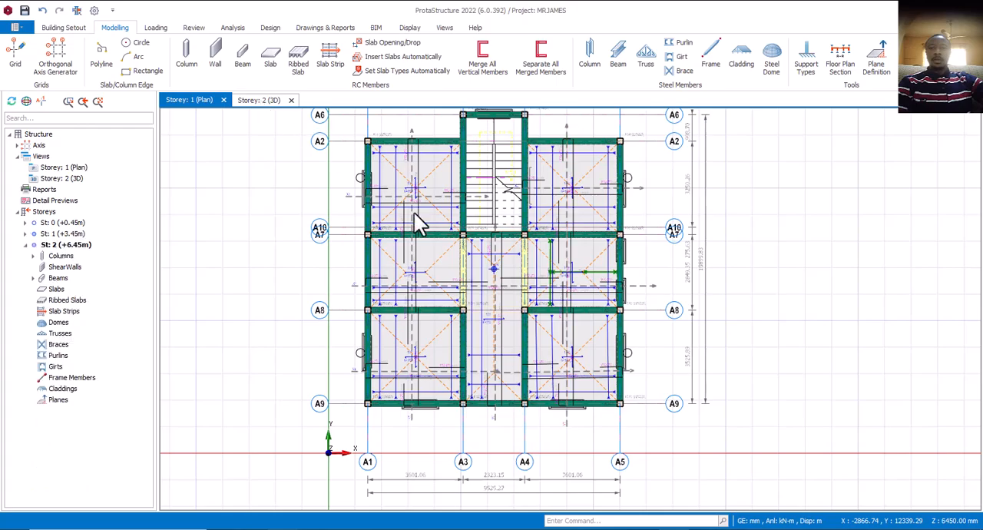
{"action": "scroll", "coordinate": [571, 280], "scroll_direction": "up", "scroll_amount": 4}
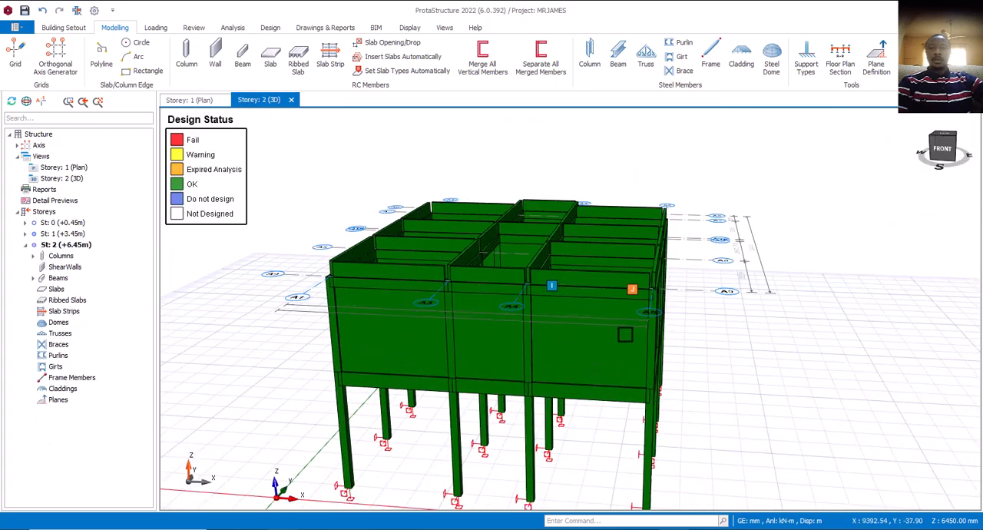
{"action": "mouse_move", "coordinate": [667, 388]}
{"action": "middle_mouse_down"}
{"action": "mouse_move", "coordinate": [640, 374]}
{"action": "mouse_move", "coordinate": [689, 392]}
{"action": "middle_mouse_up"}
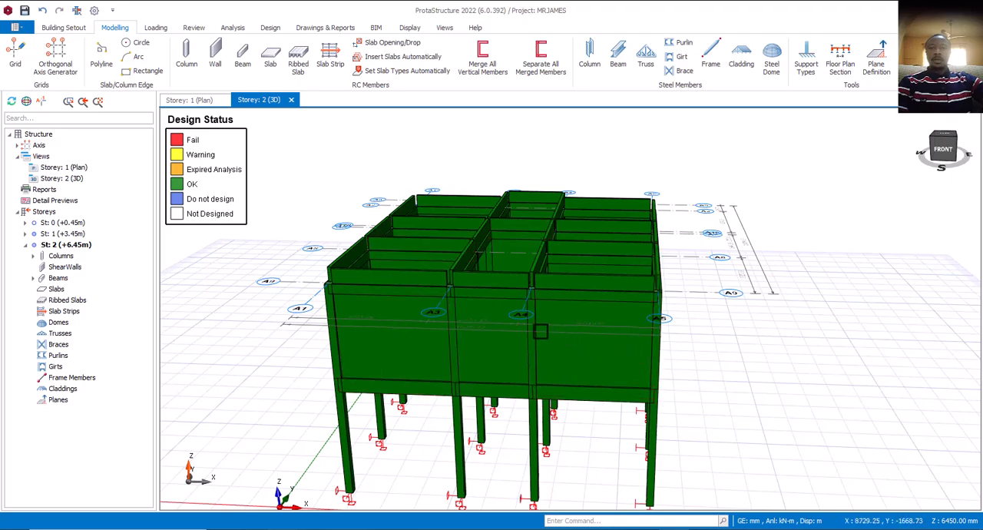
Examine the design status of the 3D frame from the front and from its corner near the origin, including the wall panels and beams.
{"action": "scroll", "coordinate": [531, 322], "scroll_direction": "down", "scroll_amount": 3}
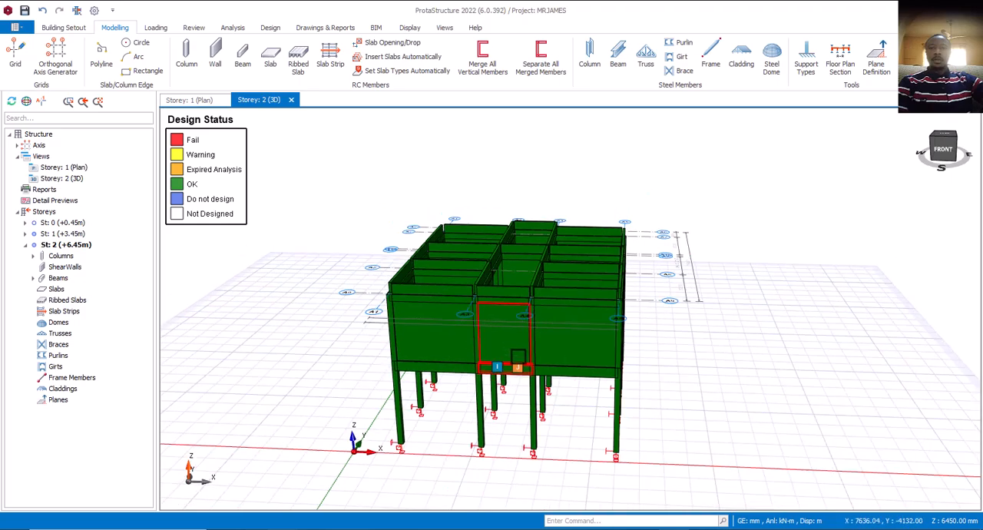
{"action": "scroll", "coordinate": [519, 356], "scroll_direction": "up", "scroll_amount": 3}
{"action": "mouse_move", "coordinate": [588, 403]}
{"action": "middle_mouse_down"}
{"action": "mouse_move", "coordinate": [630, 400]}
{"action": "mouse_move", "coordinate": [634, 384]}
{"action": "middle_mouse_up"}
{"action": "scroll", "coordinate": [602, 331], "scroll_direction": "down", "scroll_amount": 3}
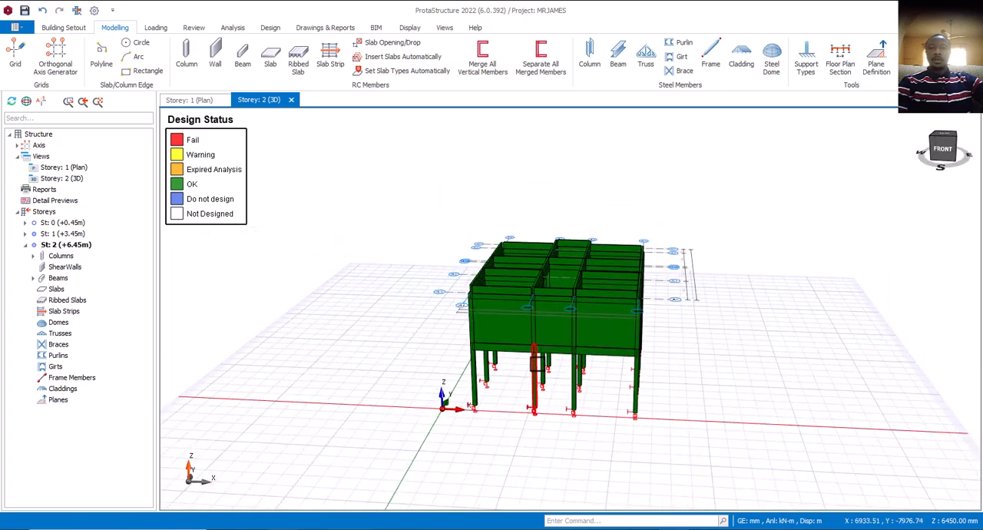
{"action": "mouse_move", "coordinate": [522, 397]}
{"action": "middle_mouse_down"}
{"action": "mouse_move", "coordinate": [575, 401]}
{"action": "mouse_move", "coordinate": [560, 405]}
{"action": "mouse_move", "coordinate": [561, 392]}
{"action": "middle_mouse_up"}
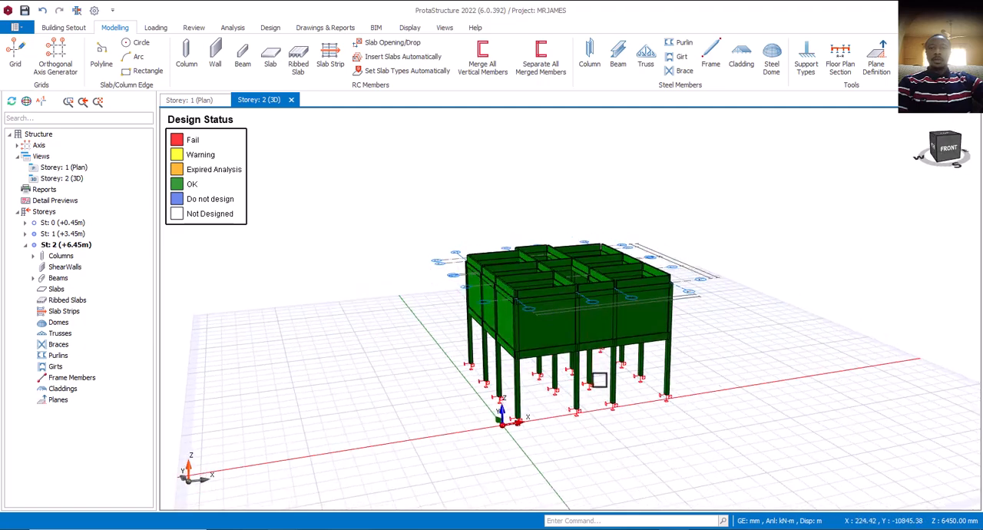
{"action": "scroll", "coordinate": [564, 394], "scroll_direction": "up", "scroll_amount": 2}
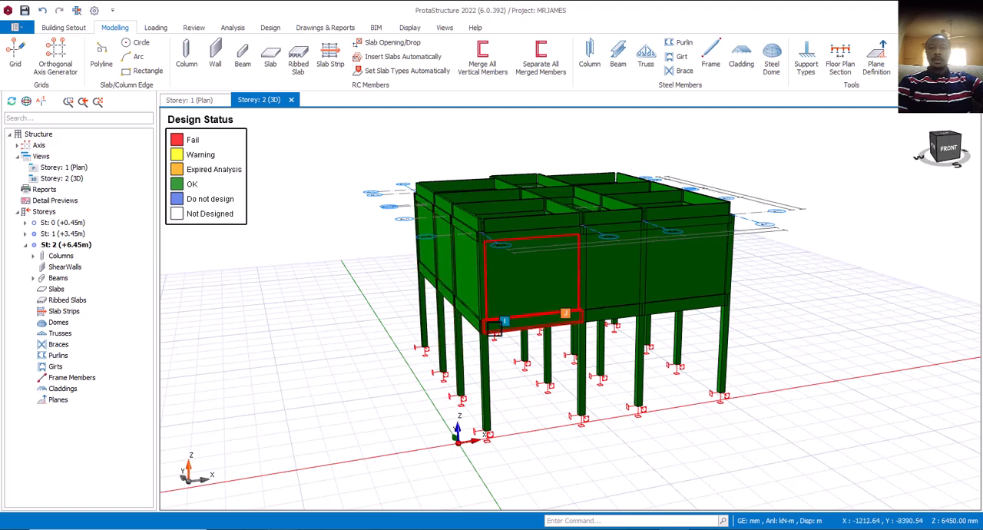
{"action": "mouse_move", "coordinate": [538, 326]}
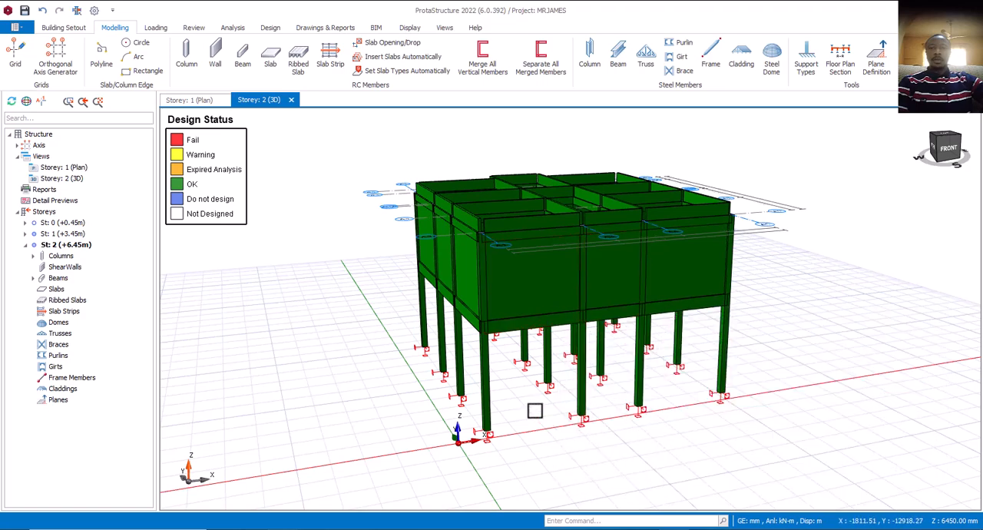
{"action": "middle_click_drag", "start_coordinate": [535, 411], "coordinate": [510, 395]}
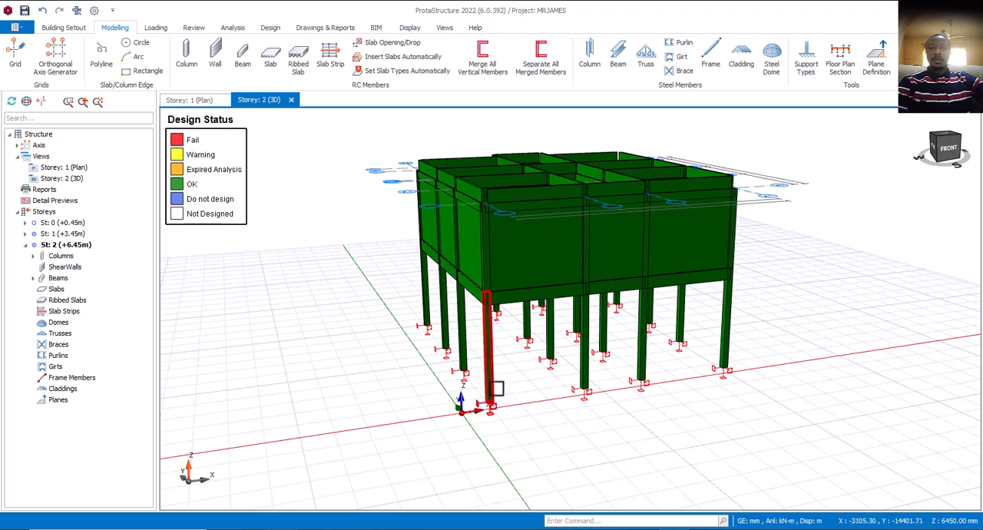
{"action": "mouse_move", "coordinate": [536, 387]}
{"action": "middle_mouse_down"}
{"action": "mouse_move", "coordinate": [517, 392]}
{"action": "mouse_move", "coordinate": [525, 402]}
{"action": "middle_mouse_up"}
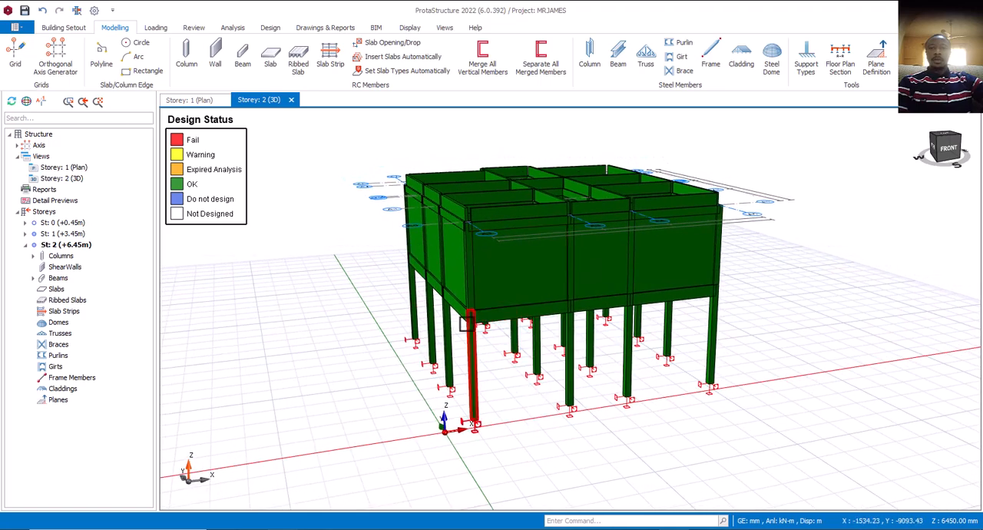
{"action": "scroll", "coordinate": [546, 418], "scroll_direction": "down", "scroll_amount": 2}
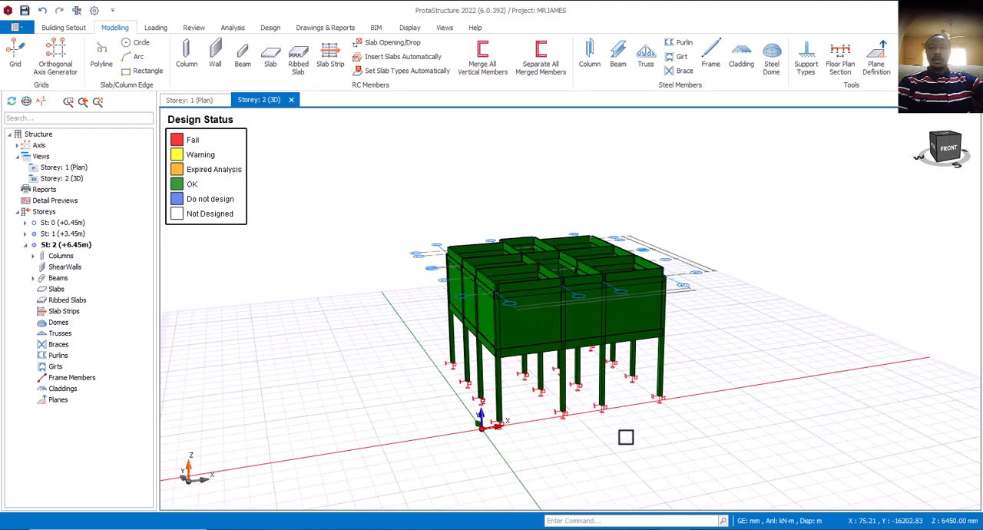
Inspect the storey 1 columns and their base supports around the corner near the origin, from a low angle and from above.
{"action": "middle_click_drag", "start_coordinate": [620, 430], "coordinate": [662, 417]}
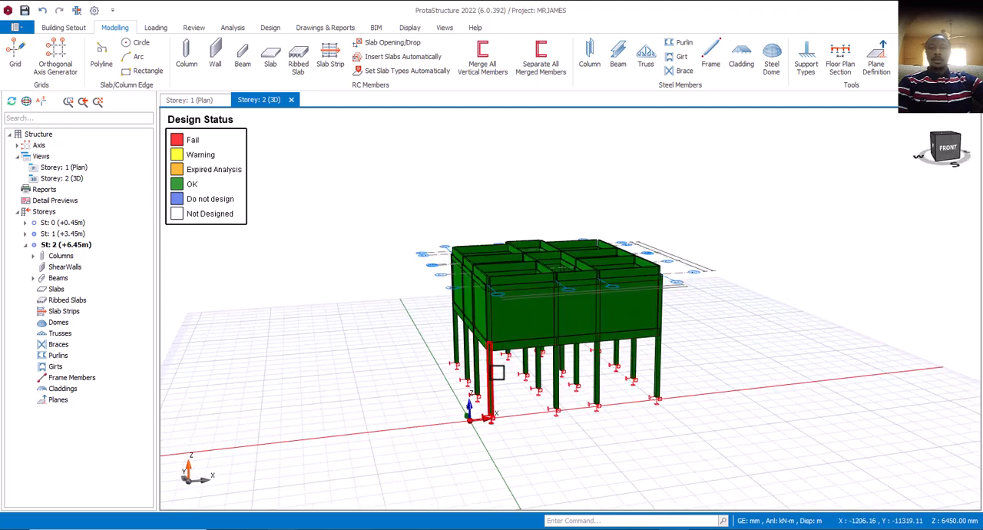
{"action": "middle_click_drag", "start_coordinate": [510, 397], "coordinate": [497, 376]}
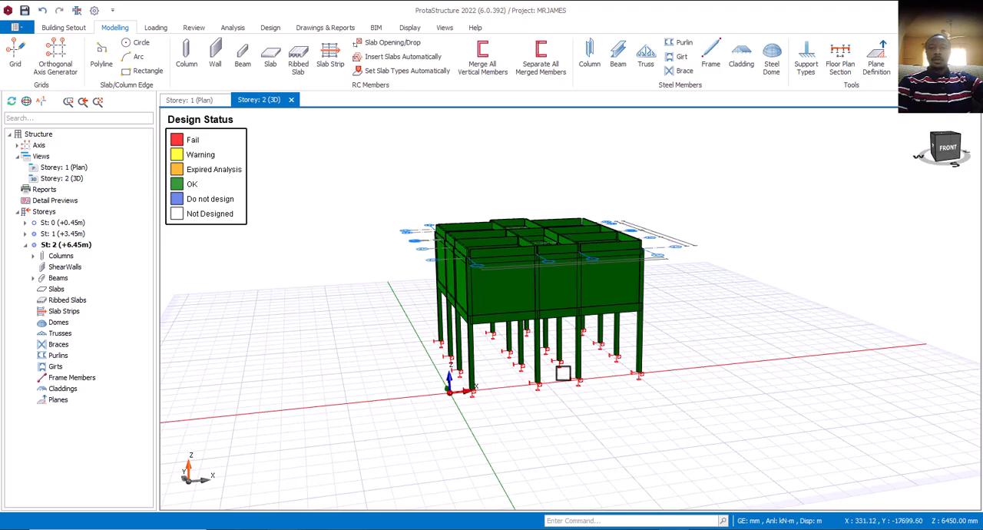
{"action": "middle_click_drag", "start_coordinate": [614, 407], "coordinate": [673, 427], "text": "shift"}
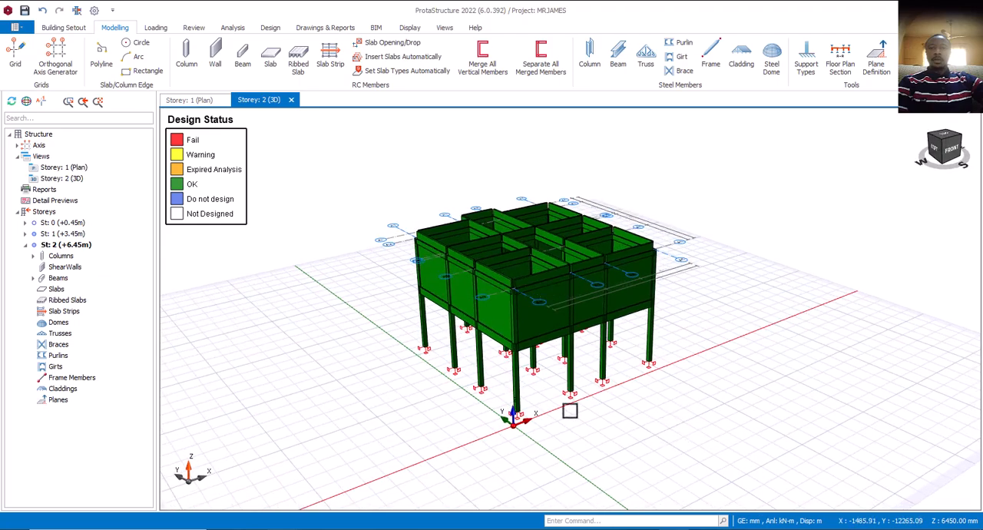
{"action": "scroll", "coordinate": [508, 404], "scroll_direction": "up", "scroll_amount": 3}
{"action": "scroll", "coordinate": [549, 422], "scroll_direction": "down", "scroll_amount": 3}
{"action": "middle_click_drag", "start_coordinate": [555, 428], "coordinate": [490, 424], "text": "shift"}
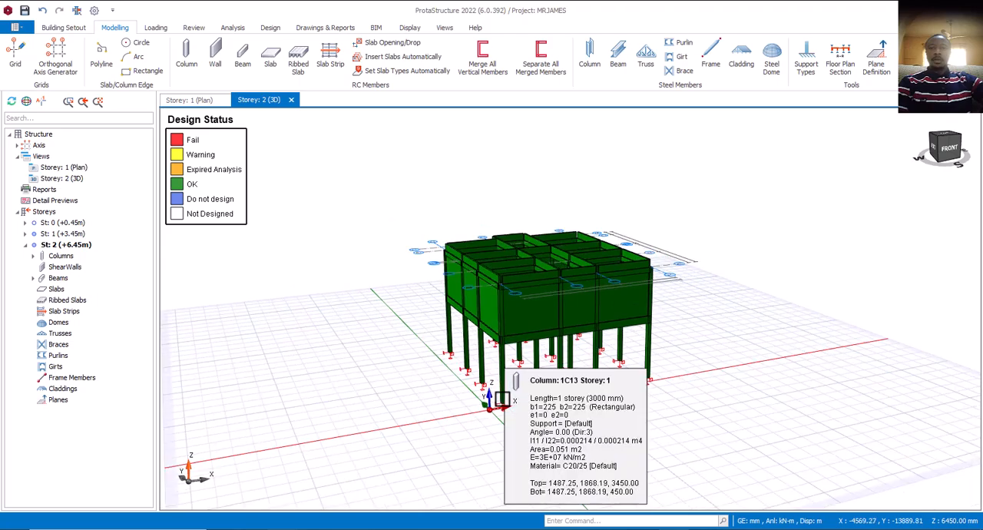
{"action": "scroll", "coordinate": [538, 438], "scroll_direction": "up", "scroll_amount": 2}
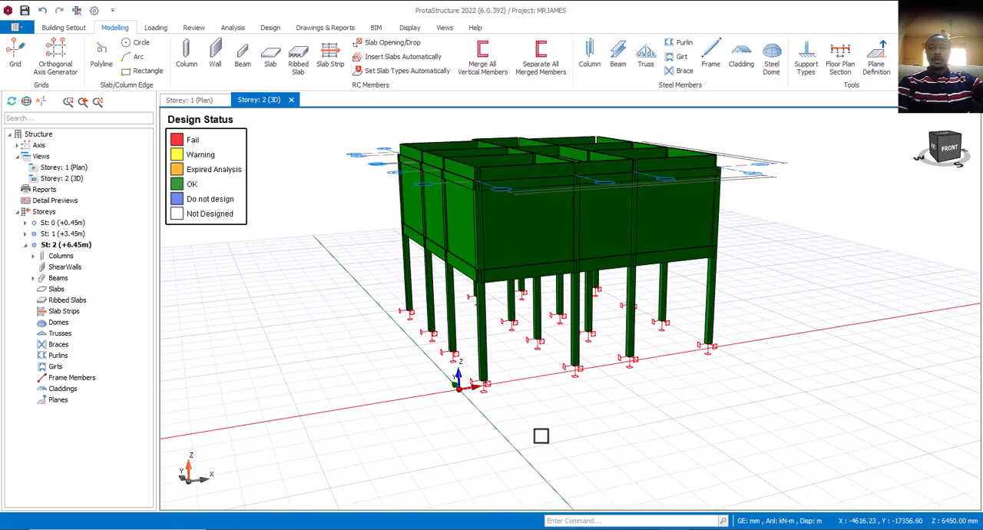
{"action": "scroll", "coordinate": [540, 435], "scroll_direction": "down", "scroll_amount": 2}
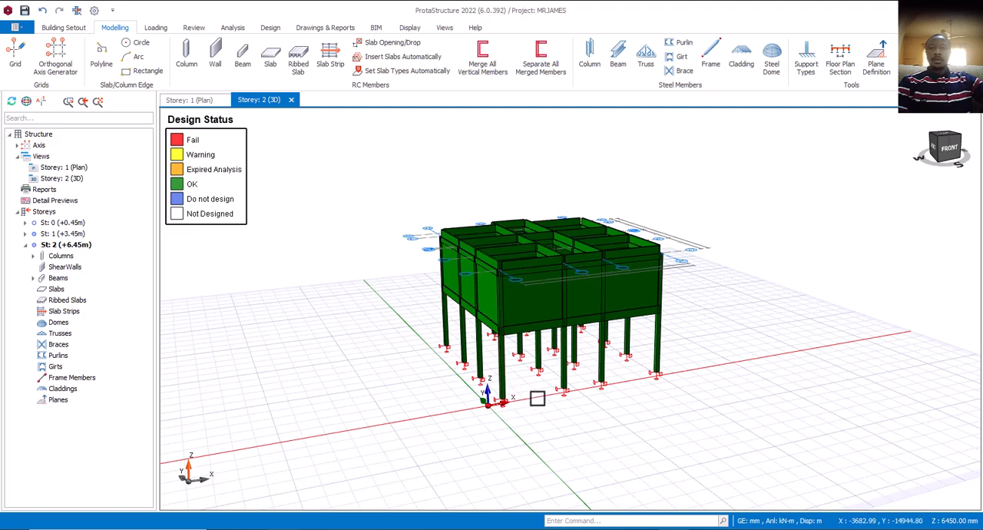
{"action": "scroll", "coordinate": [537, 397], "scroll_direction": "down", "scroll_amount": 2}
{"action": "middle_click_drag", "start_coordinate": [522, 423], "coordinate": [488, 354]}
{"action": "scroll", "coordinate": [489, 353], "scroll_direction": "up", "scroll_amount": 3}
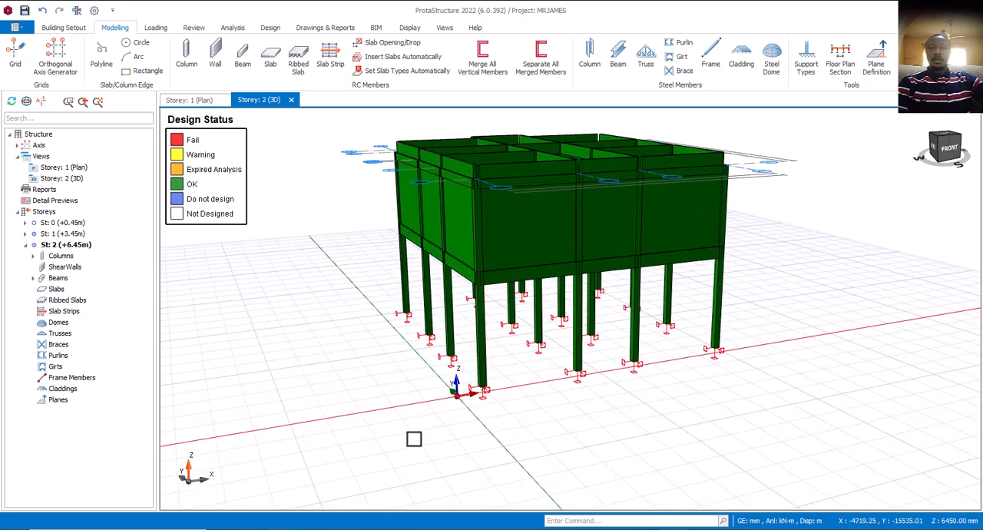